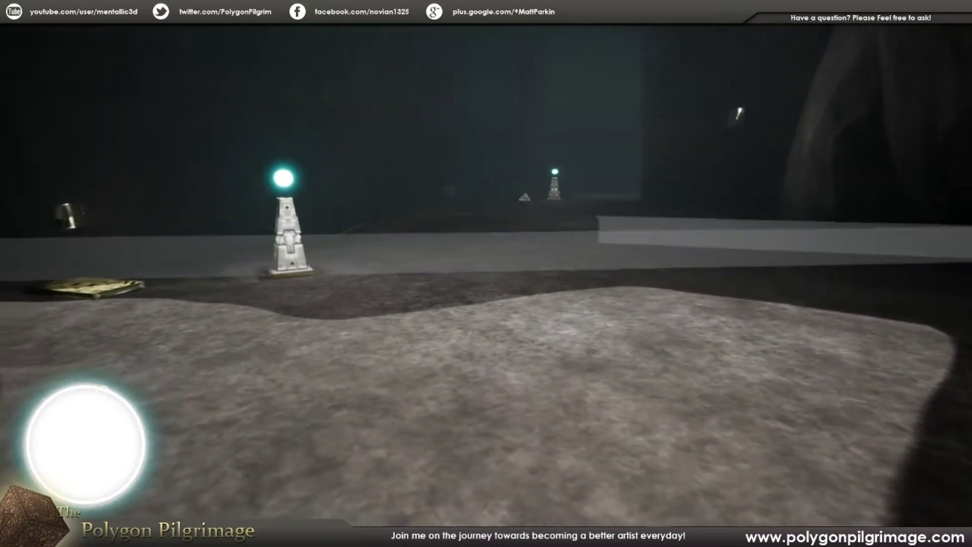
- Exit the play session to the full editor layout and enlarge the Content Browser to show the MegaJam assets
{"action": "key", "text": "Escape"}
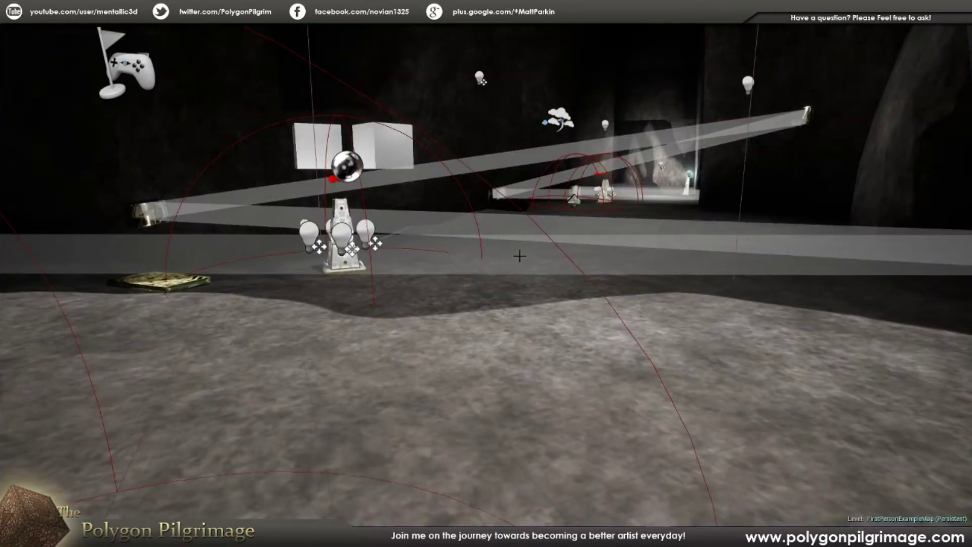
{"action": "key", "text": "Escape"}
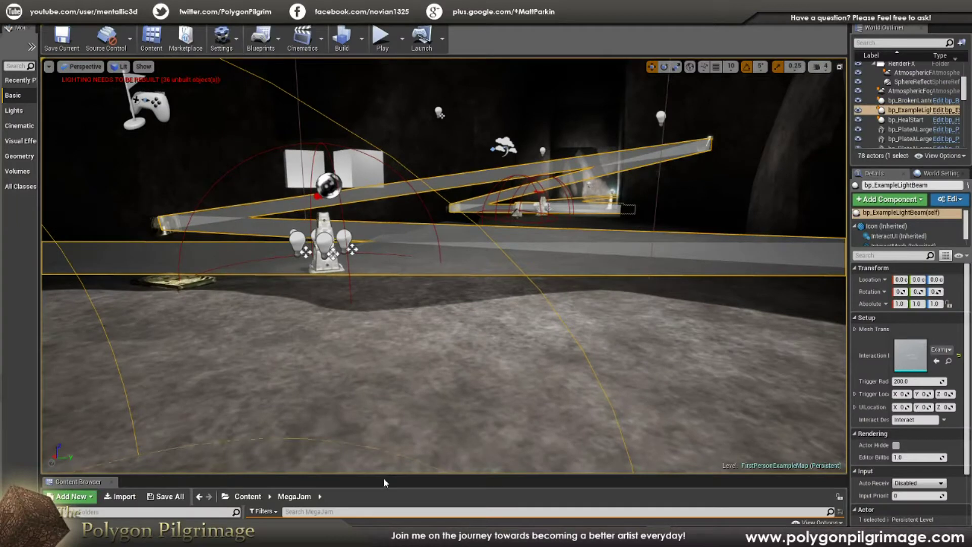
{"action": "left_click_drag", "start_coordinate": [384, 478], "coordinate": [384, 353]}
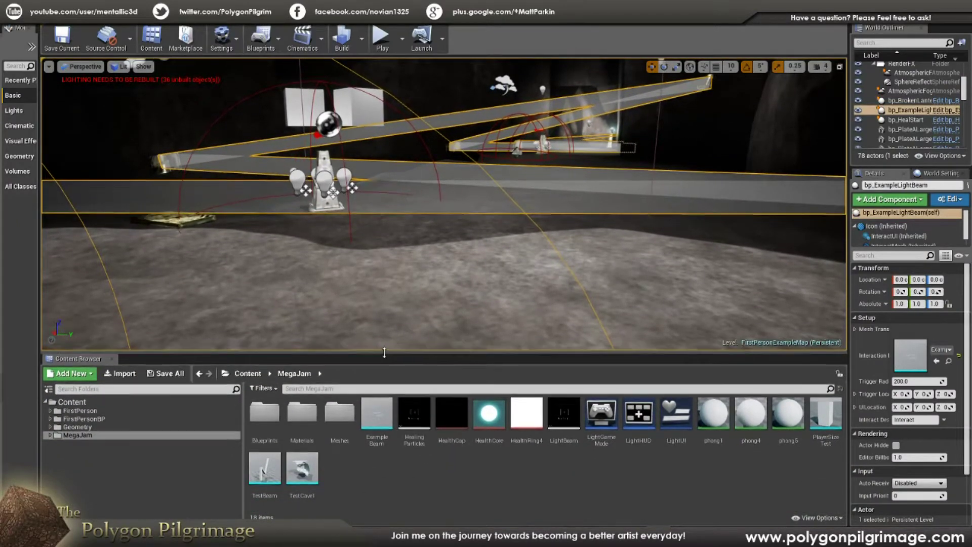
- Examine the selected bp_ExampleLightBeam and its surroundings in the level from several viewpoints
{"action": "mouse_move", "coordinate": [430, 220]}
{"action": "right_mouse_down"}
{"action": "mouse_move", "coordinate": [263, 222]}
{"action": "mouse_move", "coordinate": [430, 219]}
{"action": "right_mouse_up"}
{"action": "key", "text": "w"}
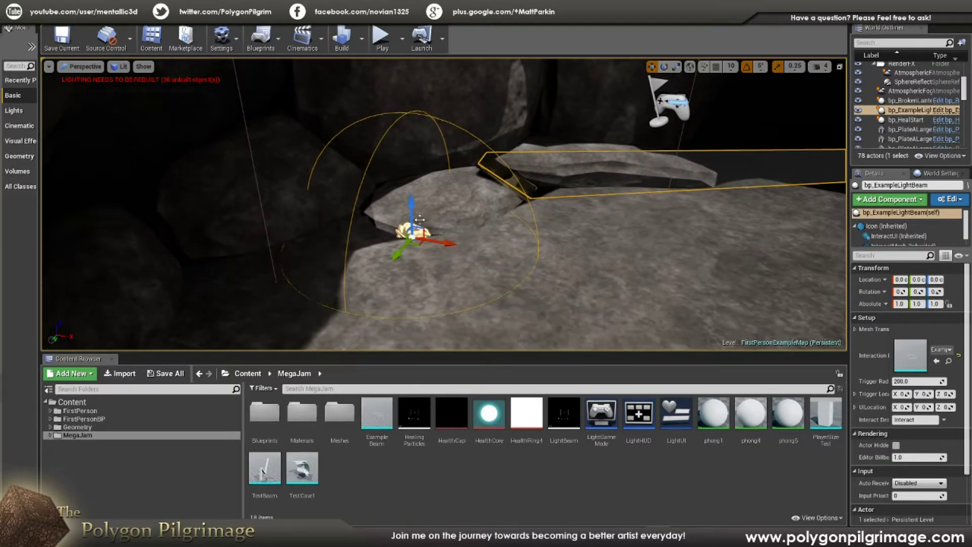
{"action": "right_click_drag", "start_coordinate": [431, 219], "coordinate": [430, 219]}
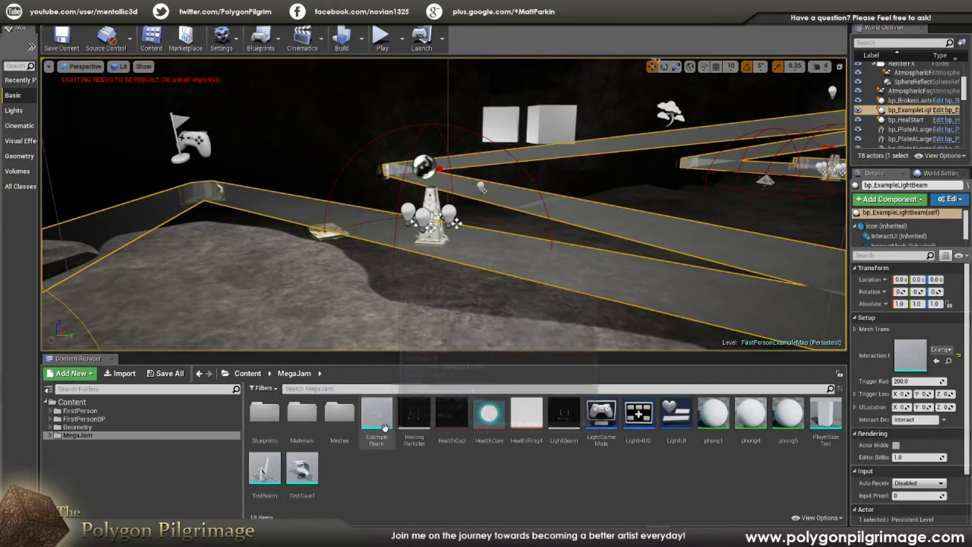
- Open the Example Beam static mesh, inspect its zigzag geometry and mesh settings, and return to the beam in the level
{"action": "right_click_drag", "start_coordinate": [430, 220], "coordinate": [430, 220]}
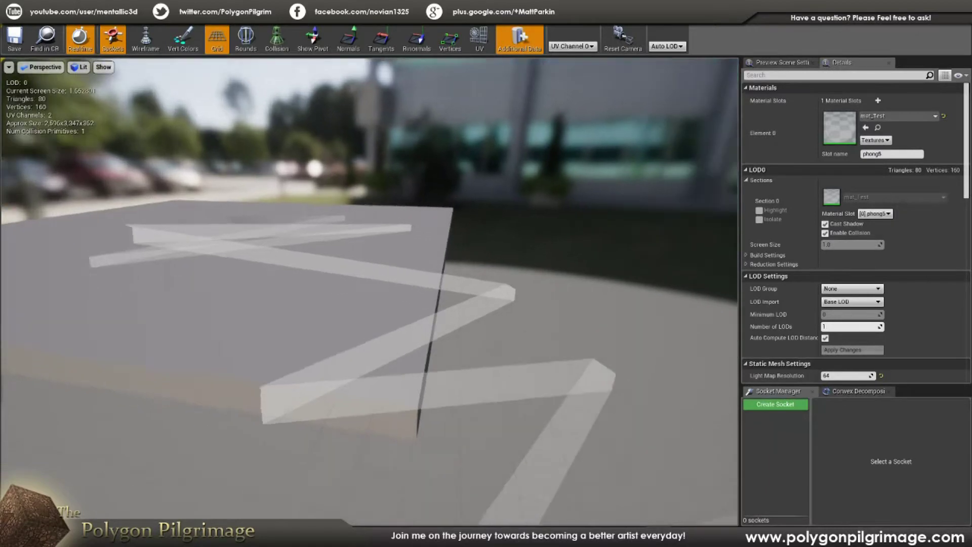
{"action": "right_click_drag", "start_coordinate": [370, 292], "coordinate": [602, 299]}
{"action": "left_click_drag", "start_coordinate": [369, 291], "coordinate": [369, 291]}
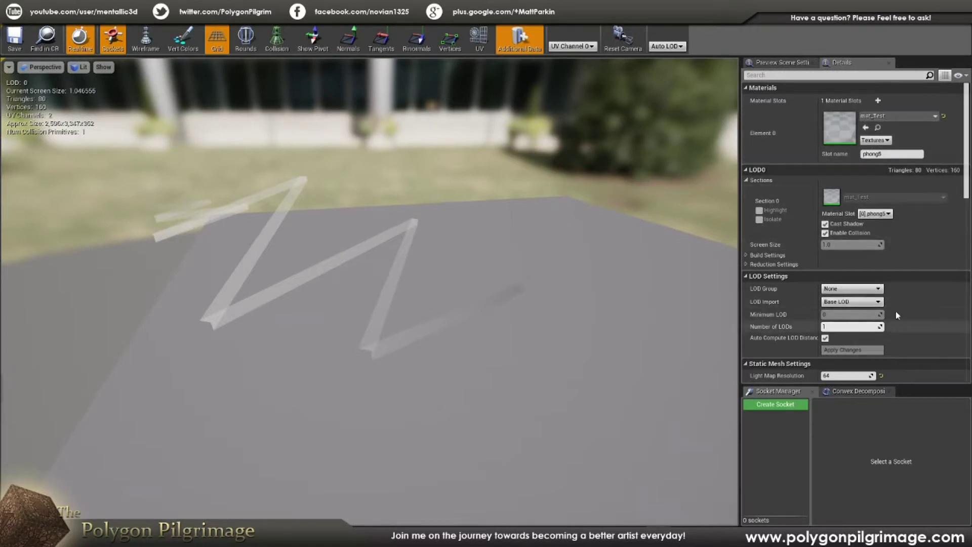
{"action": "scroll", "coordinate": [896, 294], "scroll_direction": "down", "scroll_amount": 10}
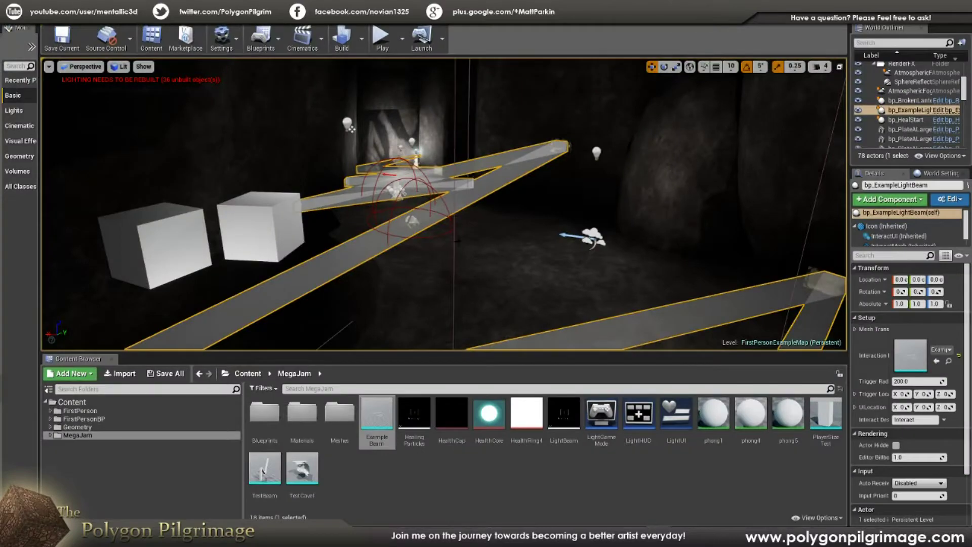
{"action": "right_click_drag", "start_coordinate": [402, 171], "coordinate": [403, 170]}
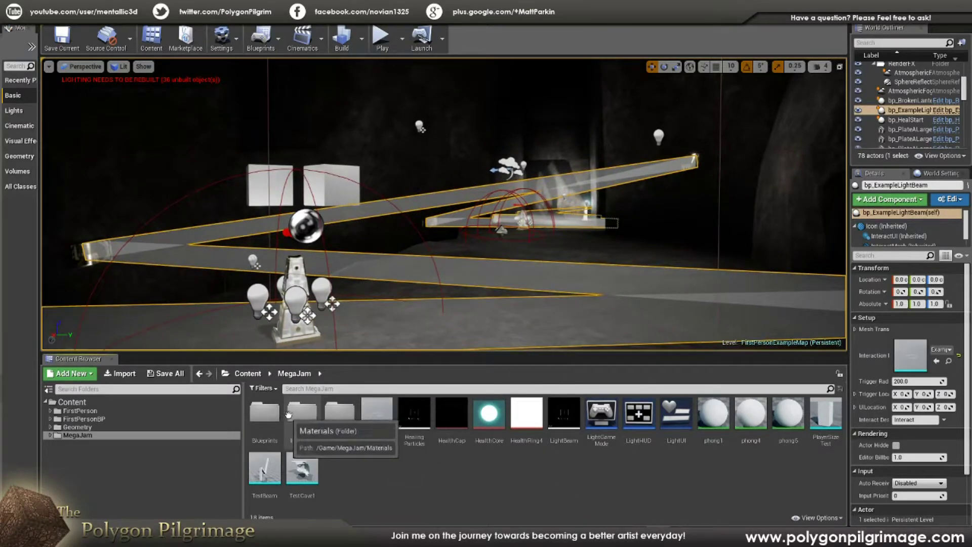
- Open the mat_Test material from the MegaJam Materials folder and review its node graph and preview sphere
{"action": "double_click", "coordinate": [304, 414]}
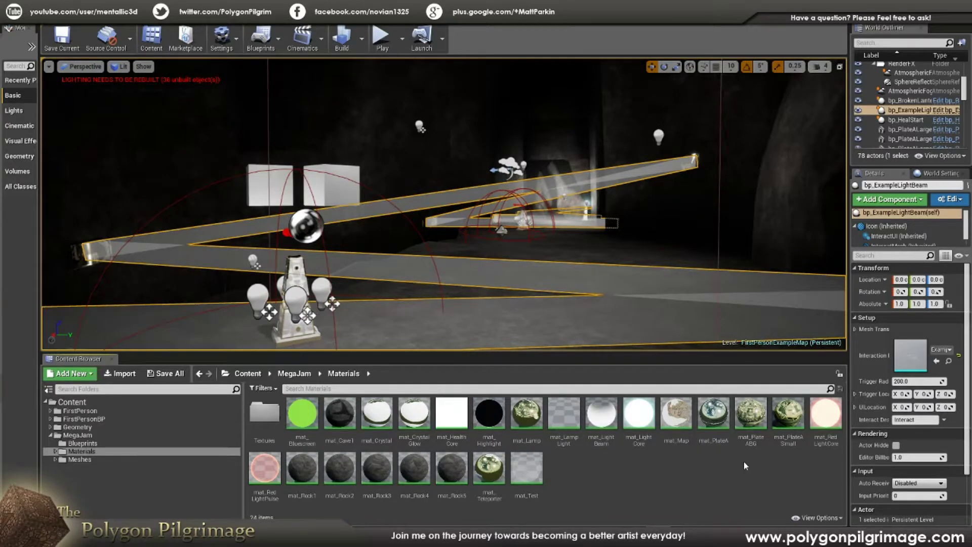
{"action": "double_click", "coordinate": [534, 466]}
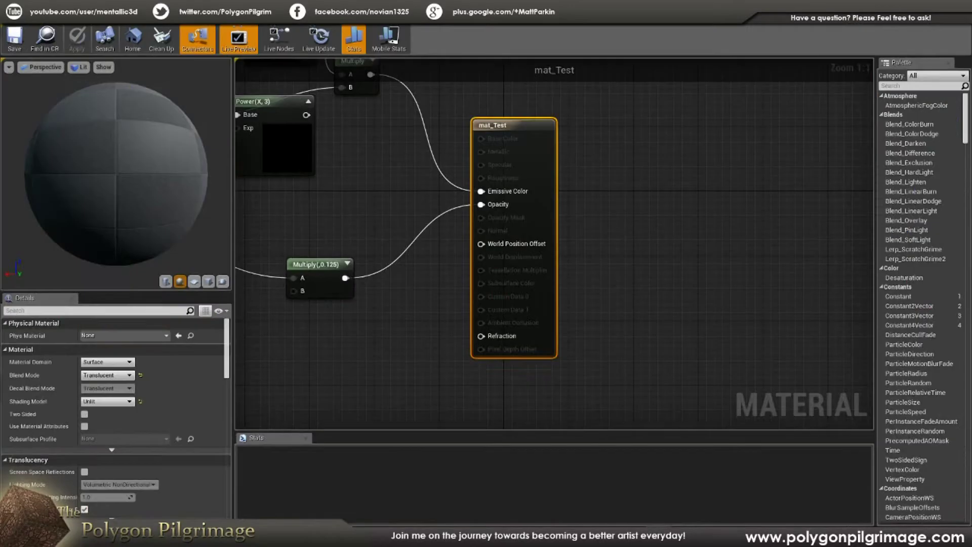
{"action": "scroll", "coordinate": [387, 170], "scroll_direction": "down", "scroll_amount": 5}
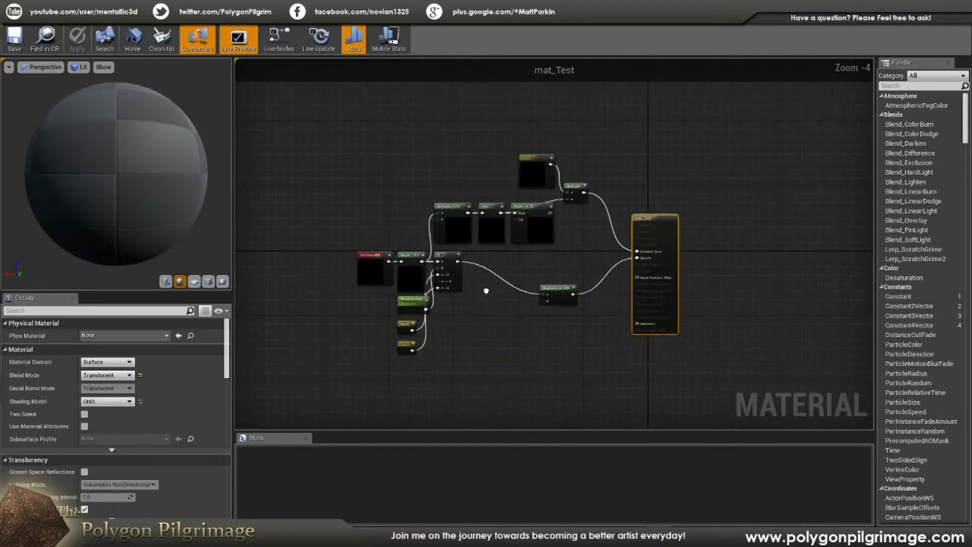
{"action": "scroll", "coordinate": [530, 281], "scroll_direction": "up", "scroll_amount": 2}
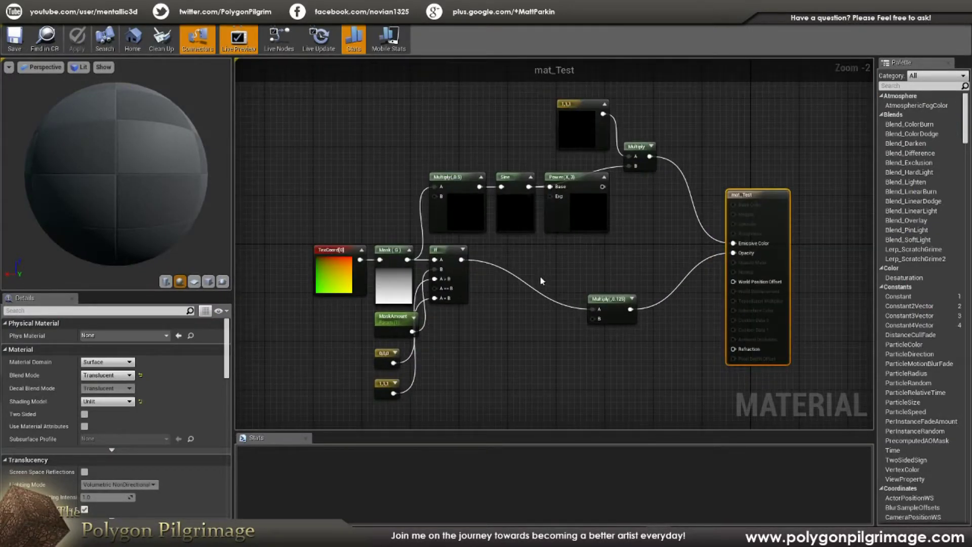
{"action": "mouse_move", "coordinate": [488, 323]}
{"action": "right_mouse_down"}
{"action": "mouse_move", "coordinate": [488, 294]}
{"action": "mouse_move", "coordinate": [479, 316]}
{"action": "right_mouse_up"}
{"action": "left_click_drag", "start_coordinate": [118, 152], "coordinate": [121, 218]}
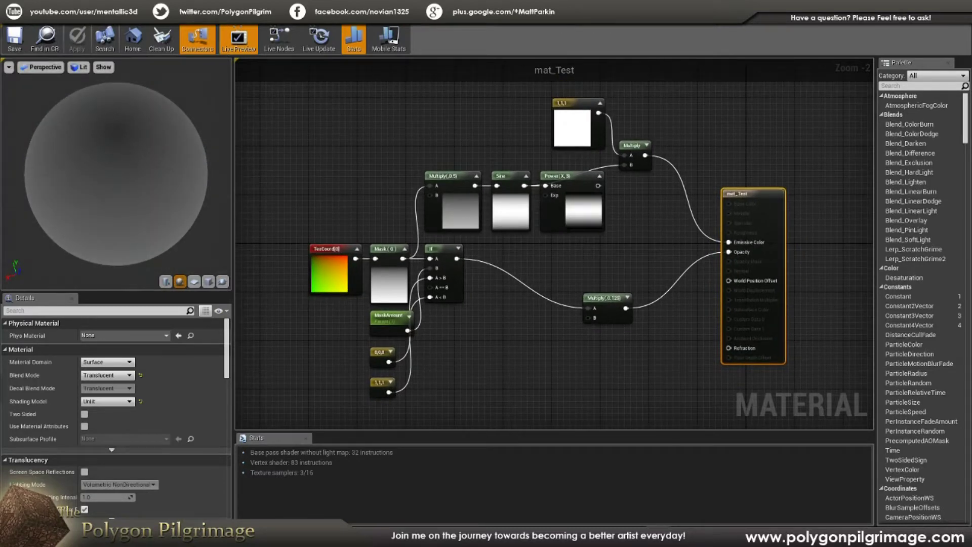
{"action": "left_click_drag", "start_coordinate": [150, 265], "coordinate": [150, 195]}
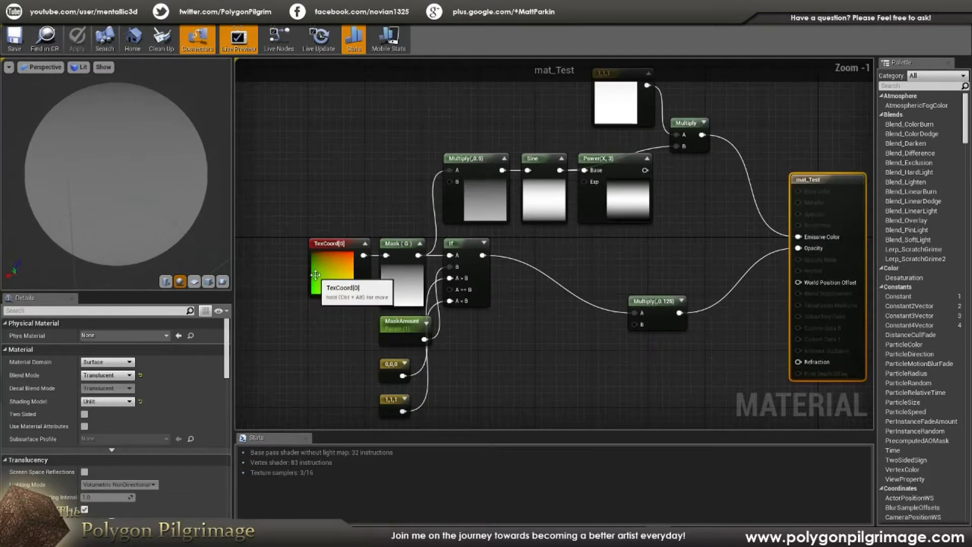
{"action": "scroll", "coordinate": [316, 275], "scroll_direction": "up", "scroll_amount": 1}
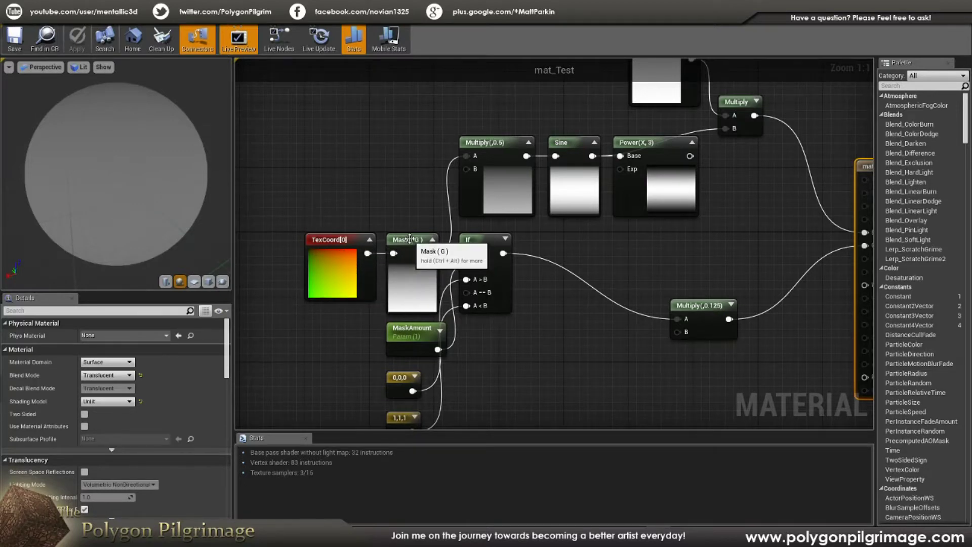
- Inspect the channel settings of the Mask (G) node and the MaskAmount parameter feeding the If node
{"action": "left_click", "coordinate": [410, 268]}
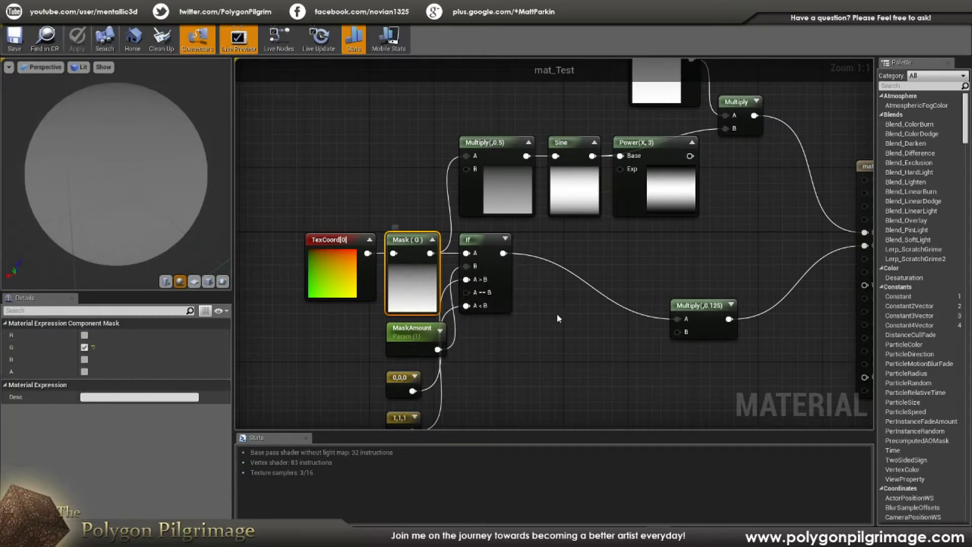
{"action": "right_click_drag", "start_coordinate": [558, 319], "coordinate": [530, 259]}
{"action": "left_click", "coordinate": [475, 273]}
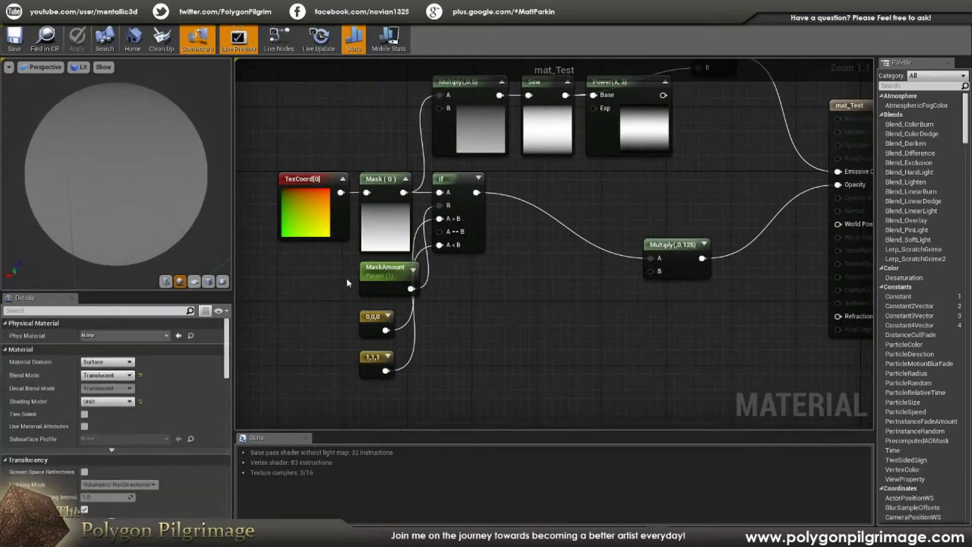
{"action": "left_click", "coordinate": [386, 268]}
{"action": "left_click", "coordinate": [494, 300]}
- Search the graph's node list for "scalar" to locate the ScalarParameter node, and close the list without adding it
{"action": "right_click", "coordinate": [493, 301]}
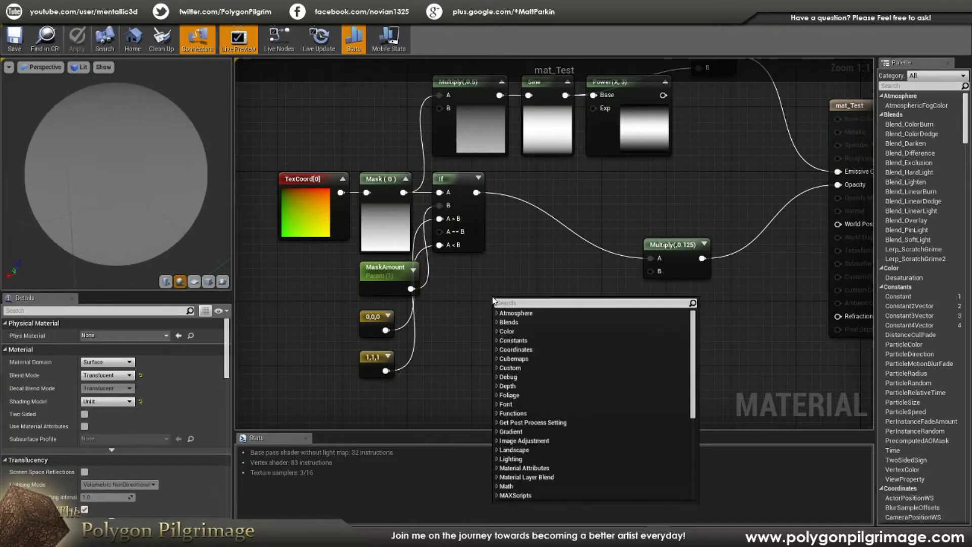
{"action": "type", "text": "scale"}
{"action": "key", "text": "BackSpace"}
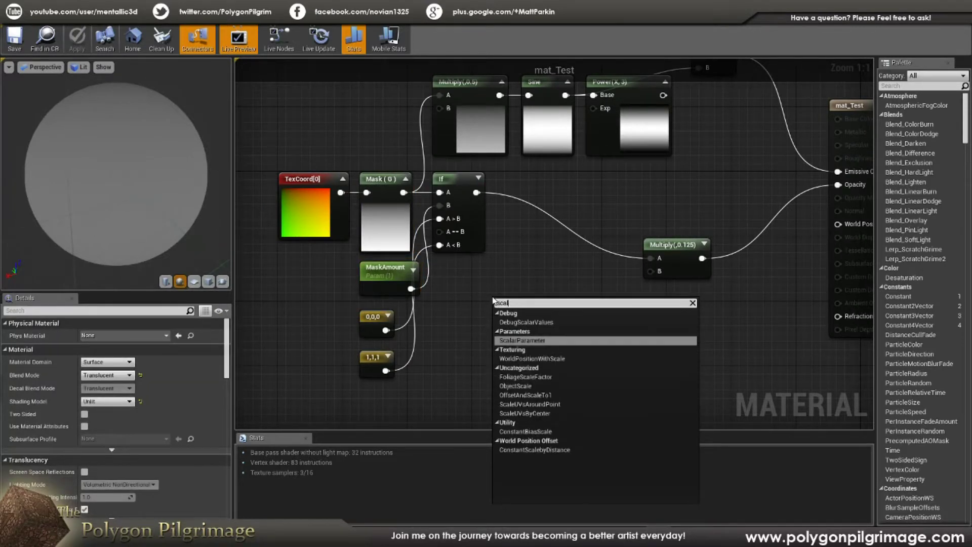
{"action": "type", "text": "ar"}
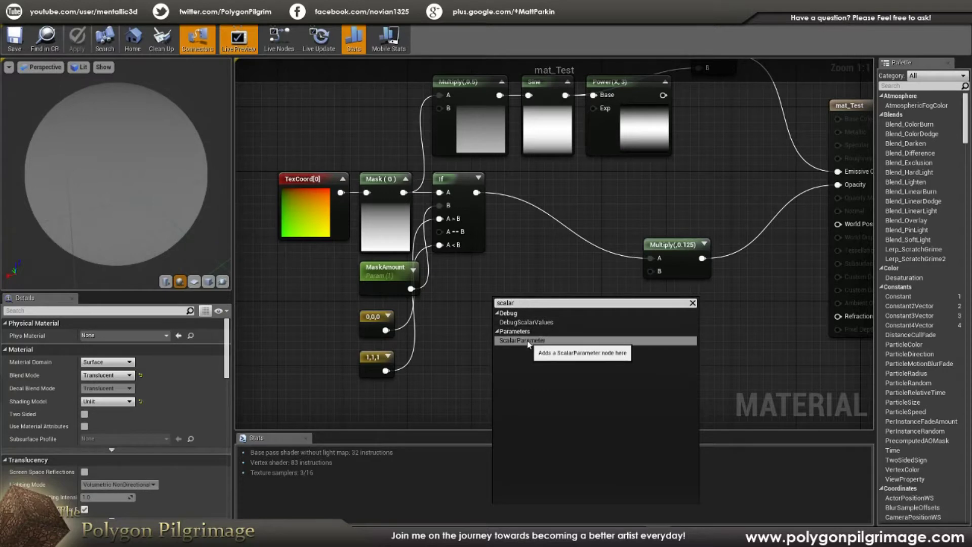
{"action": "left_click", "coordinate": [463, 296]}
- Examine the MaskAmount parameter's name, default value and slider range
{"action": "left_click", "coordinate": [386, 278]}
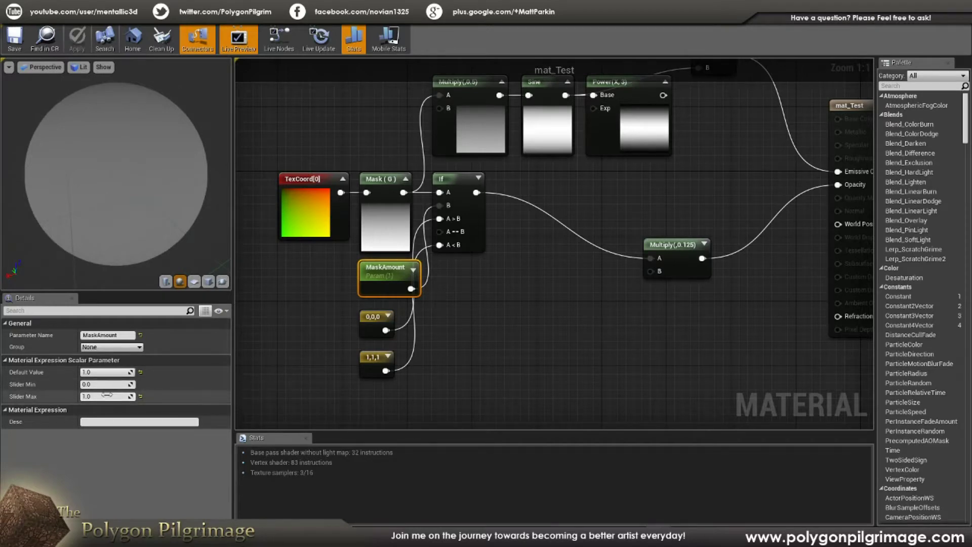
{"action": "left_click", "coordinate": [491, 296]}
{"action": "mouse_move", "coordinate": [494, 290]}
{"action": "right_mouse_down"}
{"action": "mouse_move", "coordinate": [492, 345]}
{"action": "mouse_move", "coordinate": [498, 278]}
{"action": "right_mouse_up"}
{"action": "left_click", "coordinate": [457, 235]}
{"action": "left_click", "coordinate": [514, 318]}
- Examine how the If node compares Mask (G) with MaskAmount and uses the 0,0,0 and 1,1,1 constants
{"action": "left_click", "coordinate": [437, 192]}
{"action": "left_click", "coordinate": [365, 192]}
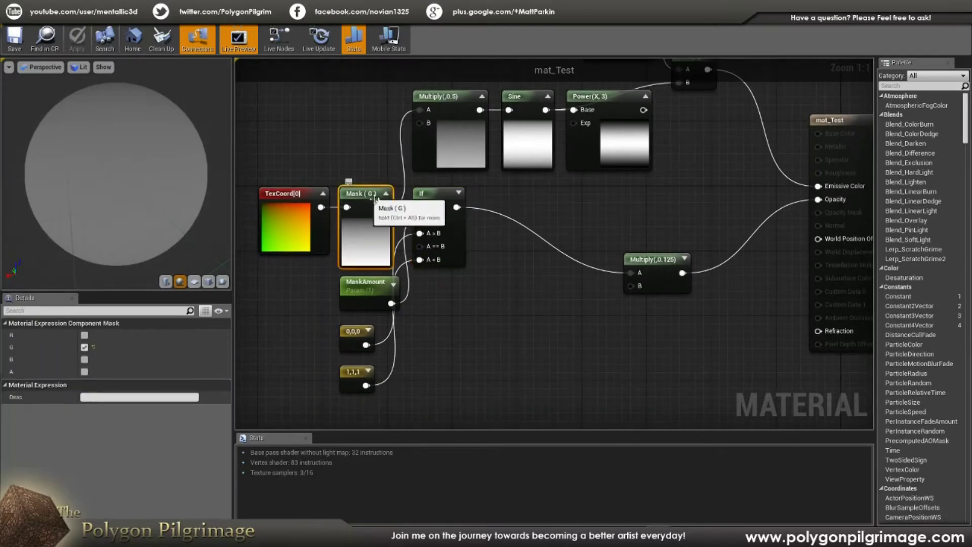
{"action": "left_click", "coordinate": [439, 192]}
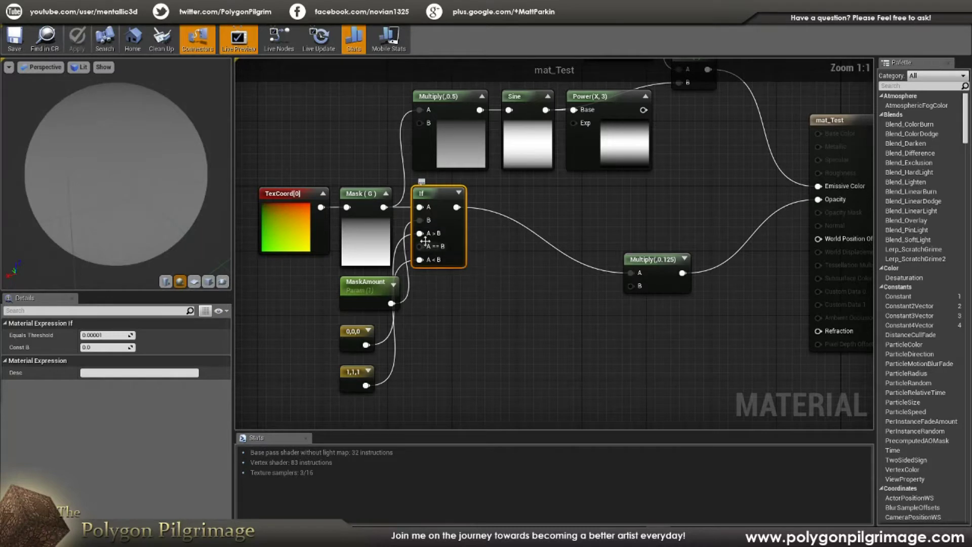
{"action": "left_click", "coordinate": [398, 299]}
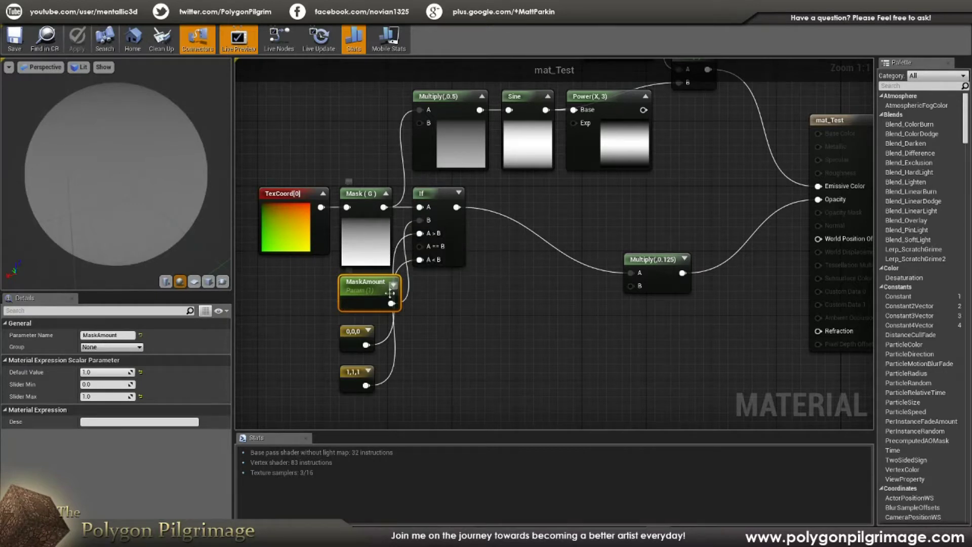
{"action": "left_click", "coordinate": [358, 337]}
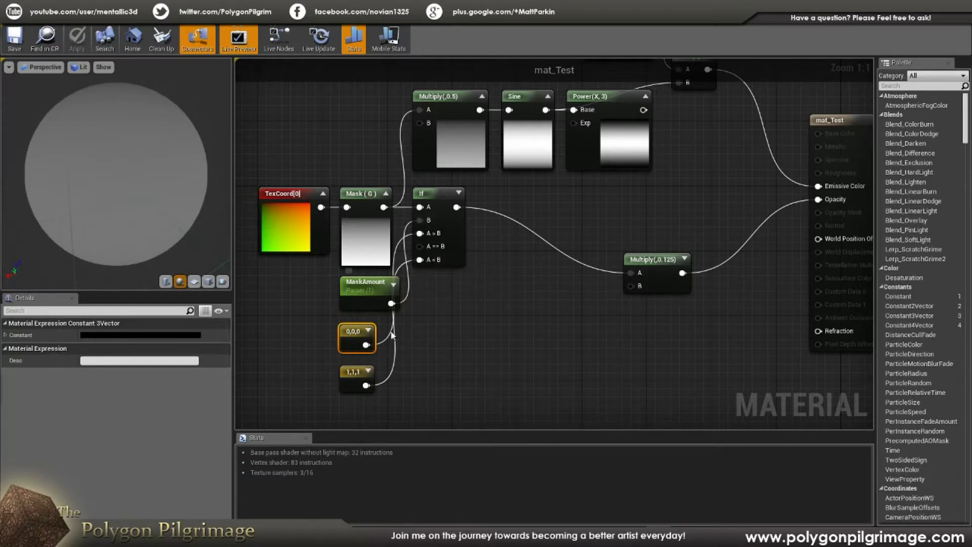
{"action": "left_click", "coordinate": [353, 369]}
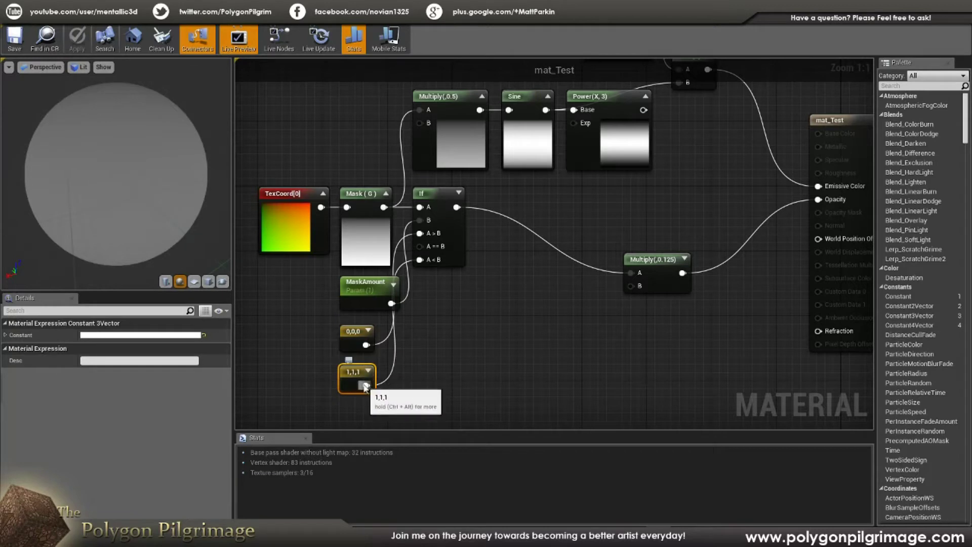
{"action": "left_click", "coordinate": [345, 332]}
{"action": "left_click", "coordinate": [344, 370]}
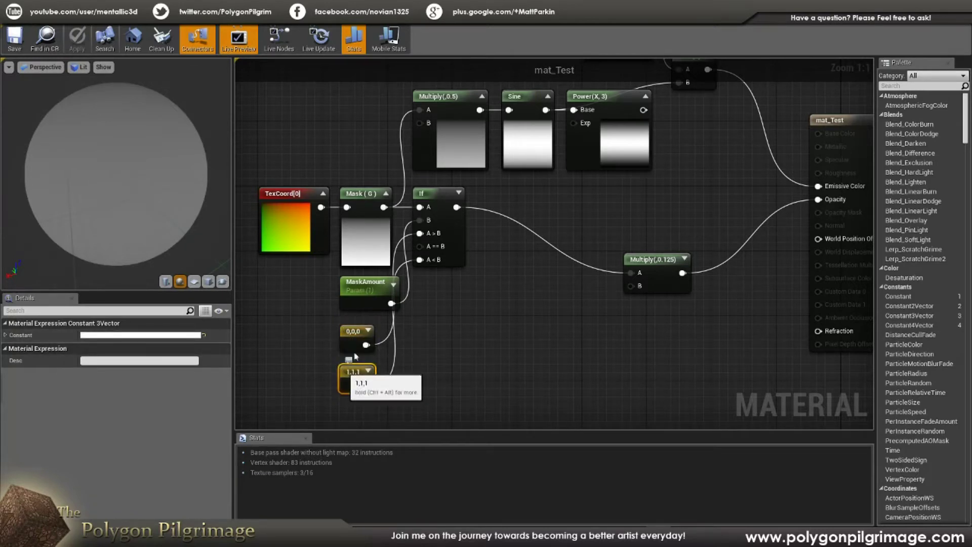
- Review the MaskAmount parameter node and highlight the whole masking group from TexCoord through the If node
{"action": "left_click", "coordinate": [369, 300]}
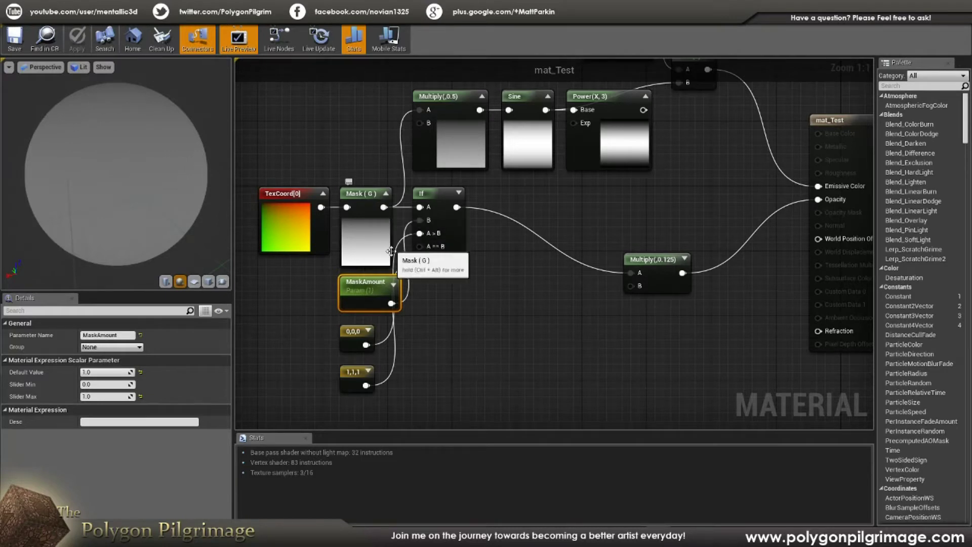
{"action": "double_click", "coordinate": [376, 281]}
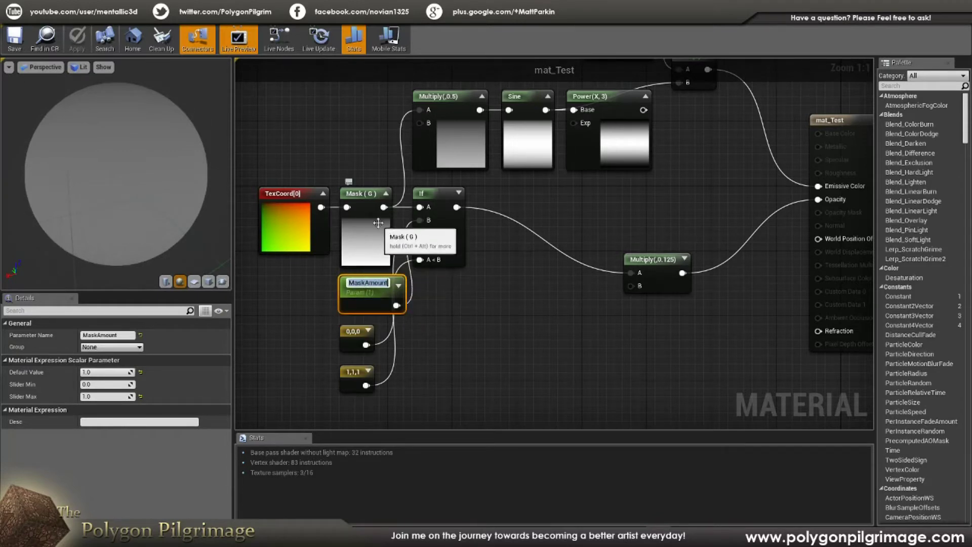
{"action": "left_click", "coordinate": [461, 318]}
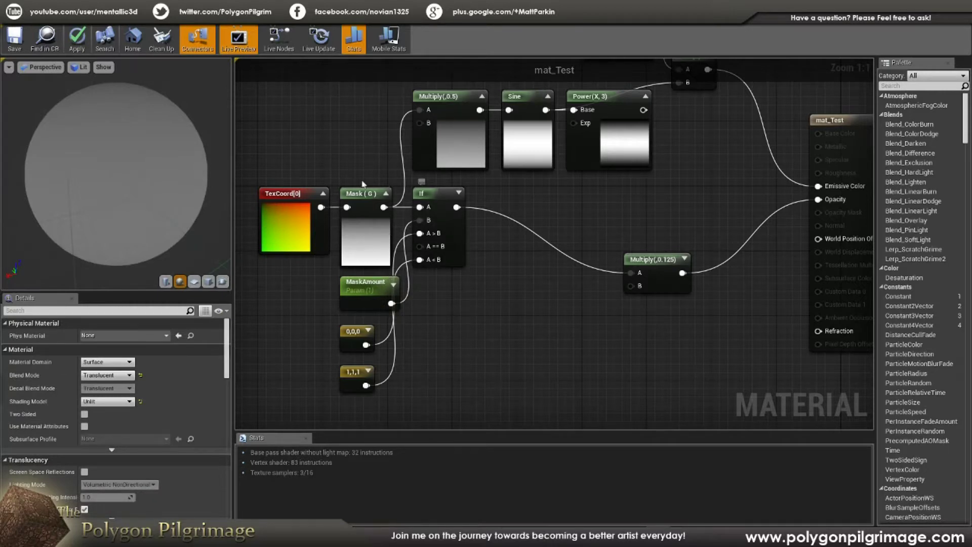
{"action": "left_click_drag", "start_coordinate": [463, 412], "coordinate": [299, 203]}
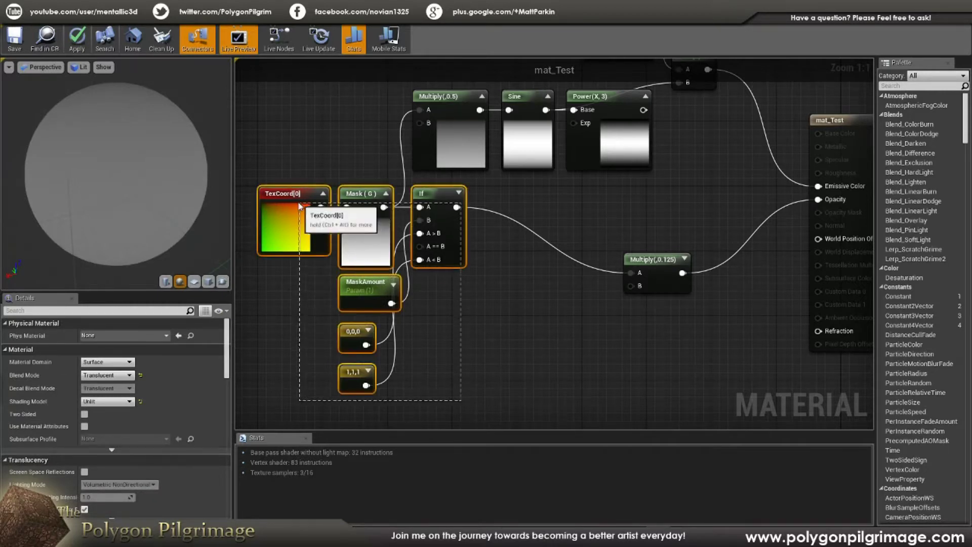
{"action": "left_click", "coordinate": [542, 334]}
- Move the Multiply(,0.125) node feeding Opacity slightly up and to the right in the graph
{"action": "right_click_drag", "start_coordinate": [510, 306], "coordinate": [494, 320]}
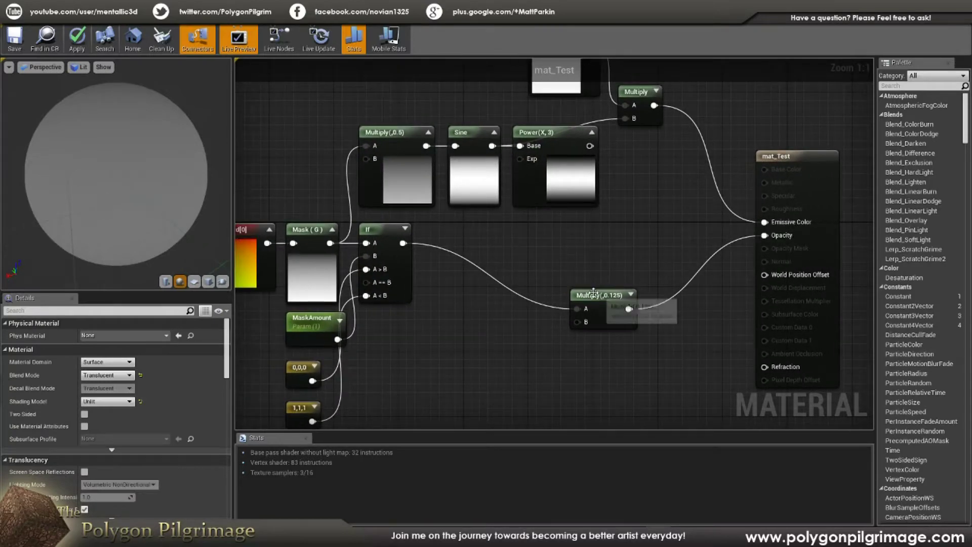
{"action": "left_click_drag", "start_coordinate": [595, 290], "coordinate": [611, 278]}
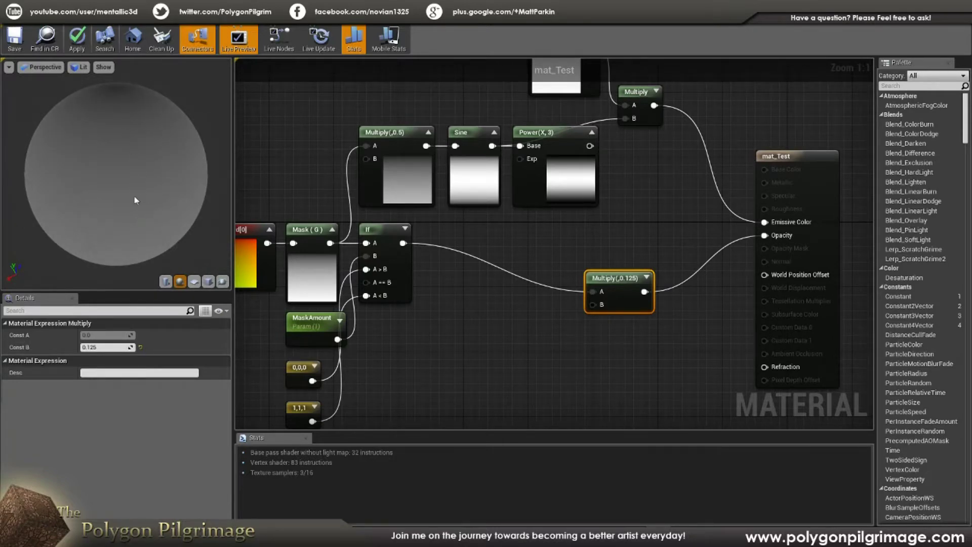
{"action": "right_click_drag", "start_coordinate": [535, 246], "coordinate": [546, 296]}
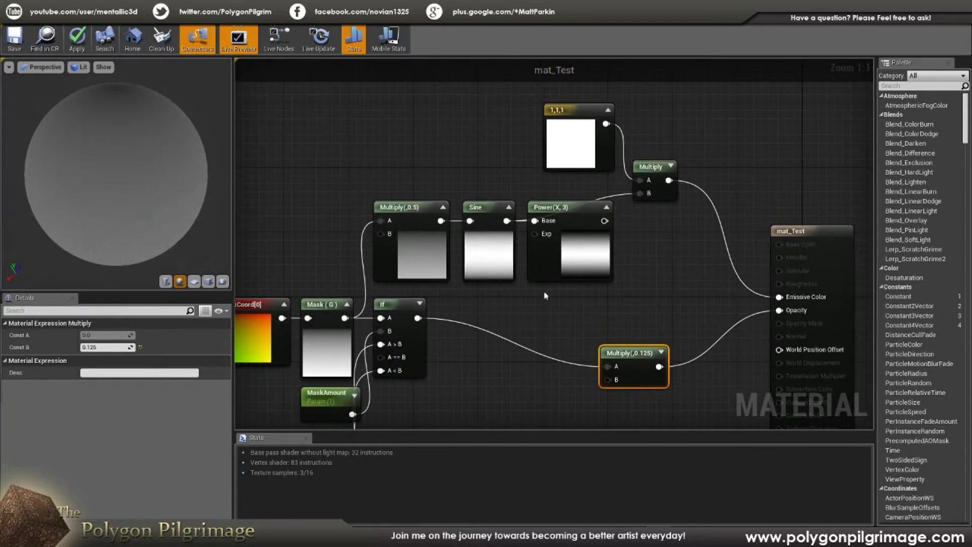
- Examine the emissive branch from Mask (G) through the Multiply(,0.5), Sine and Power(X, 3) nodes
{"action": "left_click_drag", "start_coordinate": [333, 108], "coordinate": [659, 278]}
{"action": "left_click", "coordinate": [660, 278]}
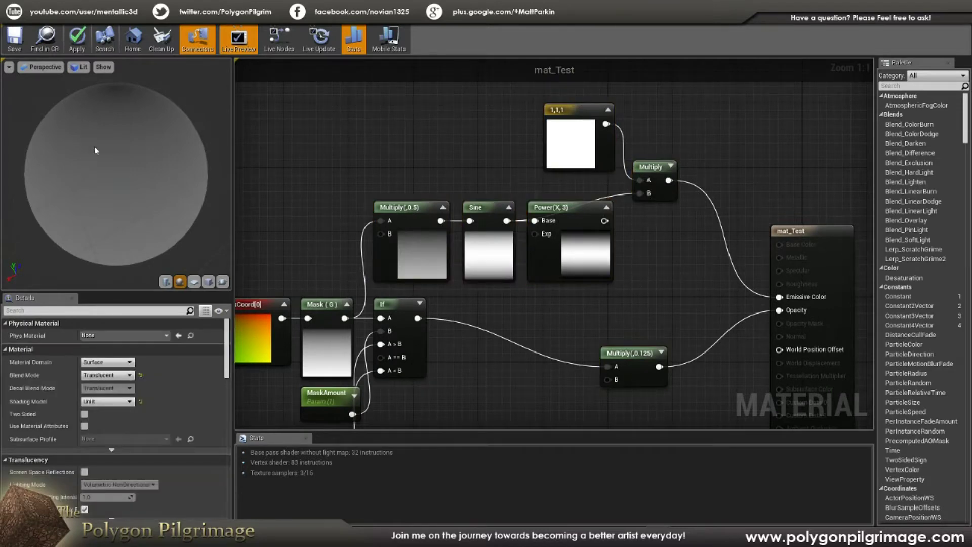
{"action": "right_click_drag", "start_coordinate": [494, 236], "coordinate": [548, 181]}
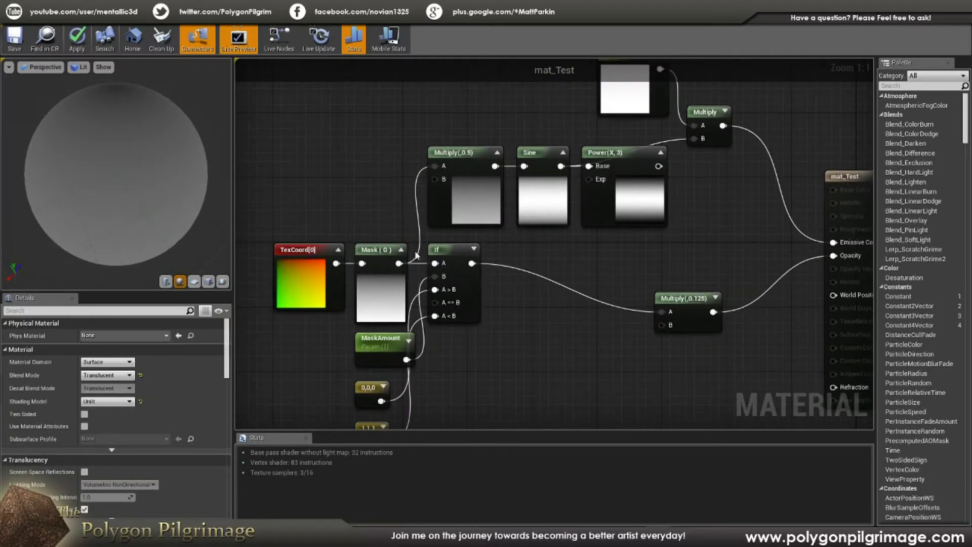
{"action": "left_click", "coordinate": [382, 249]}
{"action": "left_click", "coordinate": [489, 150]}
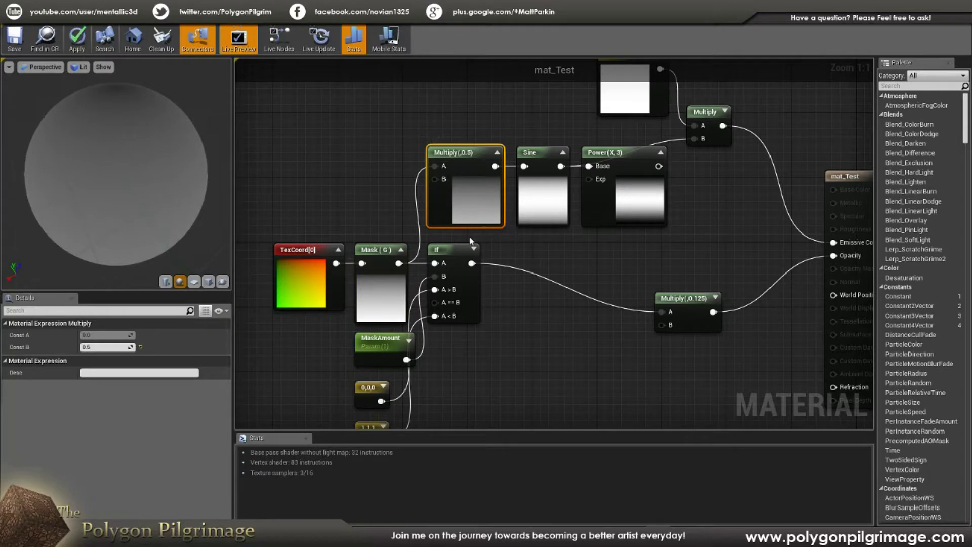
{"action": "right_click_drag", "start_coordinate": [530, 149], "coordinate": [462, 166]}
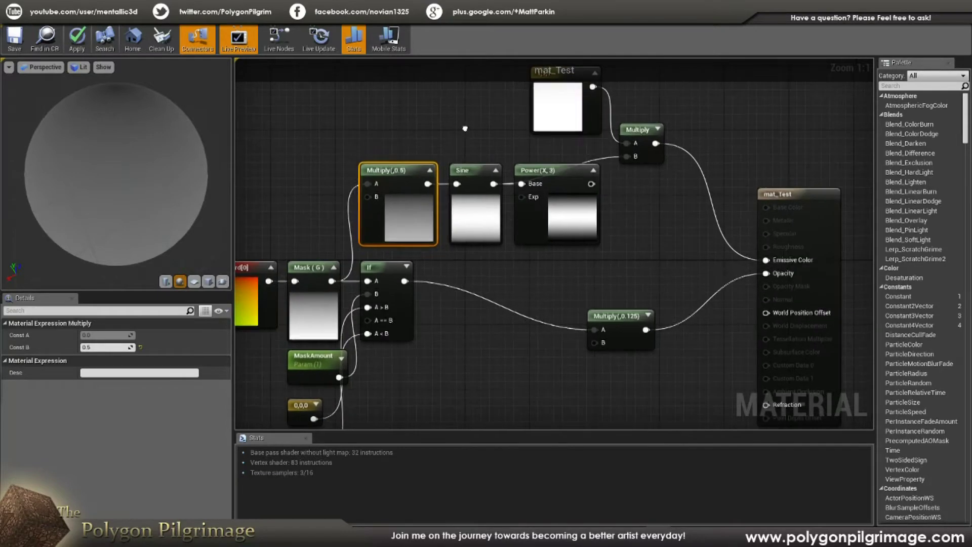
{"action": "left_click", "coordinate": [464, 170]}
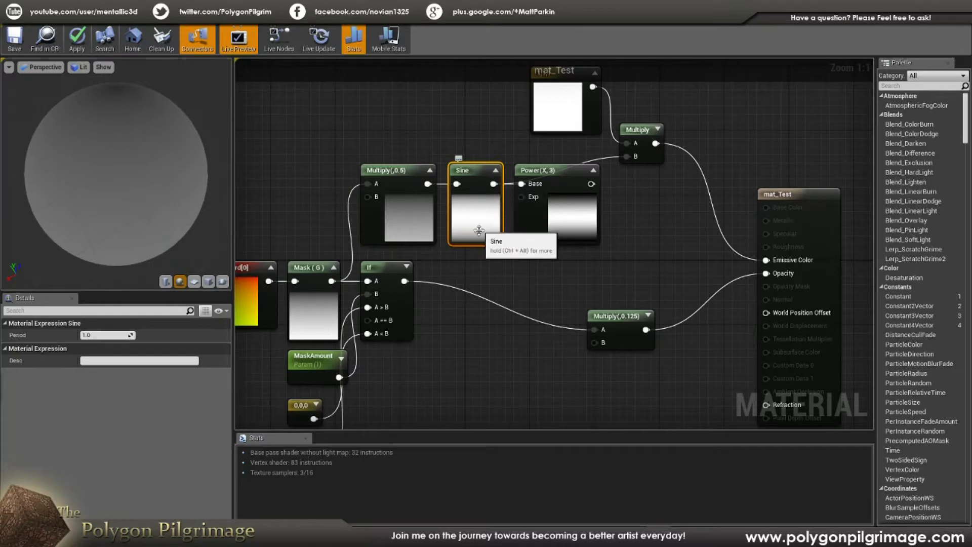
{"action": "right_click_drag", "start_coordinate": [627, 256], "coordinate": [535, 280]}
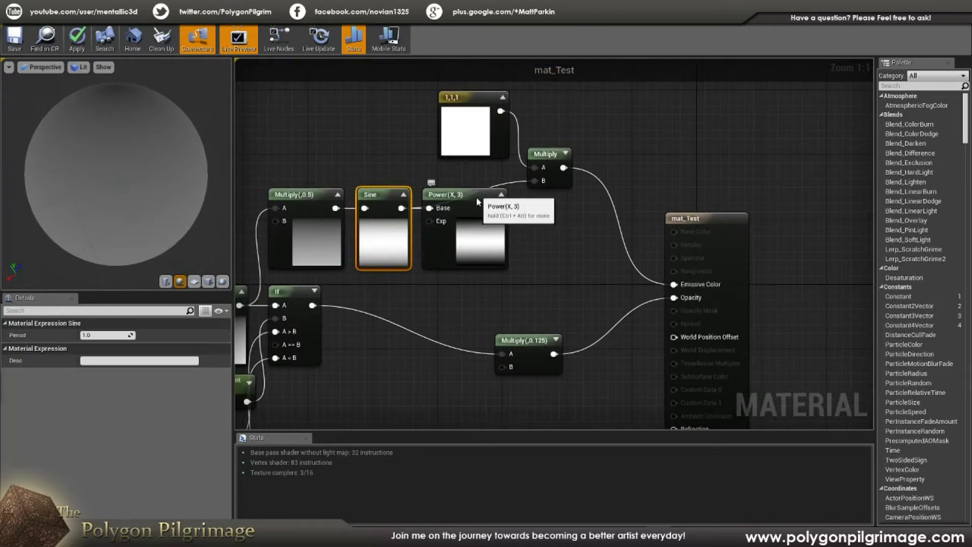
- Move the Power(X, 3) node slightly down and check how Sine and the 1,1,1 constant feed the emissive Multiply
{"action": "left_click", "coordinate": [494, 217]}
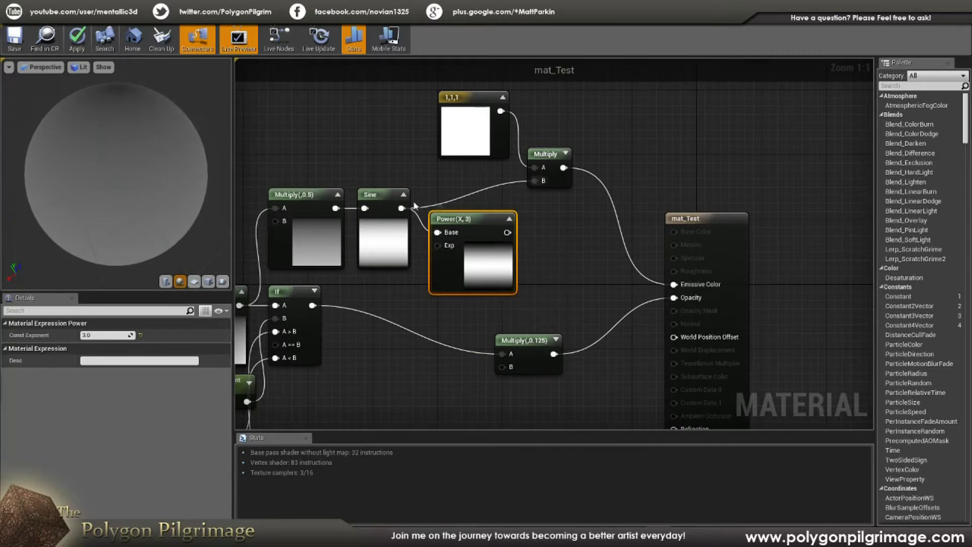
{"action": "left_click", "coordinate": [382, 200]}
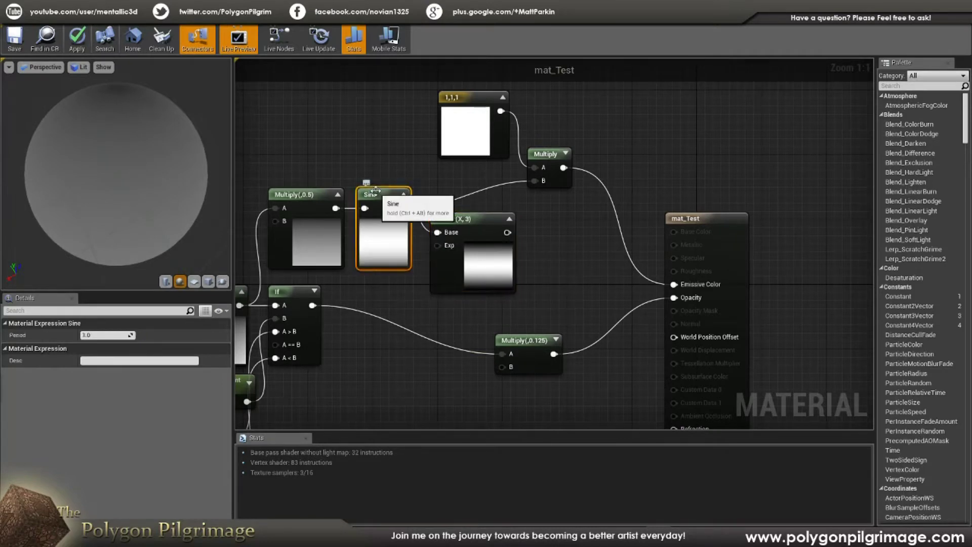
{"action": "left_click", "coordinate": [540, 153]}
{"action": "left_click", "coordinate": [460, 152]}
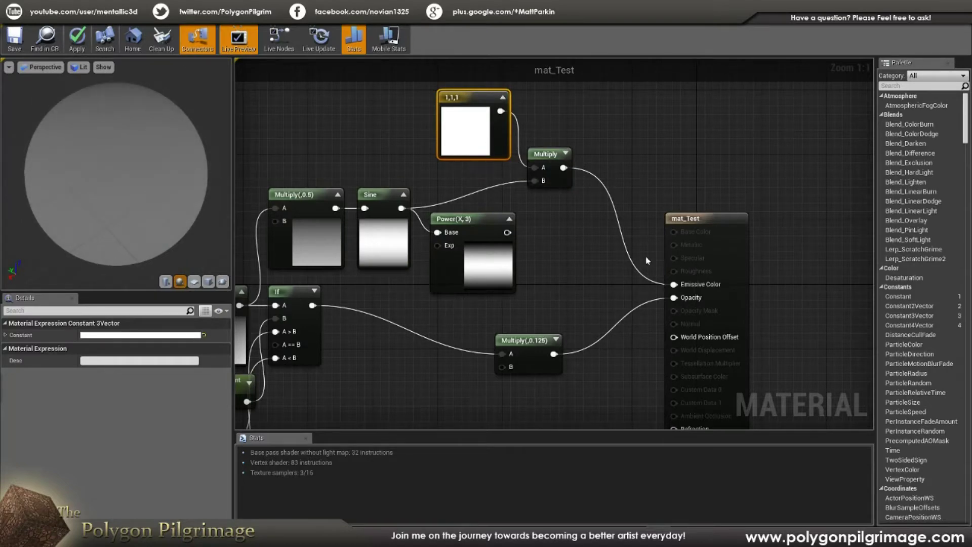
- Review the Emissive Color and Opacity connections on the mat_Test output node, the whole material graph and the MaskAmount parameter
{"action": "right_click_drag", "start_coordinate": [647, 261], "coordinate": [687, 186]}
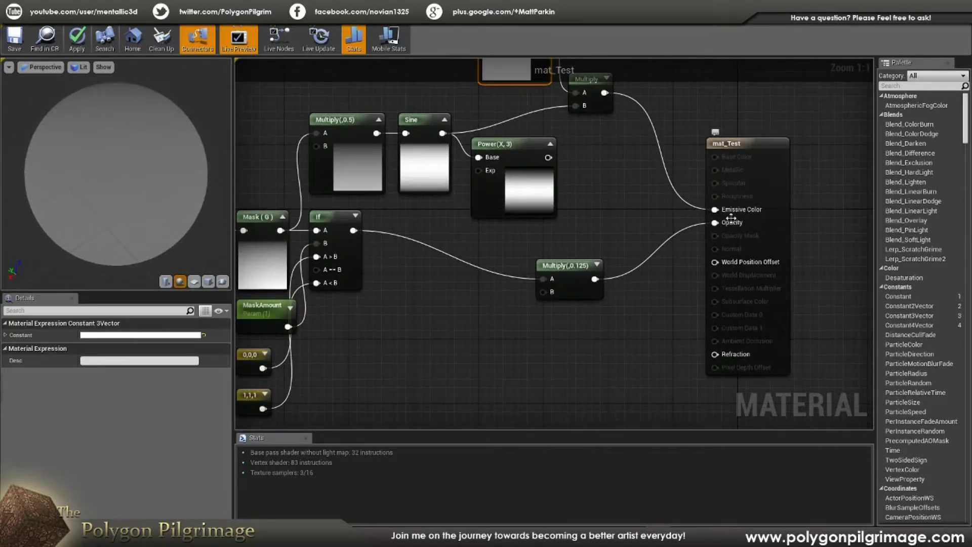
{"action": "left_click", "coordinate": [755, 149]}
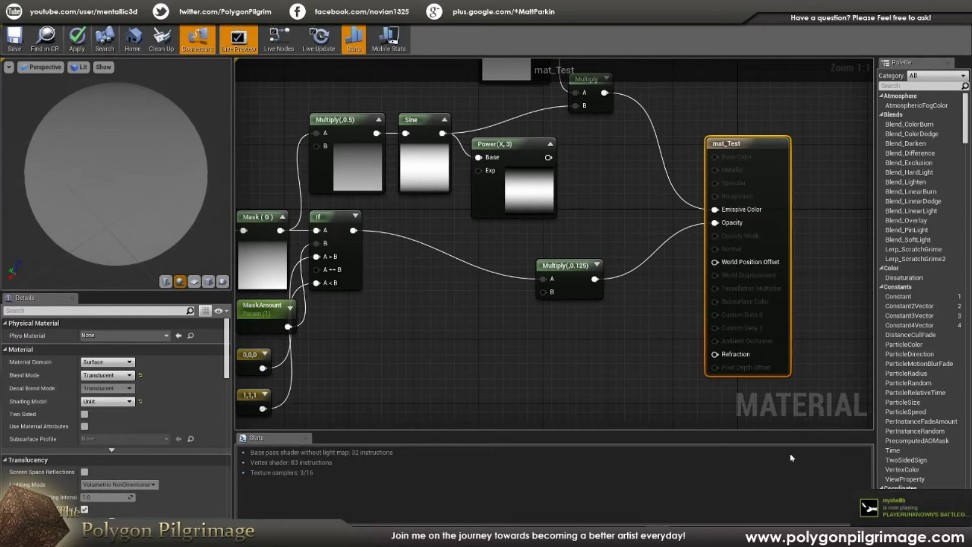
{"action": "left_click", "coordinate": [604, 207]}
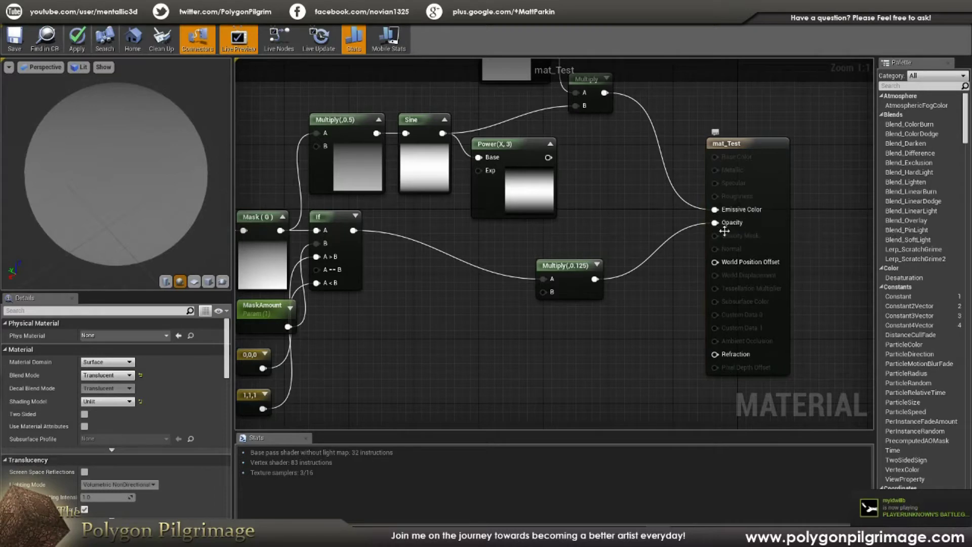
{"action": "left_click_drag", "start_coordinate": [152, 193], "coordinate": [153, 168]}
{"action": "scroll", "coordinate": [388, 308], "scroll_direction": "down", "scroll_amount": 1}
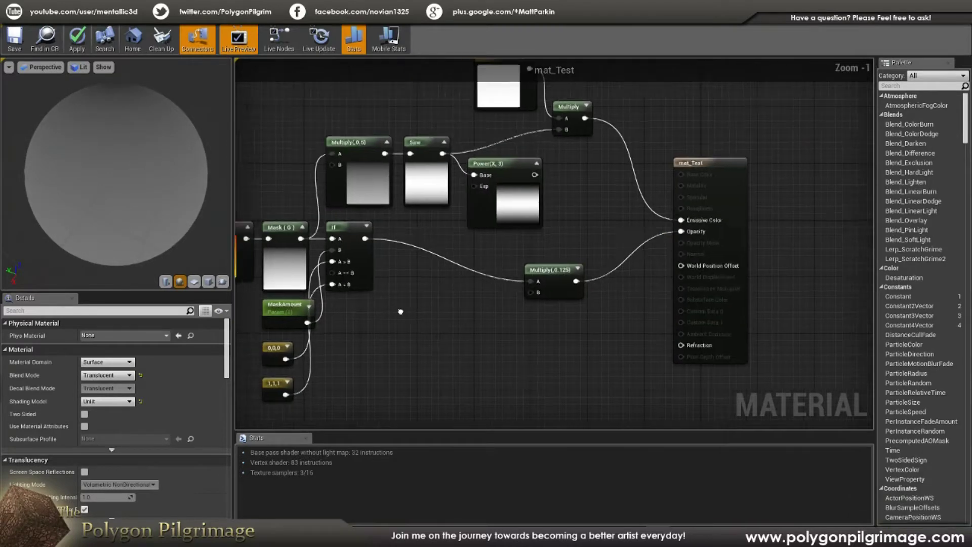
{"action": "right_click_drag", "start_coordinate": [388, 309], "coordinate": [515, 307]}
{"action": "scroll", "coordinate": [452, 310], "scroll_direction": "down", "scroll_amount": 1}
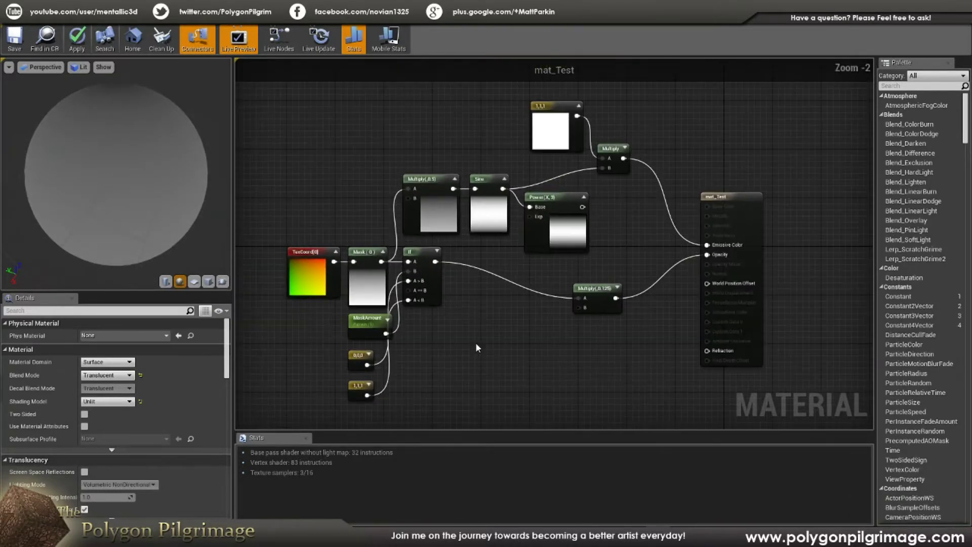
{"action": "left_click", "coordinate": [369, 322]}
{"action": "left_click", "coordinate": [468, 318]}
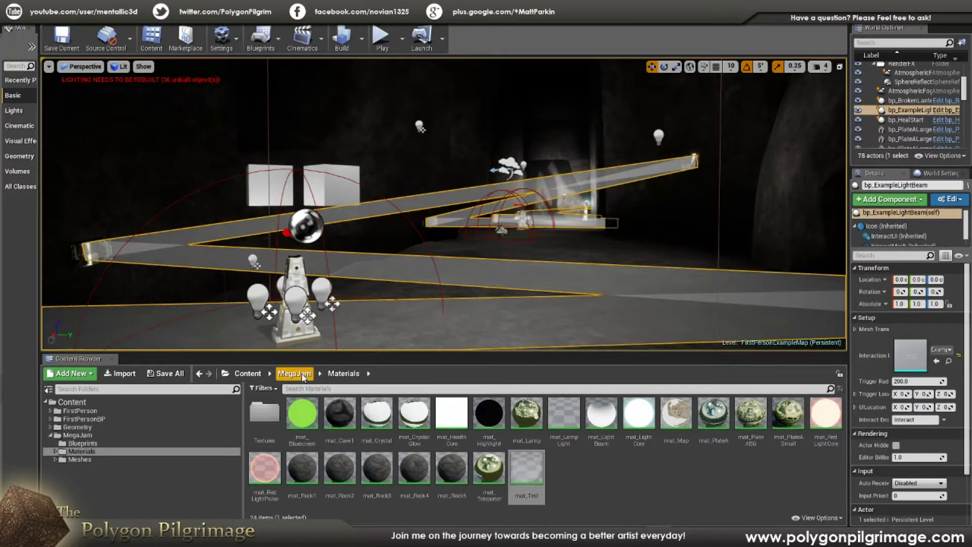
- Open the bp_ExampleLightBeam blueprint from the MegaJam Blueprints folder
{"action": "left_click", "coordinate": [294, 373]}
{"action": "double_click", "coordinate": [264, 413]}
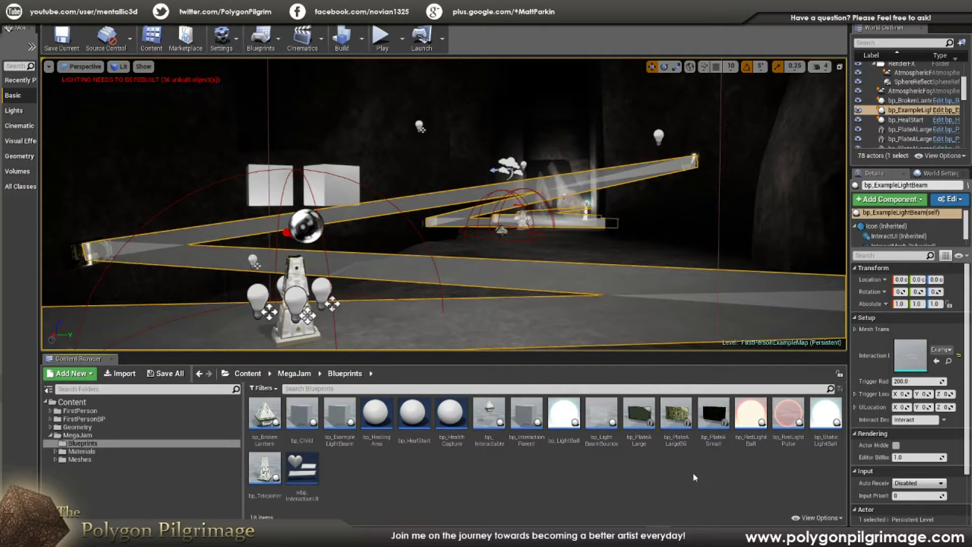
{"action": "left_click", "coordinate": [603, 425]}
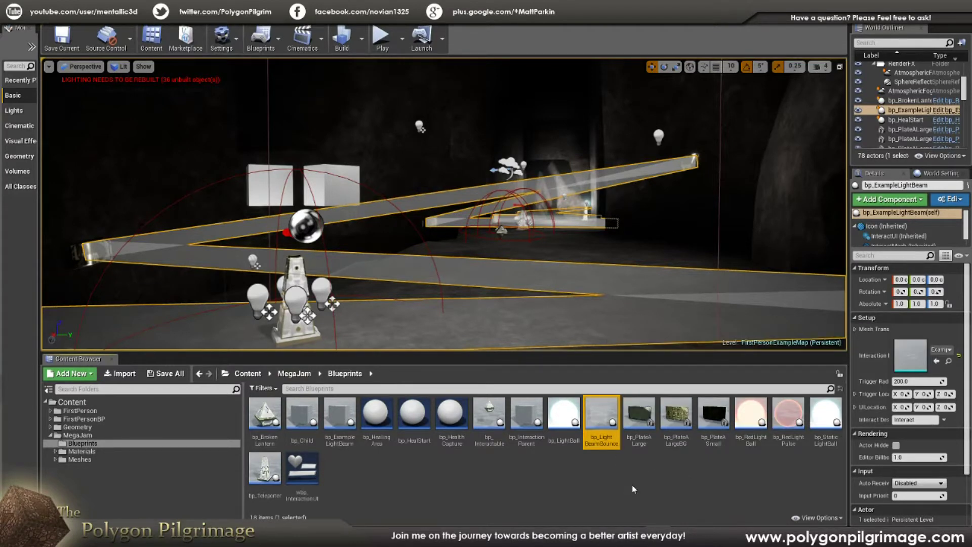
{"action": "double_click", "coordinate": [342, 416]}
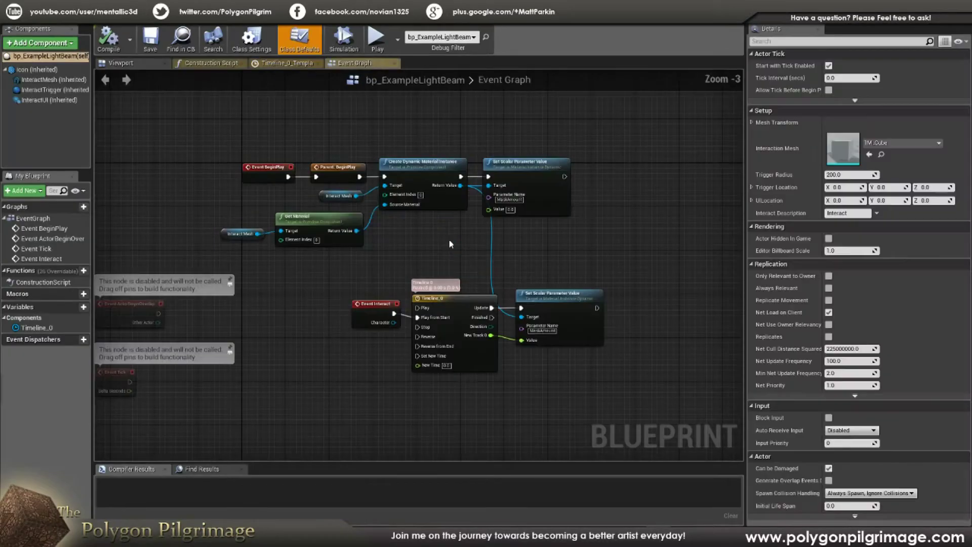
{"action": "mouse_move", "coordinate": [328, 273]}
{"action": "right_mouse_down"}
{"action": "mouse_move", "coordinate": [398, 272]}
{"action": "mouse_move", "coordinate": [333, 288]}
{"action": "right_mouse_up"}
- Inspect the light beam blueprint's default cube mesh and its trigger area in 3D
{"action": "left_click", "coordinate": [135, 64]}
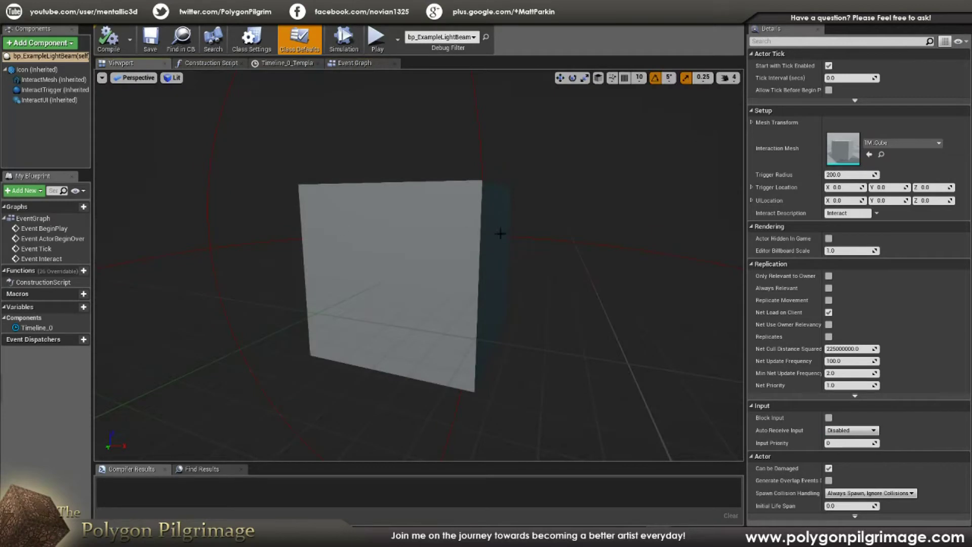
{"action": "scroll", "coordinate": [476, 175], "scroll_direction": "down", "scroll_amount": 6}
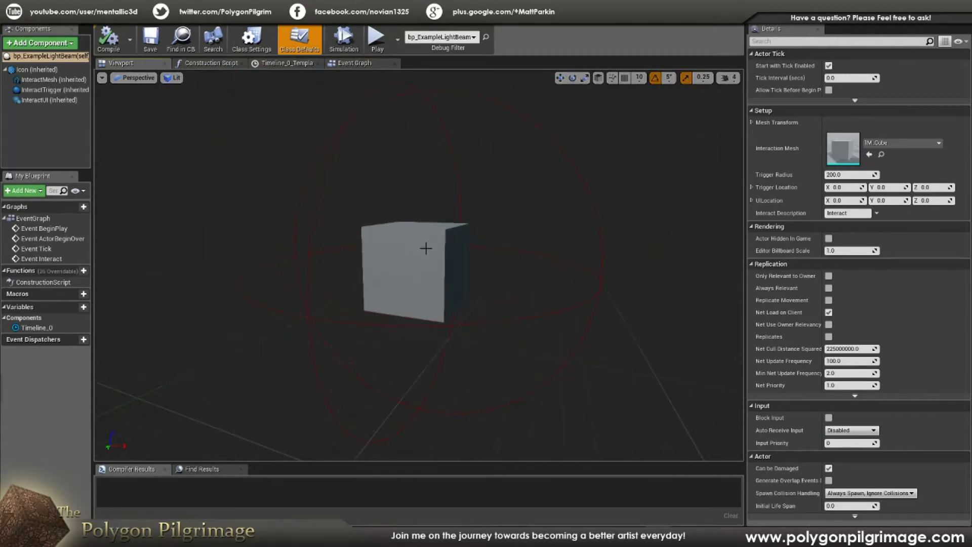
{"action": "scroll", "coordinate": [426, 248], "scroll_direction": "up", "scroll_amount": 4}
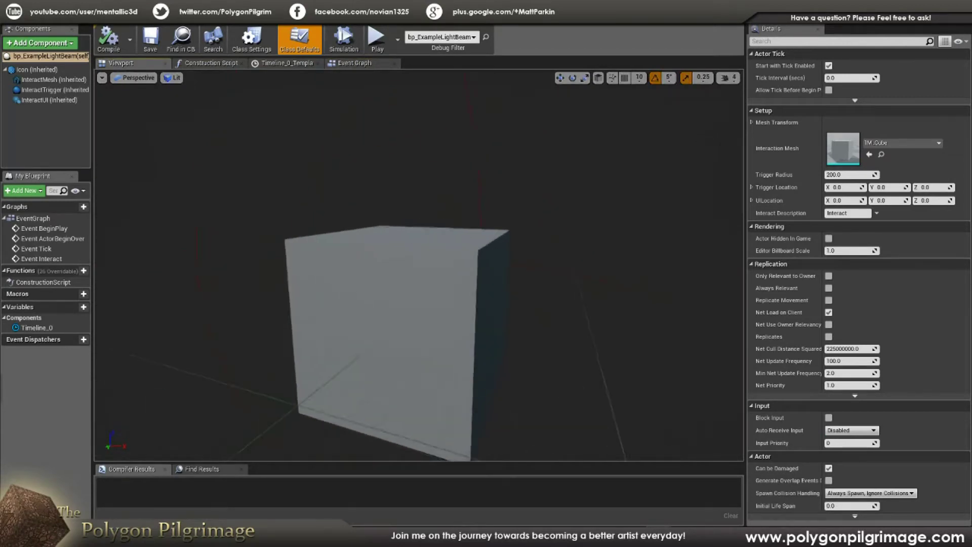
{"action": "scroll", "coordinate": [425, 251], "scroll_direction": "down", "scroll_amount": 3}
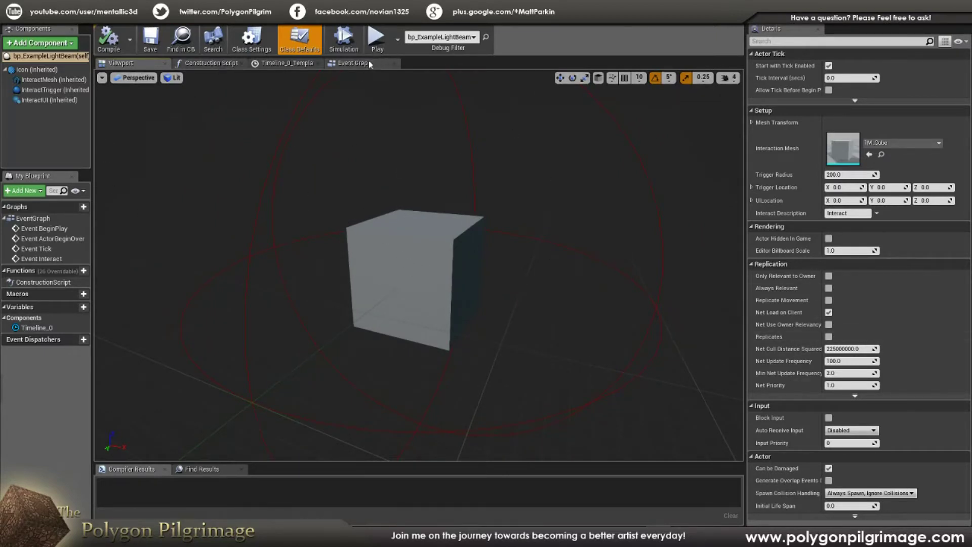
- Examine the Event BeginPlay and Parent: BeginPlay nodes in the blueprint's Event Graph
{"action": "left_click", "coordinate": [354, 63]}
{"action": "scroll", "coordinate": [335, 303], "scroll_direction": "up", "scroll_amount": 2}
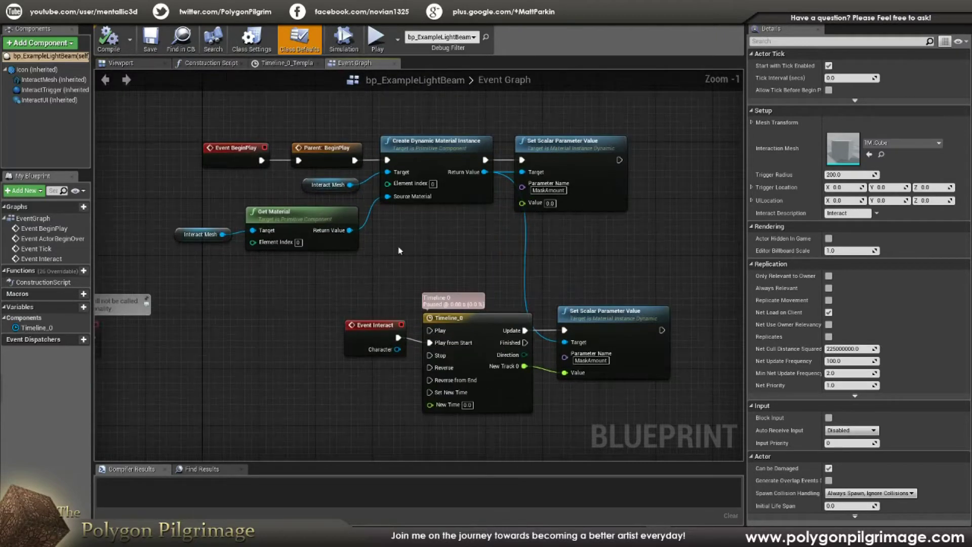
{"action": "scroll", "coordinate": [372, 256], "scroll_direction": "up", "scroll_amount": 2}
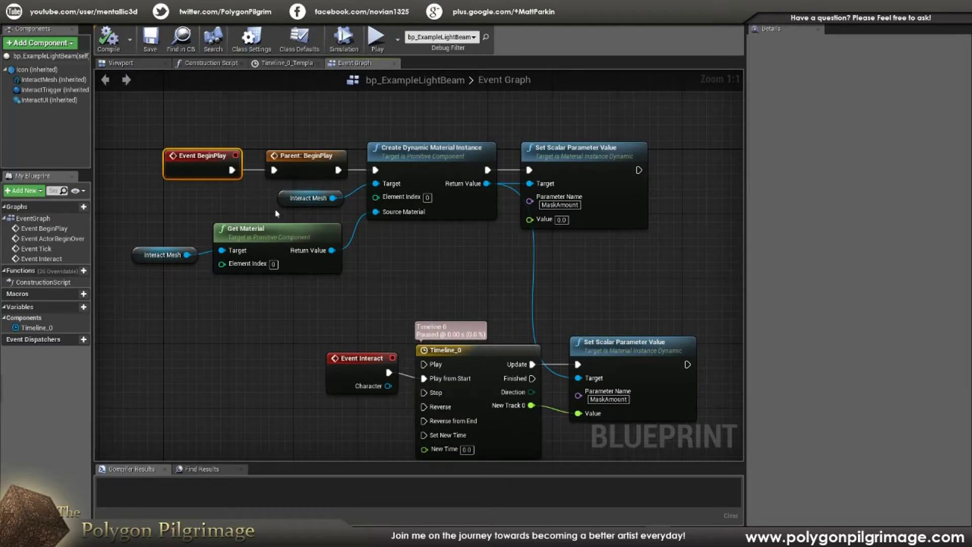
{"action": "left_click", "coordinate": [306, 161]}
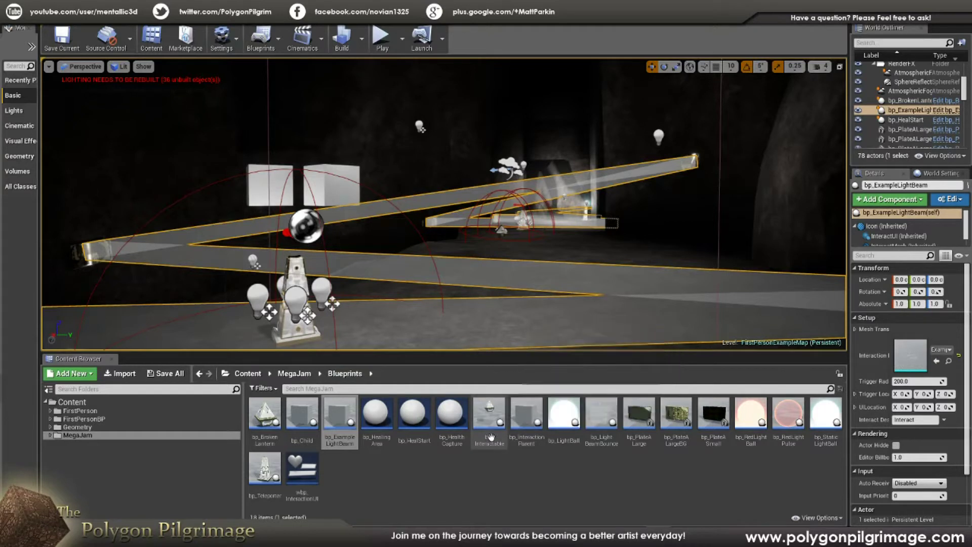
- Check the Create Child Blueprint Class option for bp_InteractionParent without using it, and reopen bp_ExampleLightBeam
{"action": "right_click", "coordinate": [529, 418]}
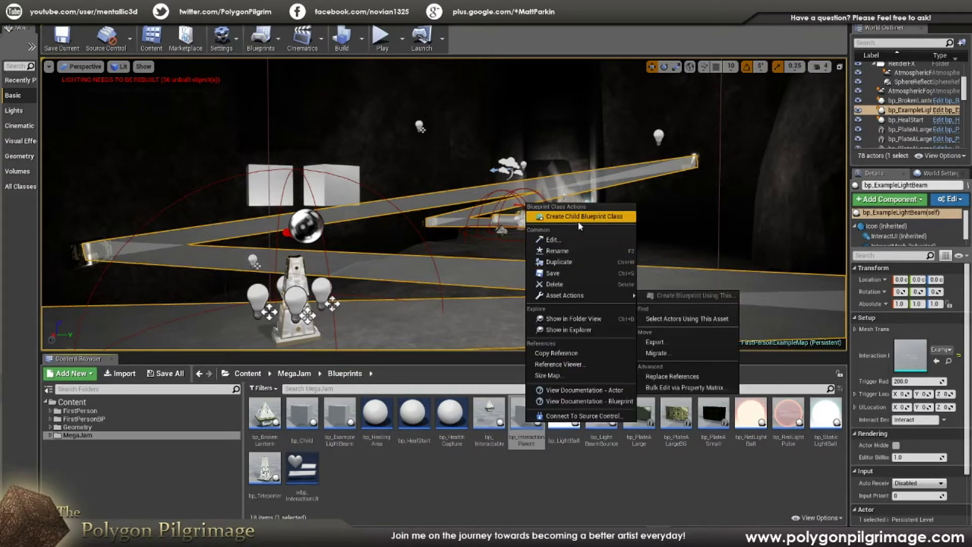
{"action": "left_click", "coordinate": [400, 491]}
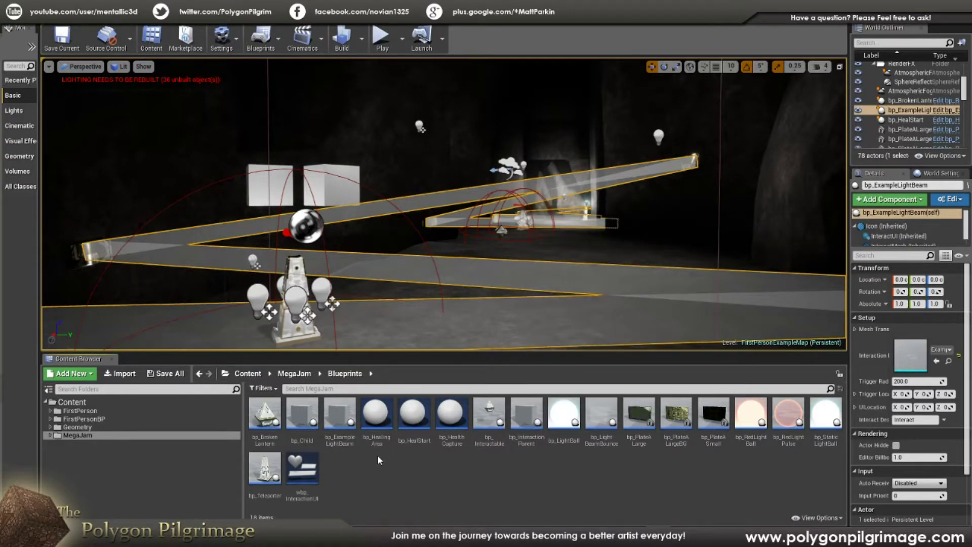
{"action": "key", "text": "ctrl+b"}
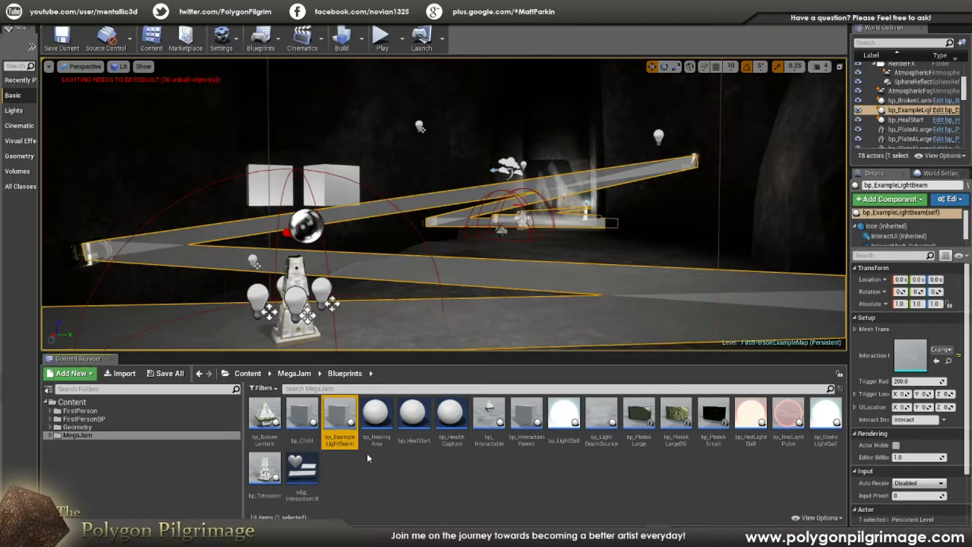
{"action": "double_click", "coordinate": [347, 421]}
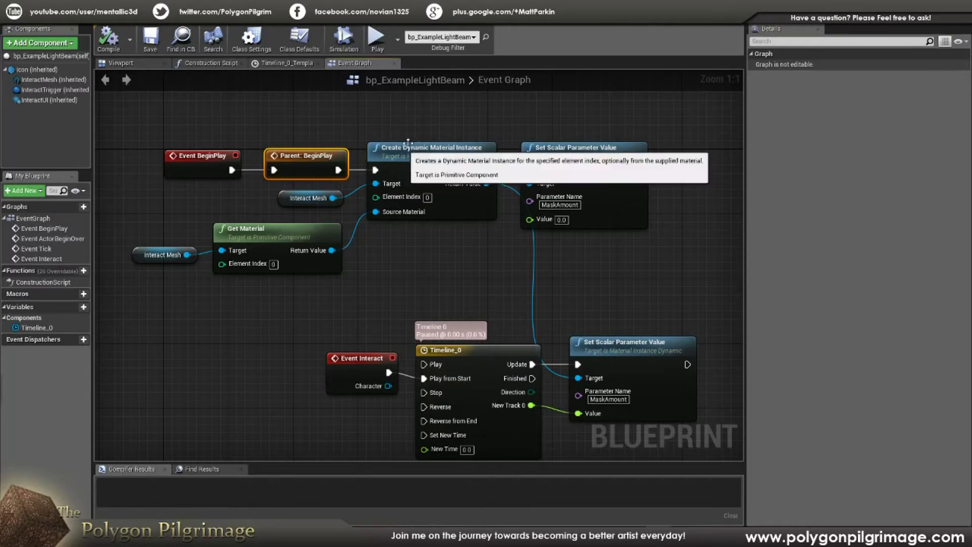
- Examine the Create Dynamic Material Instance node with its Interact Mesh target and the Get Material node supplying its source material
{"action": "mouse_move", "coordinate": [449, 116]}
{"action": "right_mouse_down"}
{"action": "mouse_move", "coordinate": [444, 128]}
{"action": "mouse_move", "coordinate": [453, 117]}
{"action": "right_mouse_up"}
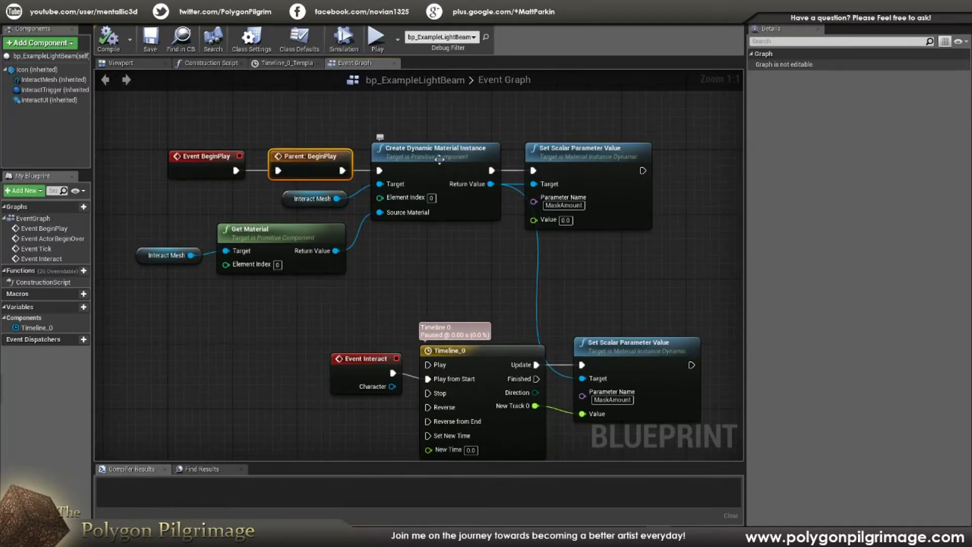
{"action": "left_click", "coordinate": [439, 159]}
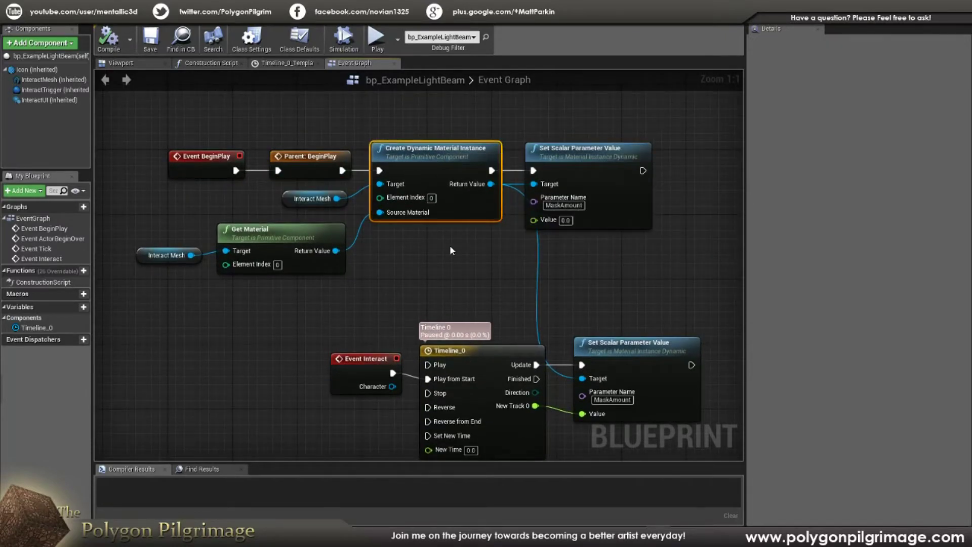
{"action": "left_click", "coordinate": [310, 198]}
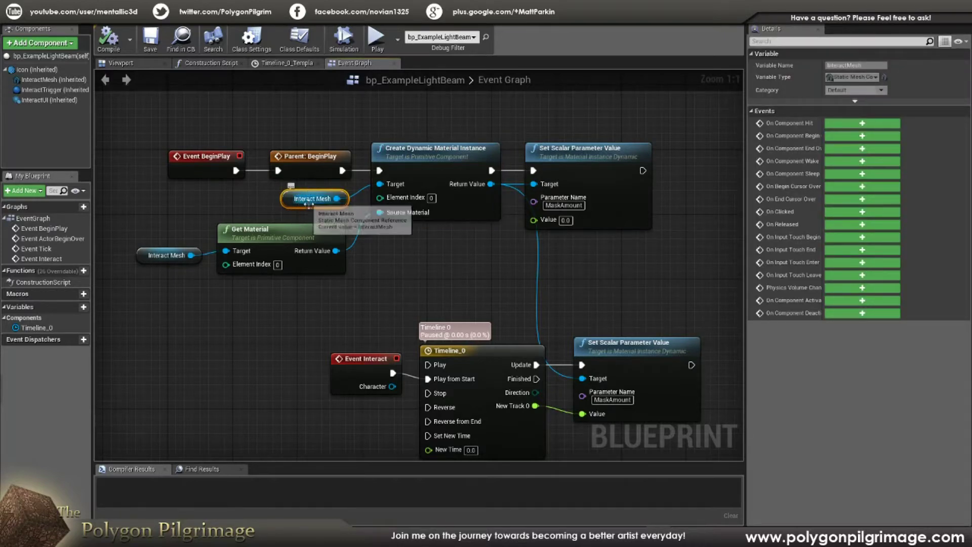
{"action": "right_click_drag", "start_coordinate": [418, 284], "coordinate": [462, 278]}
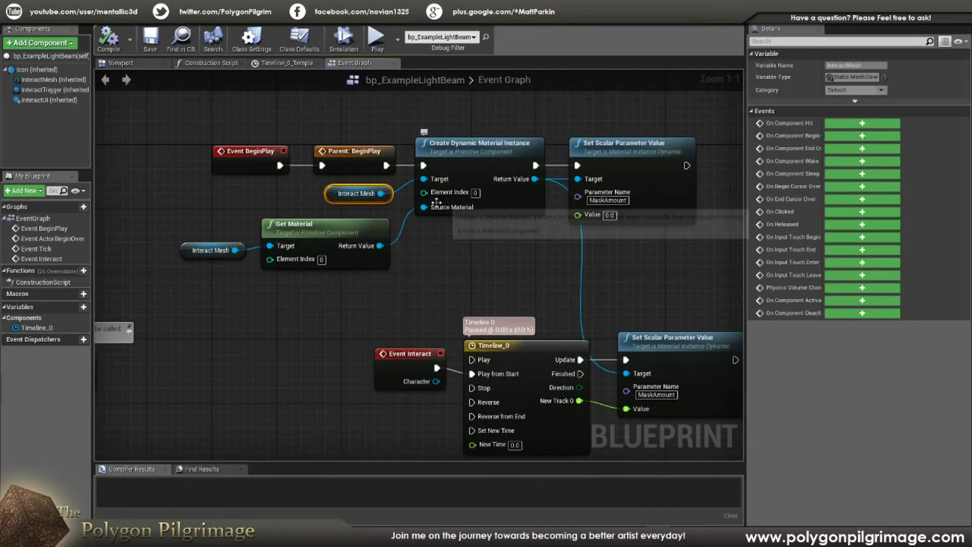
{"action": "left_click", "coordinate": [349, 225]}
{"action": "left_click", "coordinate": [198, 253]}
{"action": "left_click", "coordinate": [314, 226]}
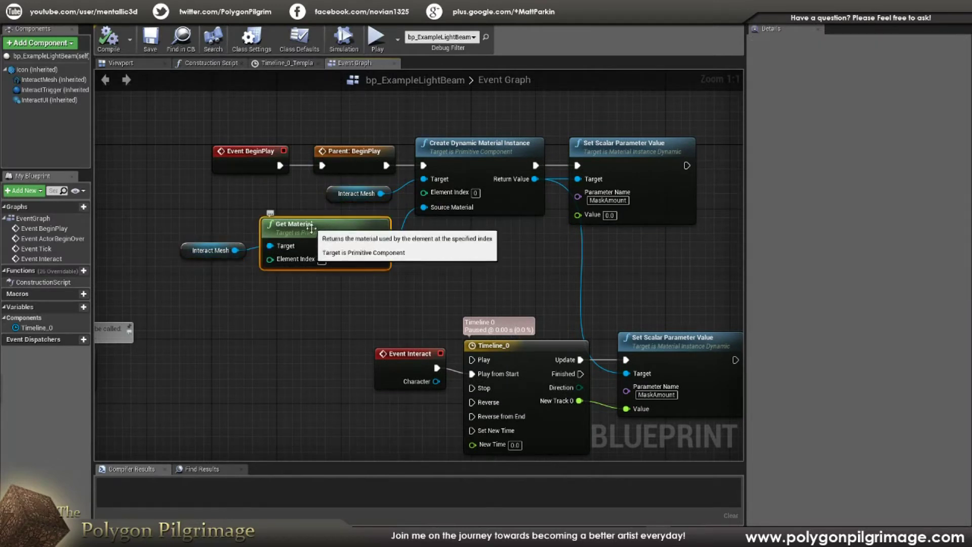
{"action": "left_click", "coordinate": [474, 145]}
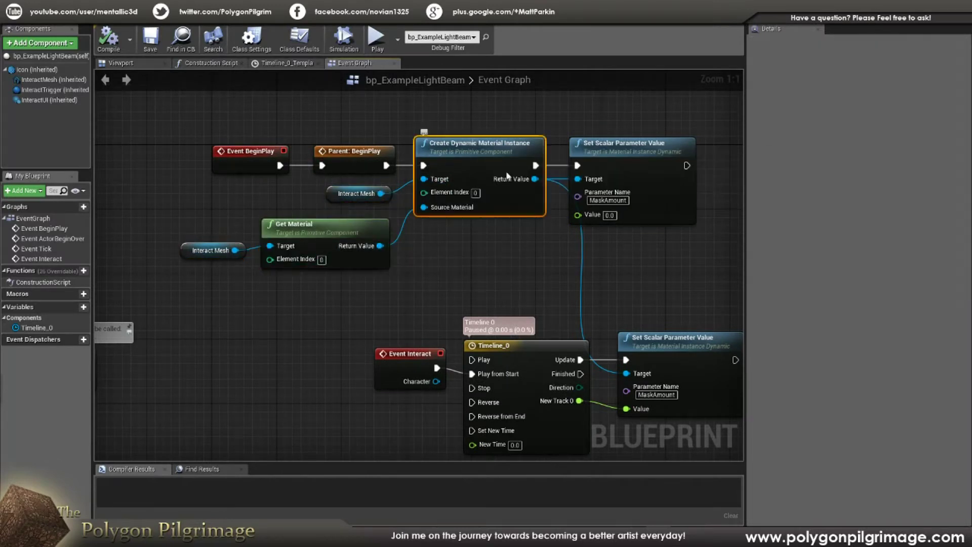
- Examine the Interact Mesh references, the Create Dynamic Material Instance node and the Set Scalar Parameter Value node on the BeginPlay chain
{"action": "left_click", "coordinate": [357, 193]}
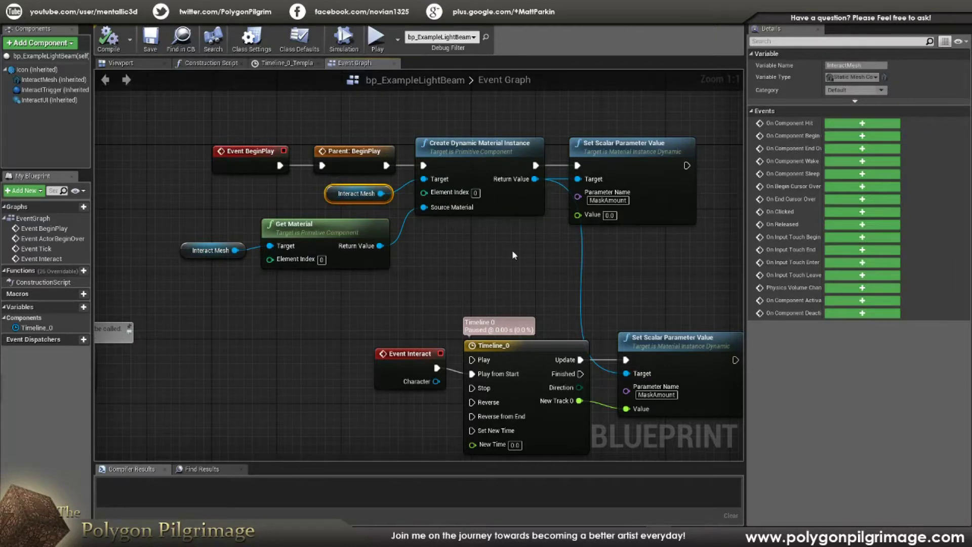
{"action": "right_click_drag", "start_coordinate": [358, 247], "coordinate": [306, 249]}
{"action": "left_click", "coordinate": [147, 249]}
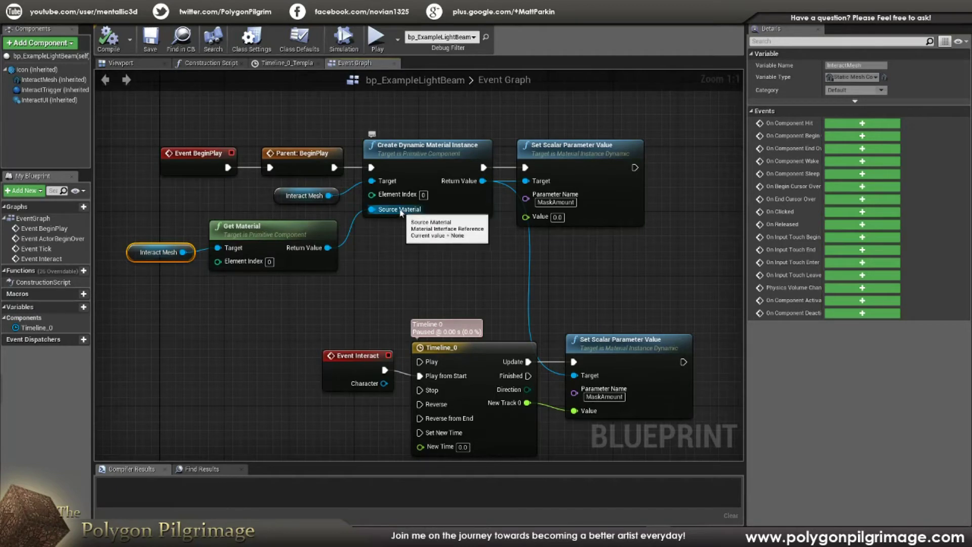
{"action": "left_click", "coordinate": [421, 152]}
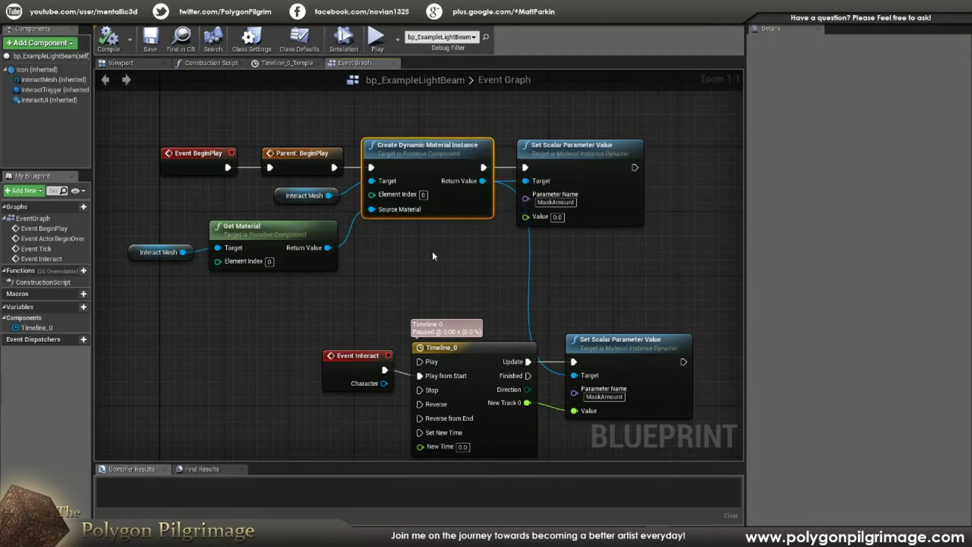
{"action": "left_click", "coordinate": [588, 168]}
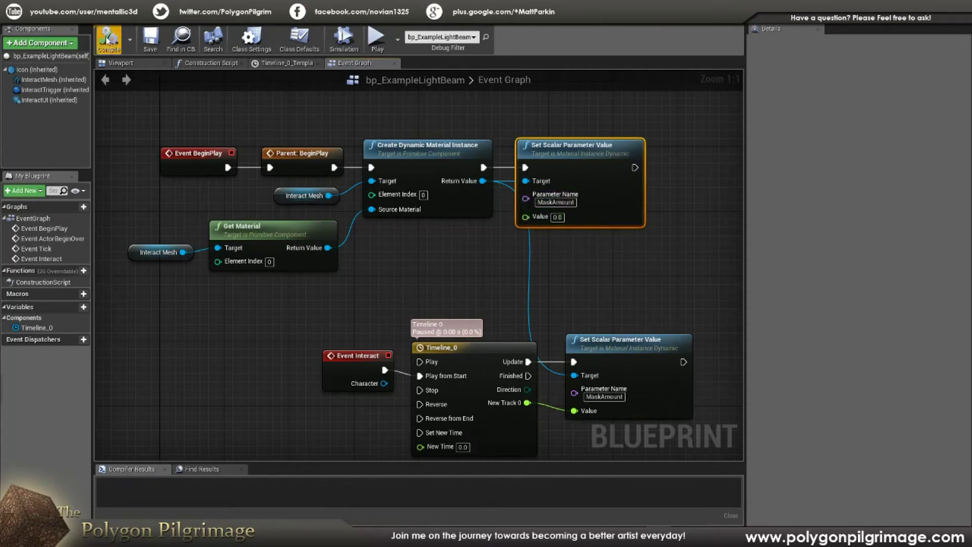
- Play the level, walk over the rocks to trigger and view the light beams, and end the play session
{"action": "left_click", "coordinate": [96, 10]}
{"action": "left_click", "coordinate": [383, 44]}
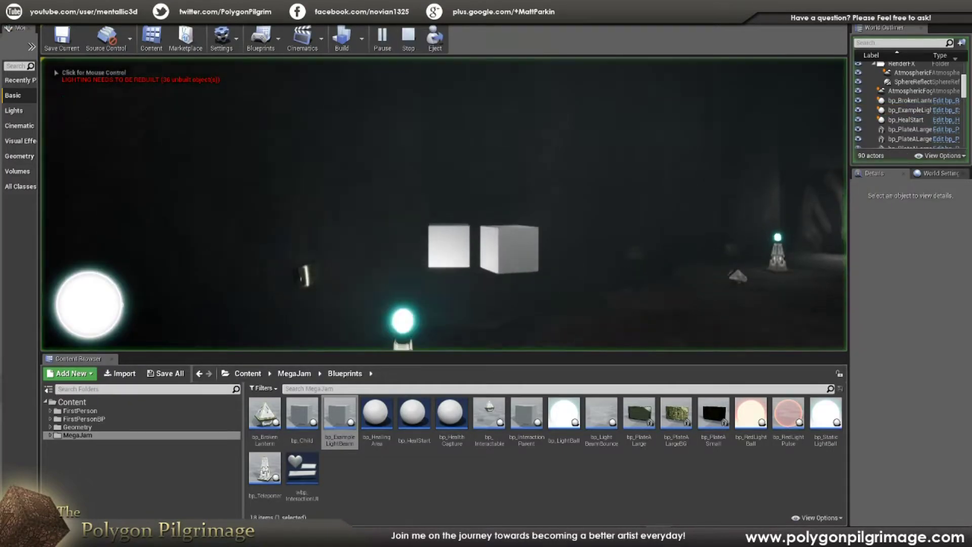
{"action": "left_click", "coordinate": [451, 142]}
{"action": "key", "text": "w"}
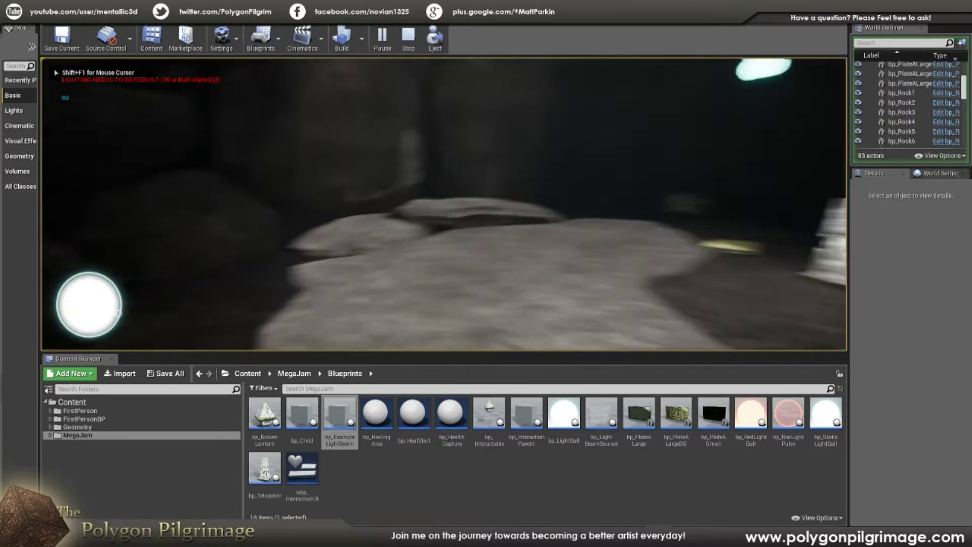
{"action": "key", "text": "w"}
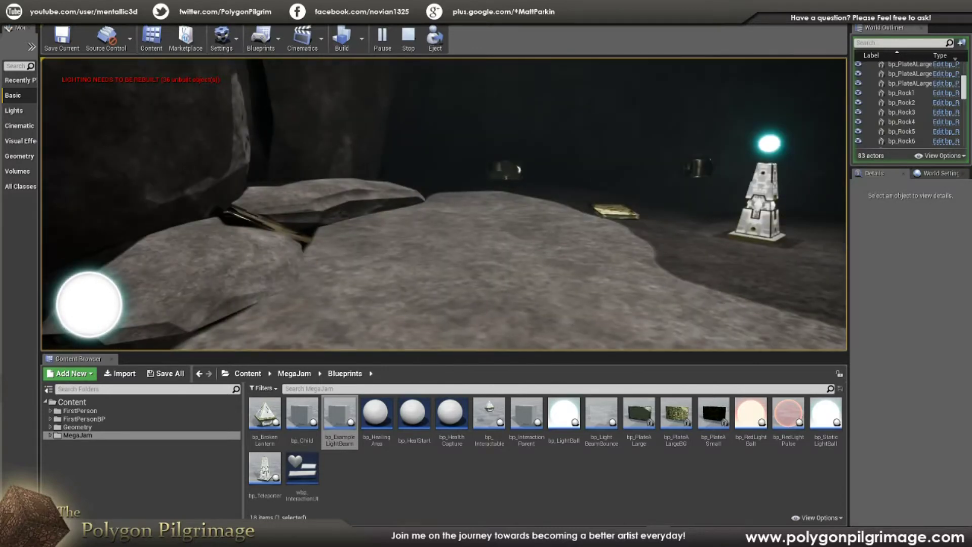
{"action": "key", "text": "w"}
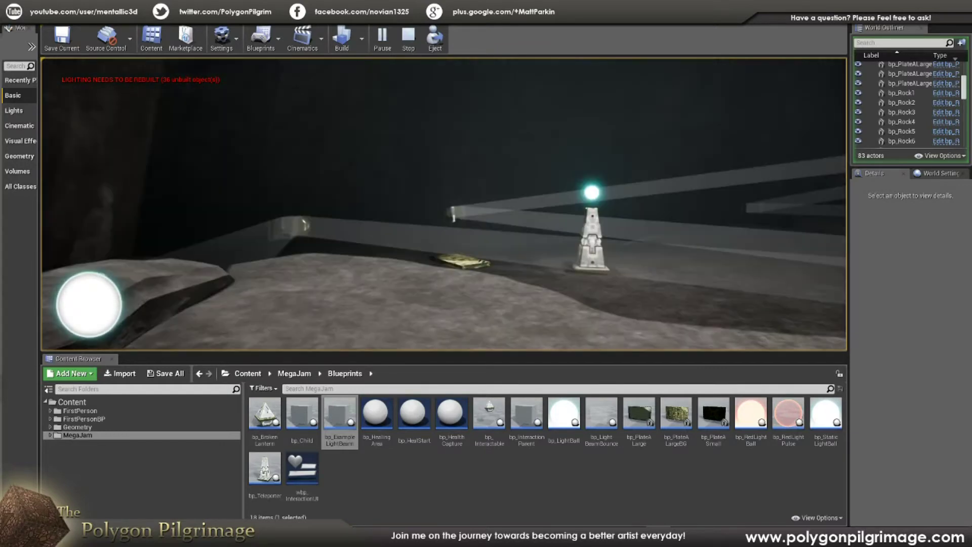
{"action": "key", "text": "Escape"}
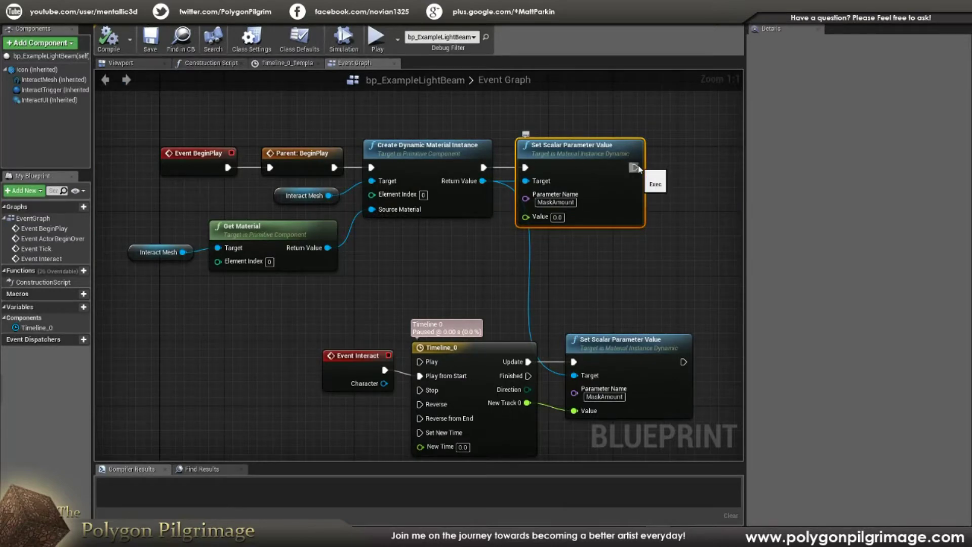
- Examine the Event Interact node and the Timeline_0 node it plays from start in the blueprint's Event Graph
{"action": "right_click_drag", "start_coordinate": [469, 276], "coordinate": [437, 237]}
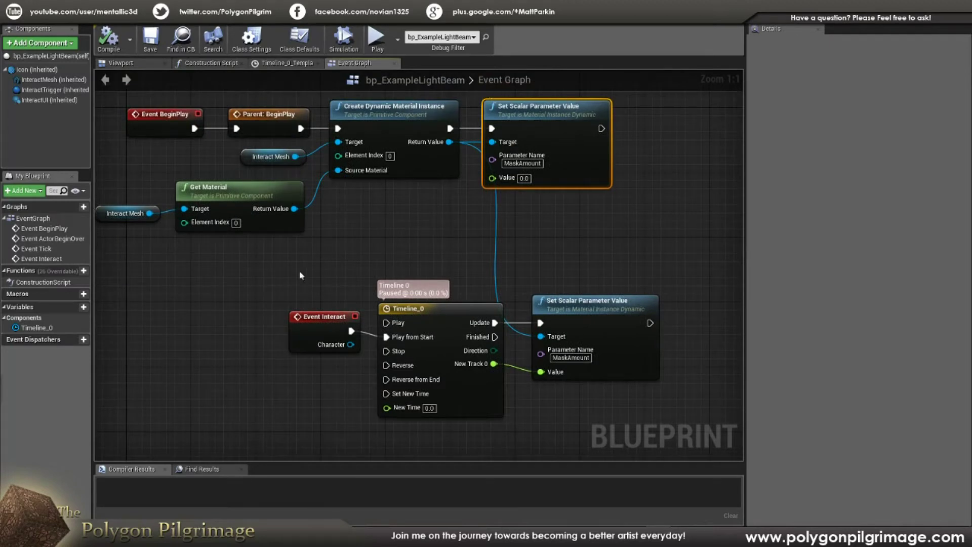
{"action": "left_click_drag", "start_coordinate": [283, 257], "coordinate": [640, 423]}
{"action": "left_click", "coordinate": [331, 314]}
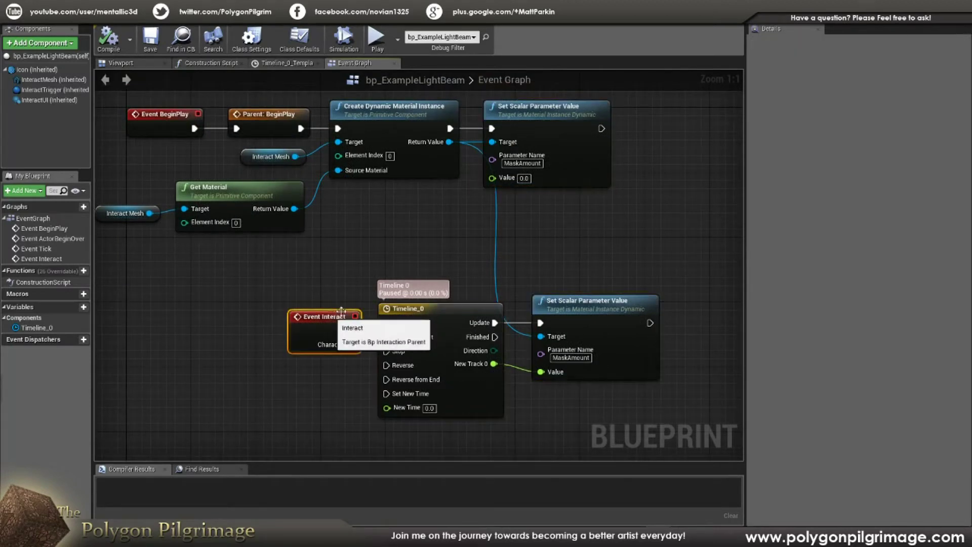
{"action": "left_click", "coordinate": [453, 290]}
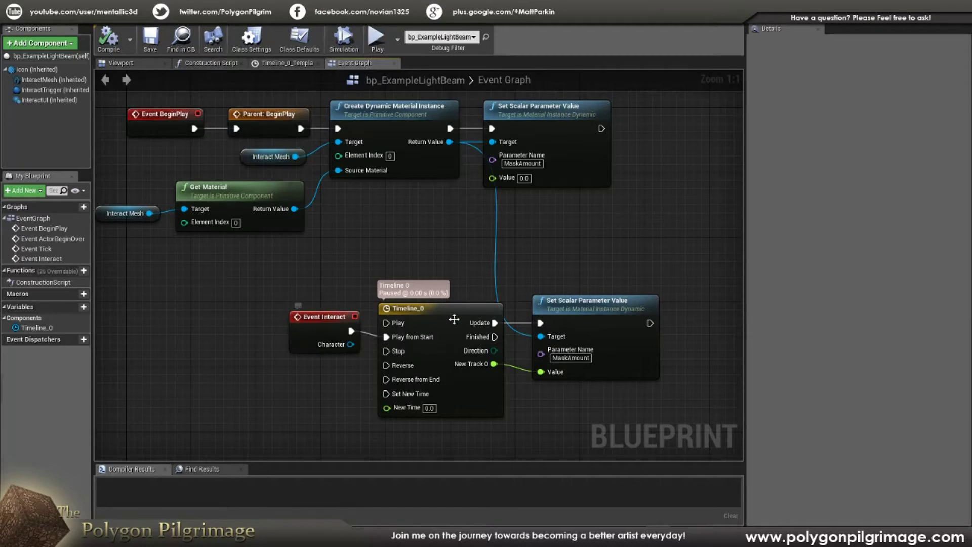
{"action": "left_click", "coordinate": [471, 344]}
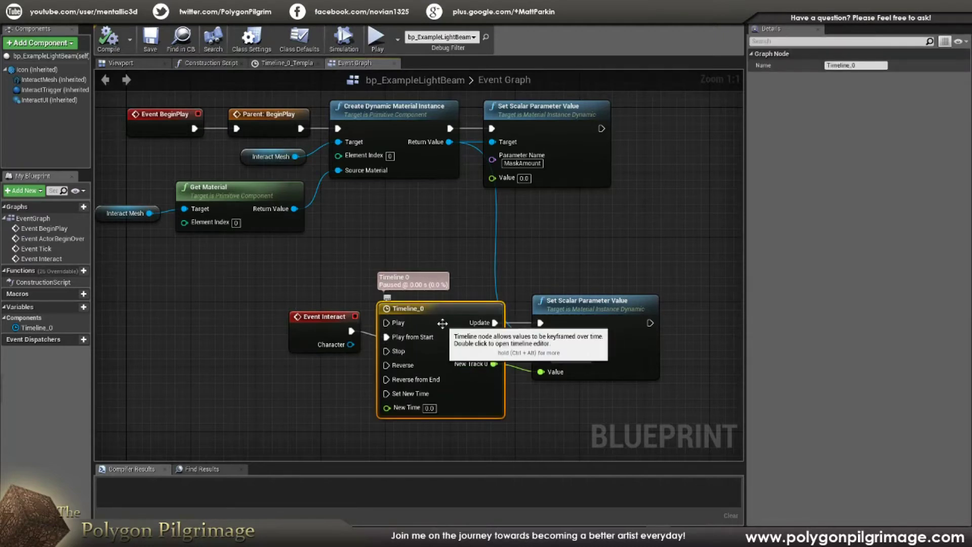
- Compare the two Set Scalar Parameter Value nodes that target MaskAmount on the BeginPlay and Interact chains
{"action": "left_click", "coordinate": [576, 339]}
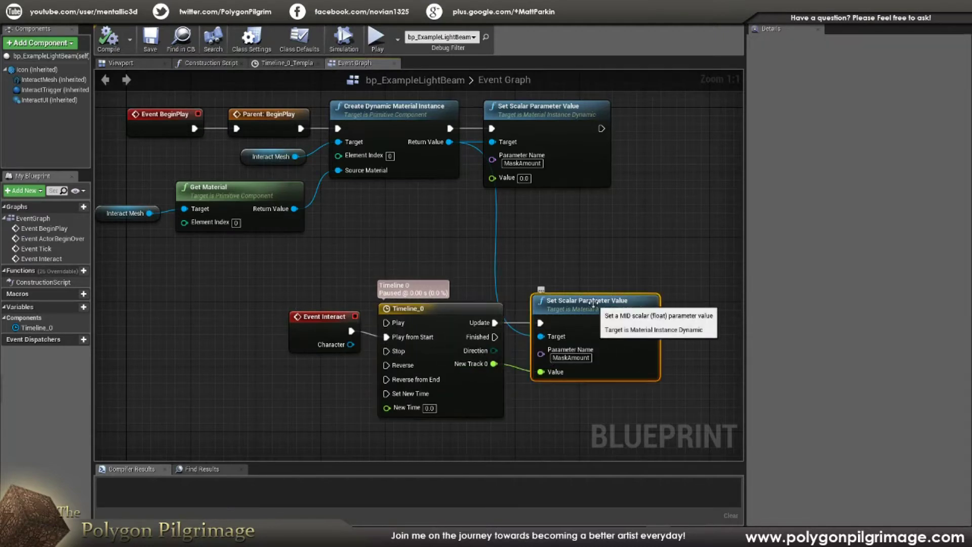
{"action": "left_click", "coordinate": [517, 109]}
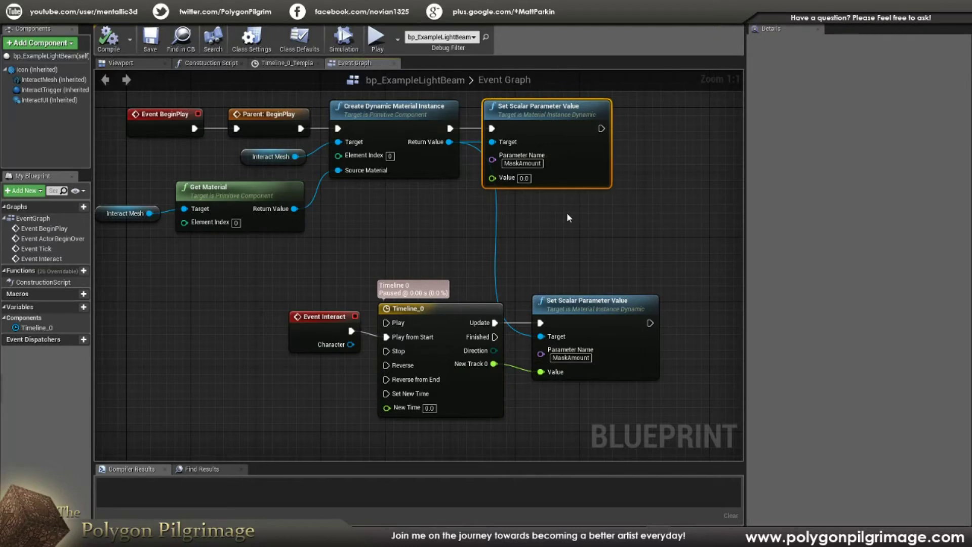
{"action": "left_click", "coordinate": [581, 298]}
{"action": "left_click", "coordinate": [573, 107]}
{"action": "left_click", "coordinate": [588, 300]}
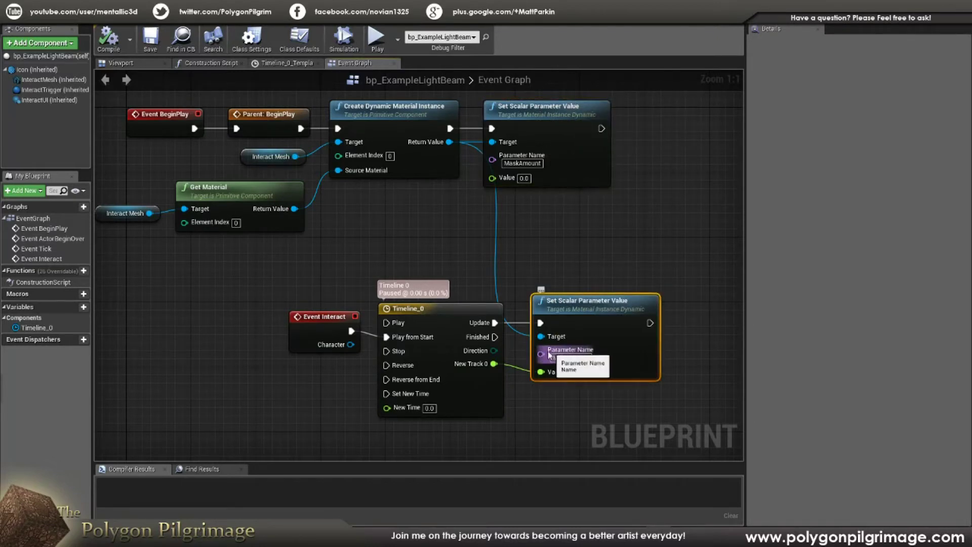
- Inspect Timeline_0's curve, its start and end keys, and the key interpolation options without changing them
{"action": "left_click", "coordinate": [438, 308]}
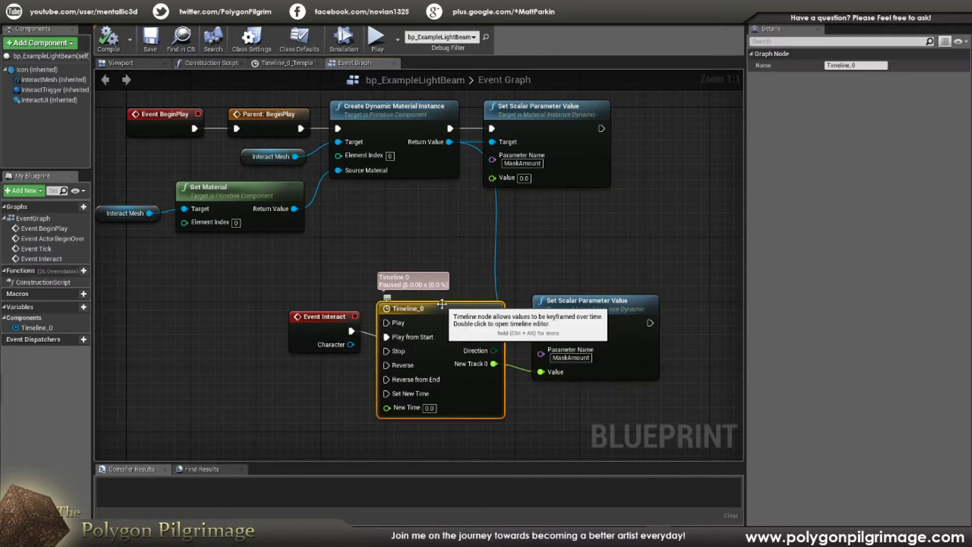
{"action": "left_click", "coordinate": [289, 63]}
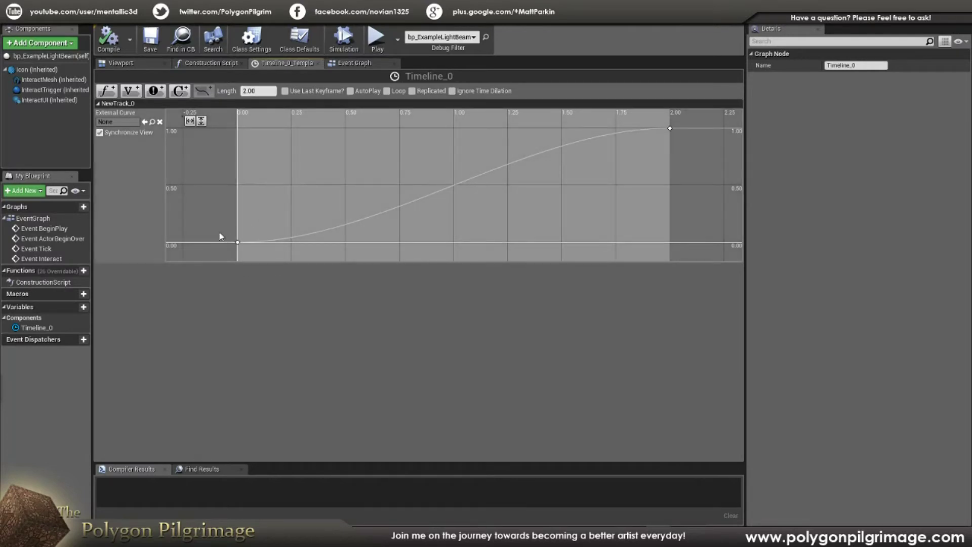
{"action": "left_click", "coordinate": [238, 242]}
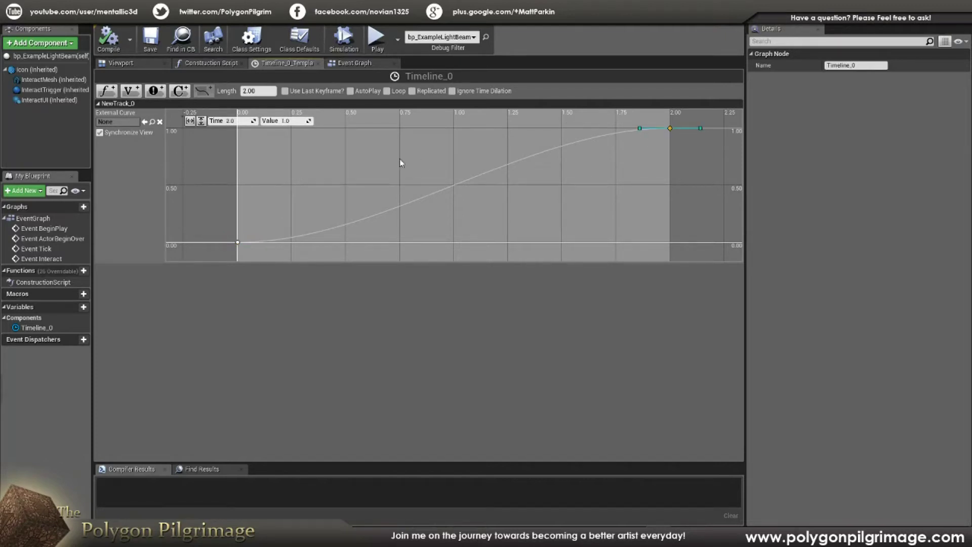
{"action": "scroll", "coordinate": [400, 153], "scroll_direction": "down", "scroll_amount": 1}
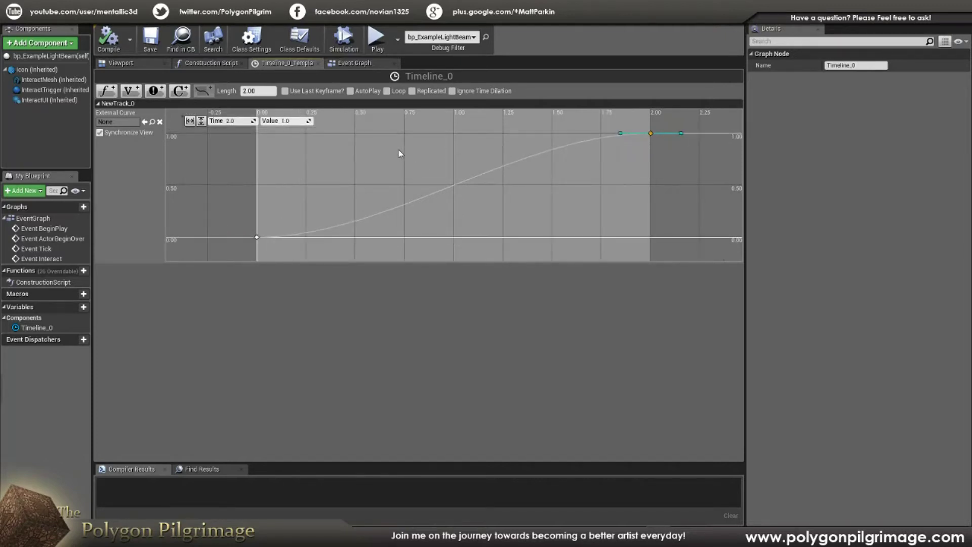
{"action": "left_click_drag", "start_coordinate": [232, 135], "coordinate": [658, 238]}
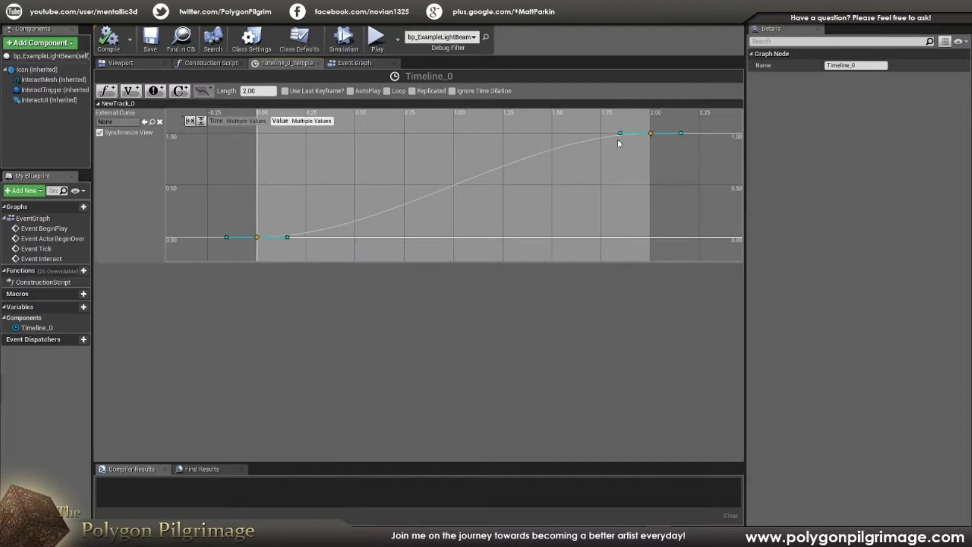
{"action": "right_click", "coordinate": [650, 133]}
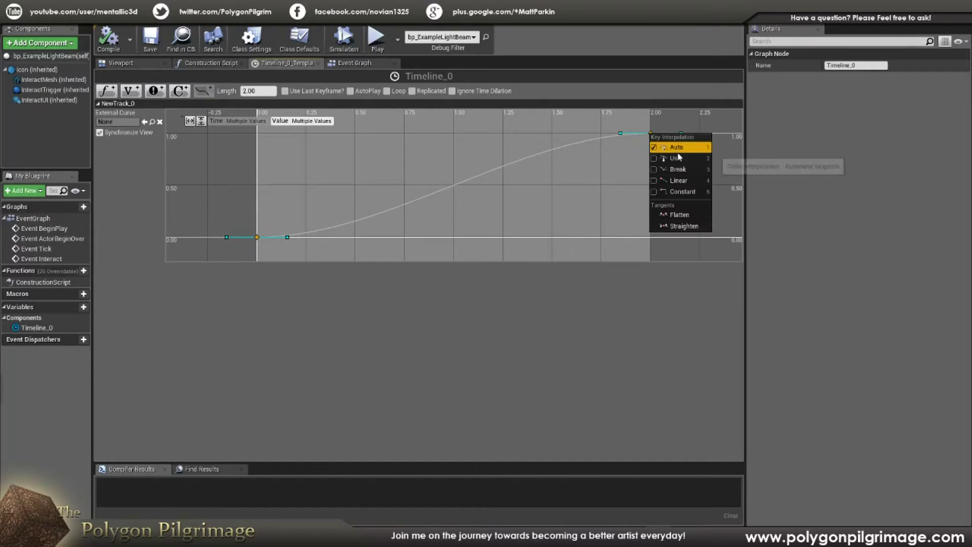
{"action": "left_click", "coordinate": [594, 172]}
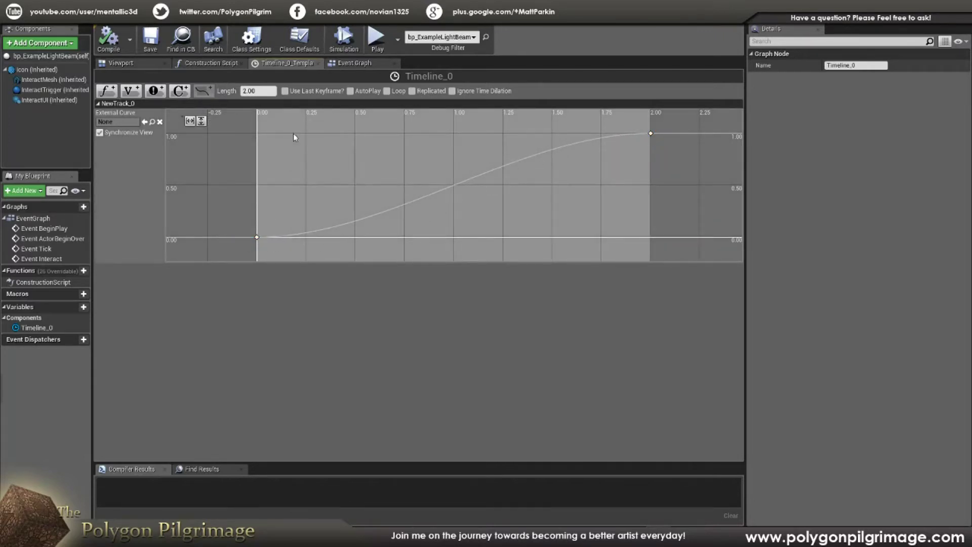
- Return to the Event Graph to check the Event Interact node, and look over the example light beam in the level
{"action": "left_click", "coordinate": [338, 64]}
{"action": "scroll", "coordinate": [435, 253], "scroll_direction": "down", "scroll_amount": 2}
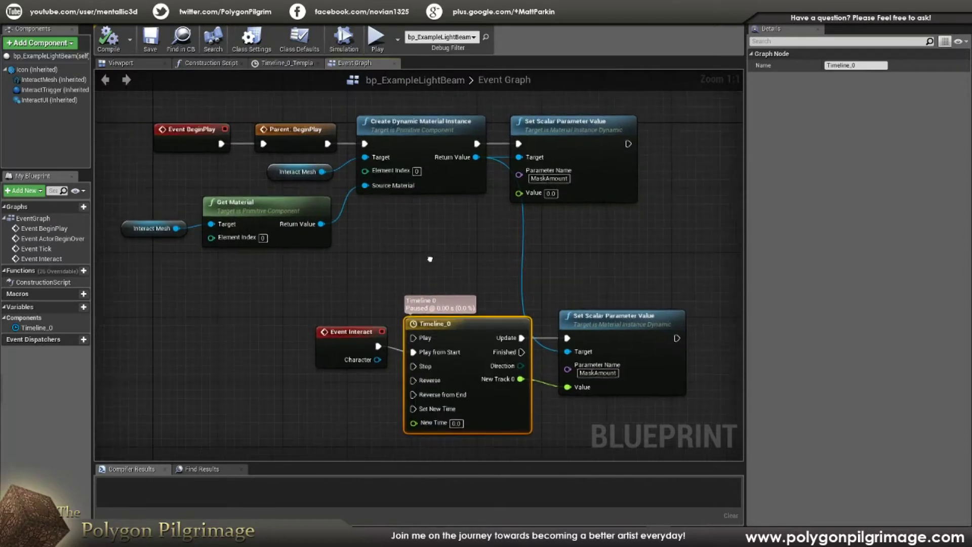
{"action": "scroll", "coordinate": [457, 258], "scroll_direction": "up", "scroll_amount": 1}
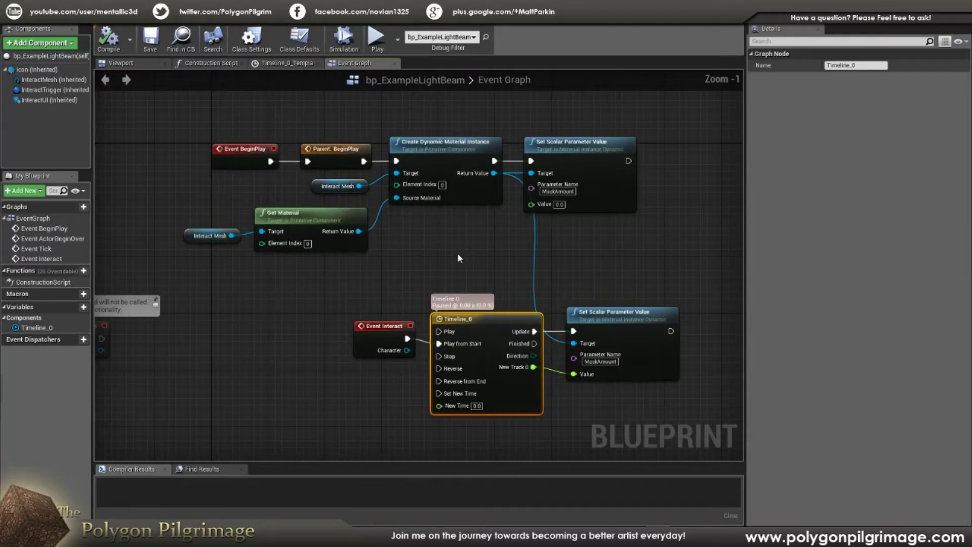
{"action": "left_click", "coordinate": [383, 332]}
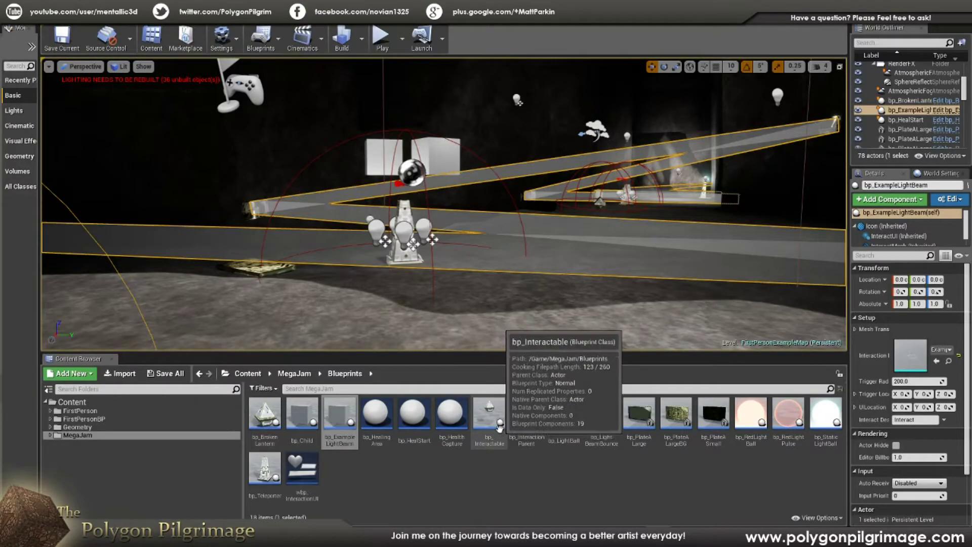
{"action": "key", "text": "f"}
{"action": "right_click_drag", "start_coordinate": [445, 204], "coordinate": [504, 187]}
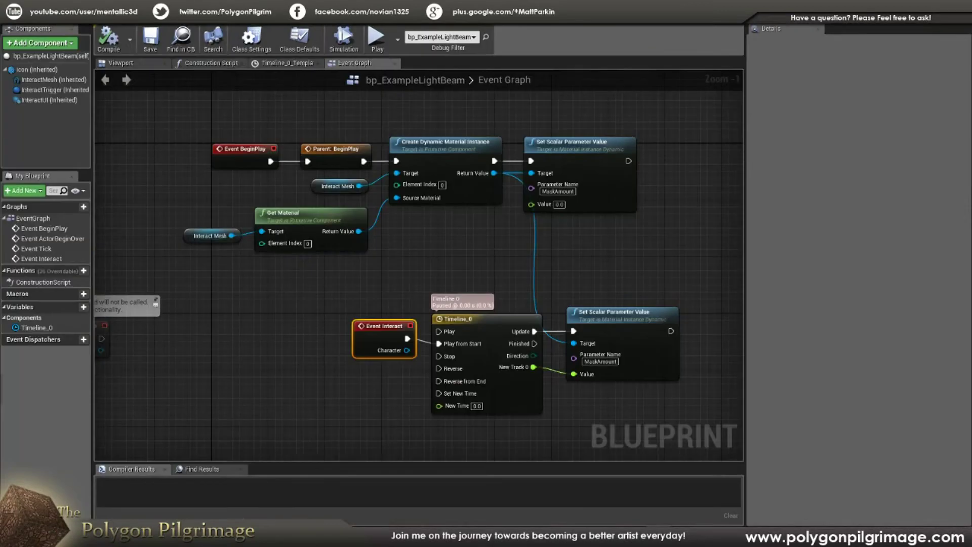
- Examine the Event Interact, Timeline_0 and Set Scalar Parameter Value chain, and view the light beams in the level
{"action": "left_click_drag", "start_coordinate": [464, 291], "coordinate": [722, 429]}
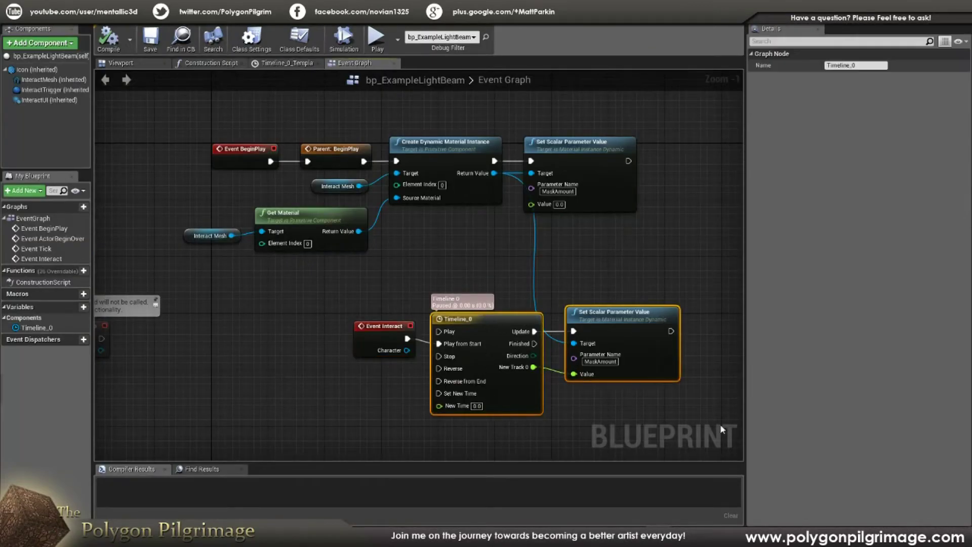
{"action": "left_click", "coordinate": [518, 270]}
{"action": "left_click_drag", "start_coordinate": [504, 272], "coordinate": [622, 391]}
{"action": "left_click", "coordinate": [500, 264]}
{"action": "left_click_drag", "start_coordinate": [500, 264], "coordinate": [671, 421]}
{"action": "left_click", "coordinate": [521, 263]}
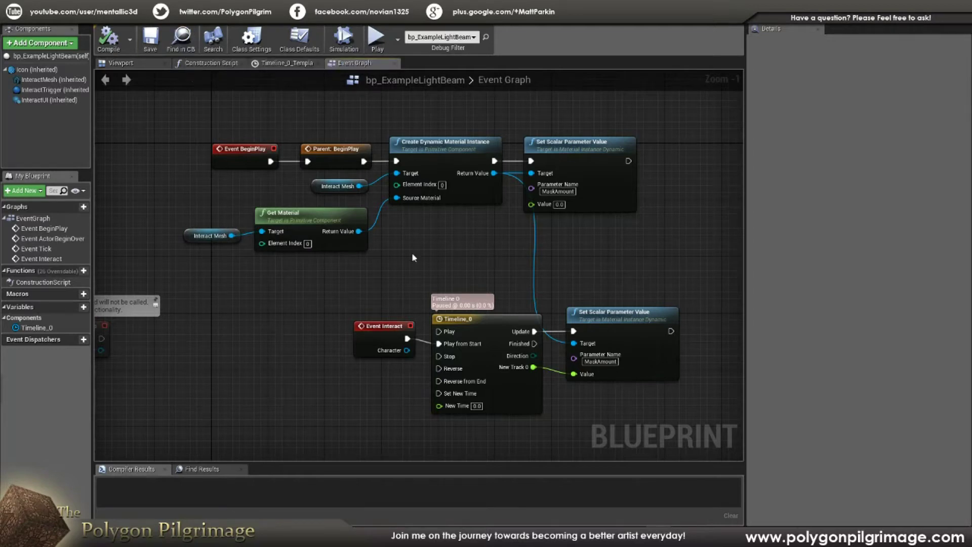
{"action": "left_click_drag", "start_coordinate": [382, 273], "coordinate": [684, 424]}
{"action": "left_click", "coordinate": [612, 274]}
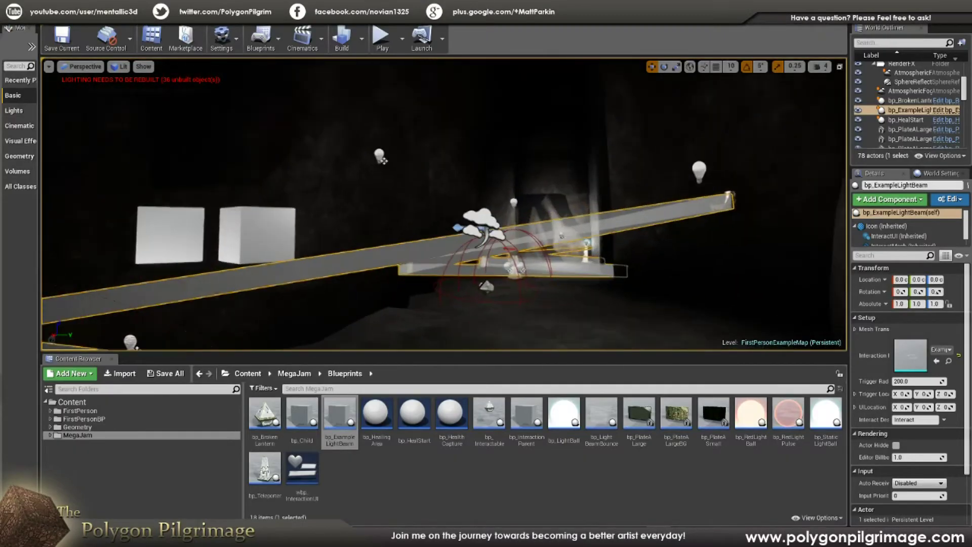
{"action": "mouse_move", "coordinate": [580, 247]}
{"action": "right_mouse_down"}
{"action": "mouse_move", "coordinate": [499, 258]}
{"action": "mouse_move", "coordinate": [580, 247]}
{"action": "right_mouse_up"}
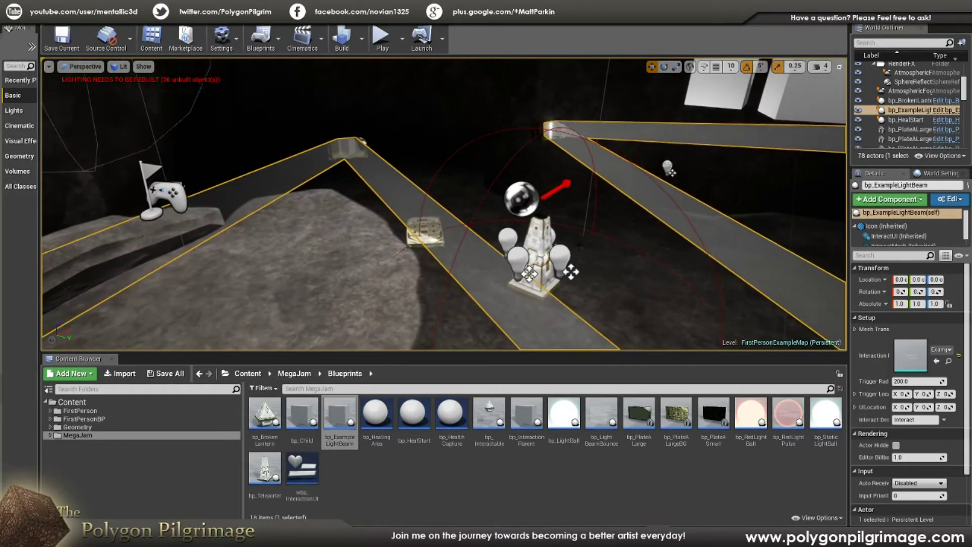
- Switch to Autodesk Maya and examine the cave model over its sketched layout from several angles
{"action": "mouse_move", "coordinate": [336, 536]}
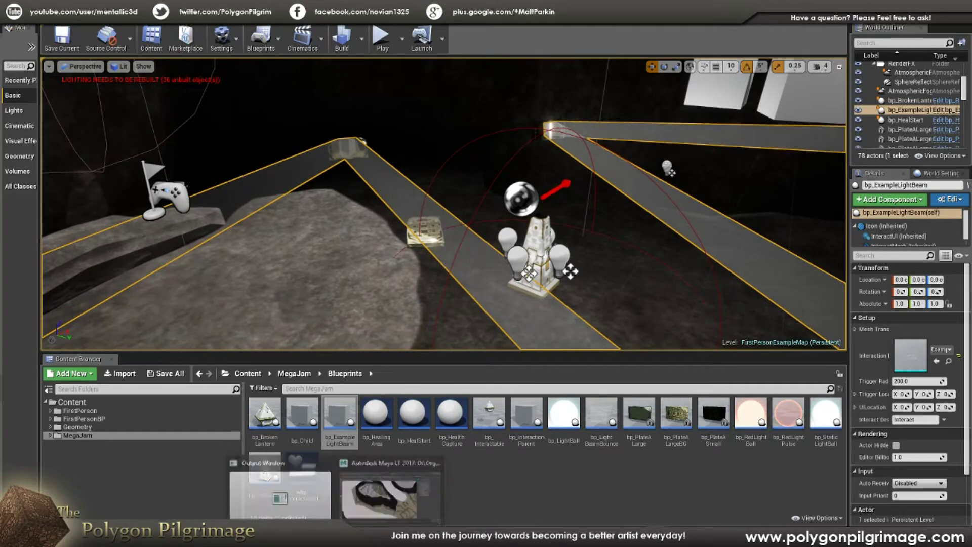
{"action": "left_click", "coordinate": [370, 497]}
{"action": "scroll", "coordinate": [462, 282], "scroll_direction": "down", "scroll_amount": 10}
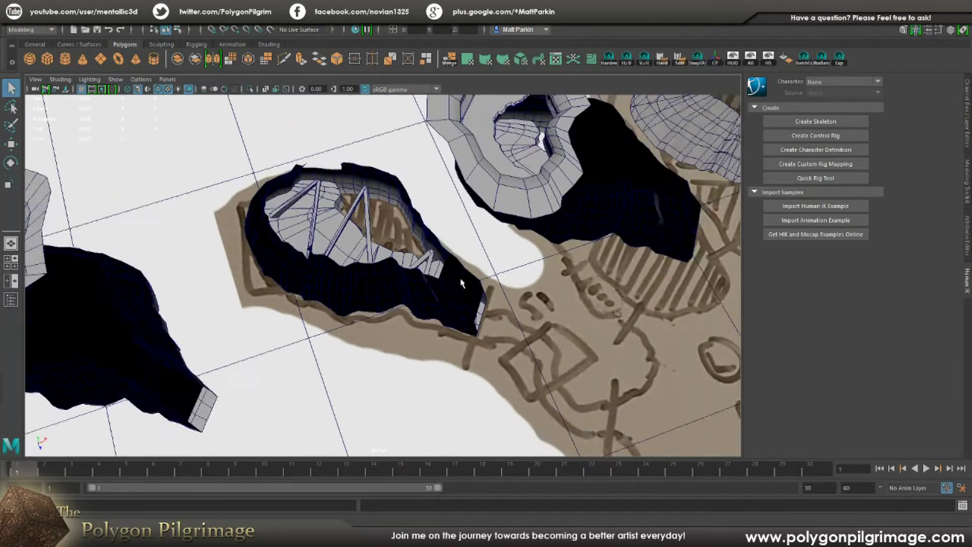
{"action": "left_click_drag", "start_coordinate": [460, 280], "coordinate": [557, 269], "text": "alt"}
{"action": "middle_click_drag", "start_coordinate": [556, 265], "coordinate": [456, 304], "text": "alt"}
{"action": "scroll", "coordinate": [456, 304], "scroll_direction": "down", "scroll_amount": 3}
{"action": "mouse_move", "coordinate": [377, 266]}
{"action": "left_mouse_down", "text": "alt"}
{"action": "mouse_move", "coordinate": [422, 267]}
{"action": "mouse_move", "coordinate": [394, 270]}
{"action": "left_mouse_up", "text": "alt"}
{"action": "left_click_drag", "start_coordinate": [484, 260], "coordinate": [303, 238], "text": "alt"}
{"action": "scroll", "coordinate": [299, 233], "scroll_direction": "up", "scroll_amount": 8}
{"action": "middle_click_drag", "start_coordinate": [298, 233], "coordinate": [425, 309], "text": "alt"}
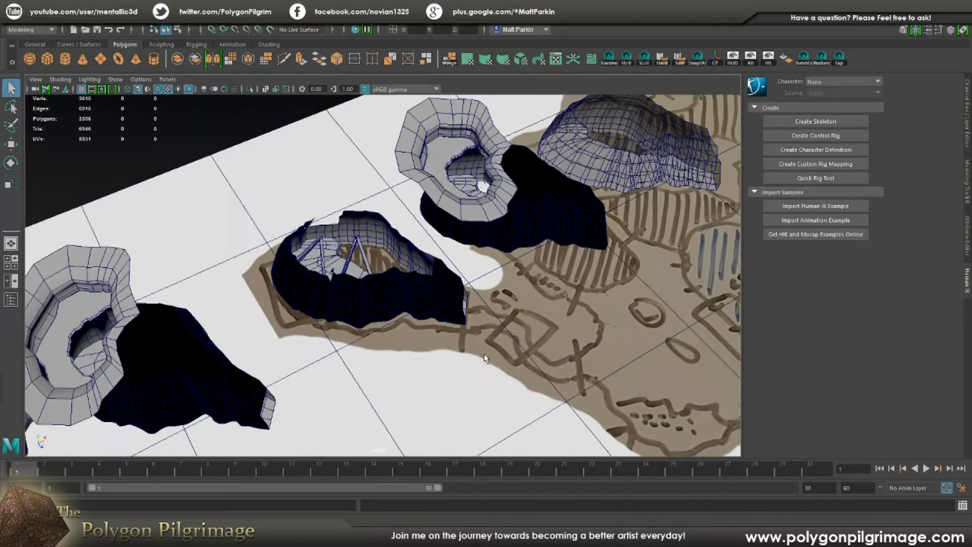
{"action": "left_click_drag", "start_coordinate": [414, 283], "coordinate": [371, 299], "text": "alt"}
{"action": "scroll", "coordinate": [370, 298], "scroll_direction": "up", "scroll_amount": 5}
{"action": "middle_click_drag", "start_coordinate": [357, 179], "coordinate": [264, 238], "text": "alt"}
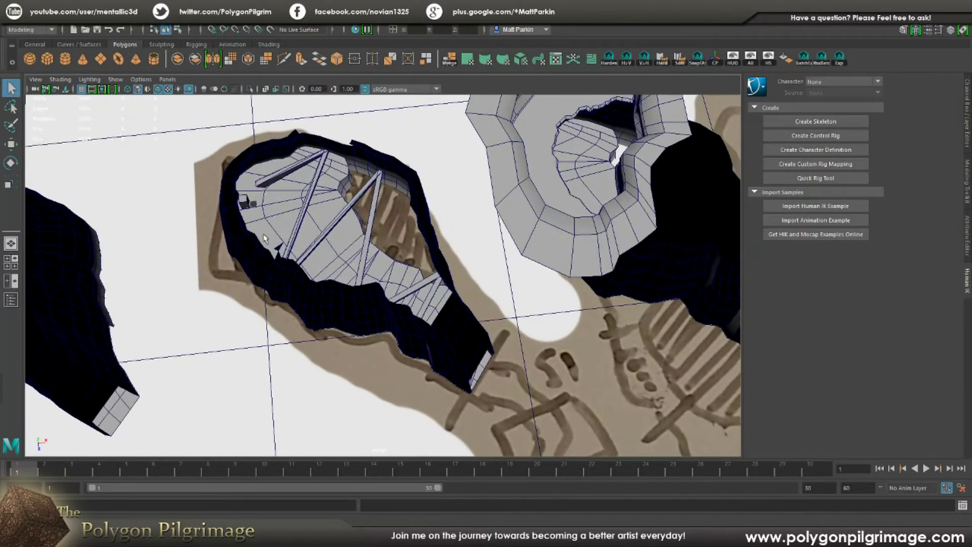
- Survey the cave pieces standing on the sketched layout, selecting several of the separate pieces in turn
{"action": "key", "text": "f"}
{"action": "left_click_drag", "start_coordinate": [390, 271], "coordinate": [426, 254], "text": "alt"}
{"action": "scroll", "coordinate": [316, 242], "scroll_direction": "down", "scroll_amount": 8}
{"action": "scroll", "coordinate": [324, 258], "scroll_direction": "down", "scroll_amount": 7}
{"action": "scroll", "coordinate": [486, 290], "scroll_direction": "down", "scroll_amount": 2}
{"action": "scroll", "coordinate": [420, 243], "scroll_direction": "down", "scroll_amount": 8}
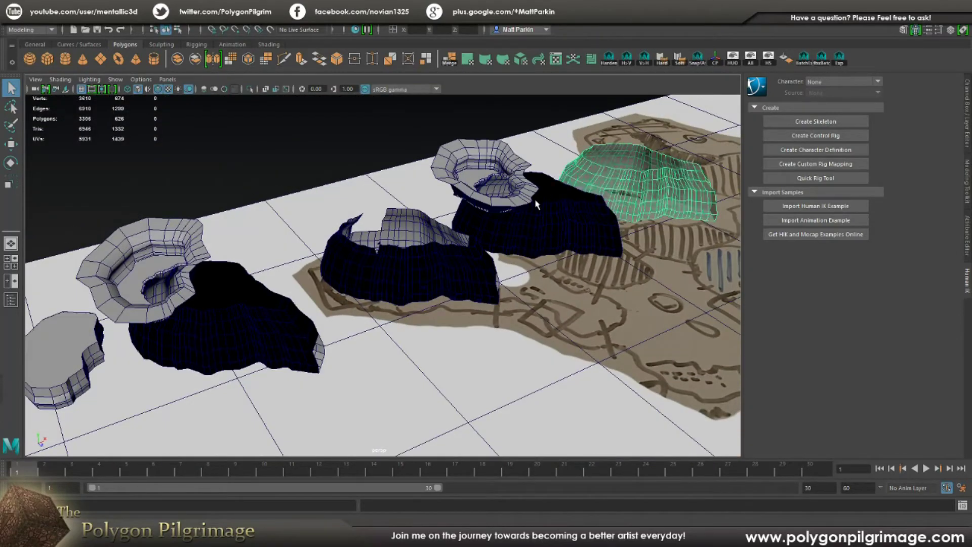
{"action": "left_click", "coordinate": [537, 204]}
{"action": "left_click", "coordinate": [411, 253]}
{"action": "left_click", "coordinate": [193, 288]}
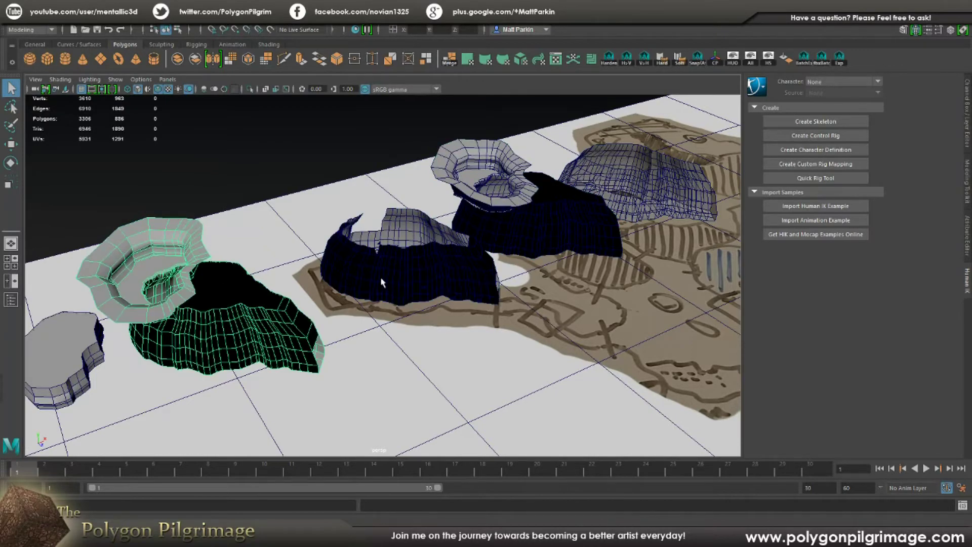
- Select the middle cave chamber and examine the zigzag beam inside it from above
{"action": "left_click_drag", "start_coordinate": [401, 278], "coordinate": [370, 313], "text": "alt"}
{"action": "left_click", "coordinate": [392, 306]}
{"action": "scroll", "coordinate": [390, 281], "scroll_direction": "up", "scroll_amount": 7}
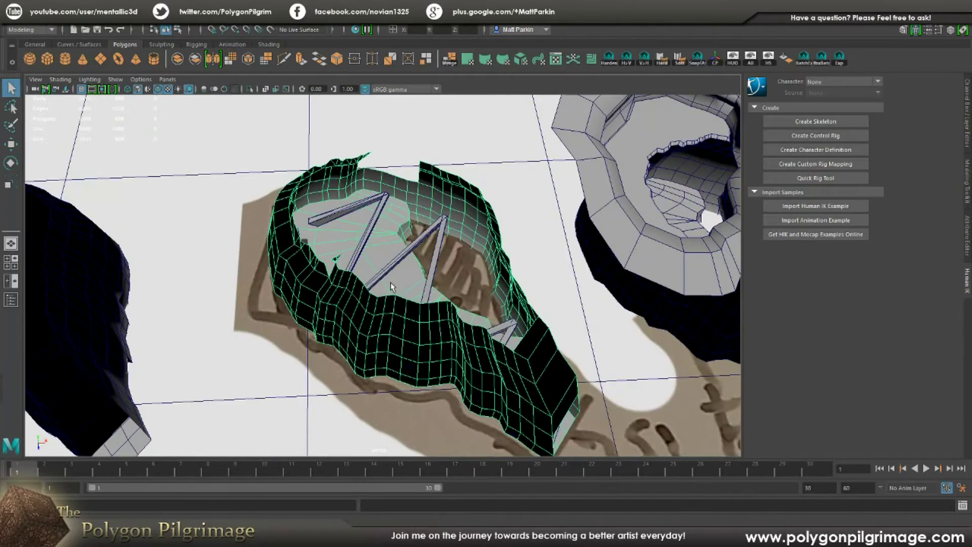
{"action": "left_click_drag", "start_coordinate": [391, 281], "coordinate": [442, 301], "text": "alt"}
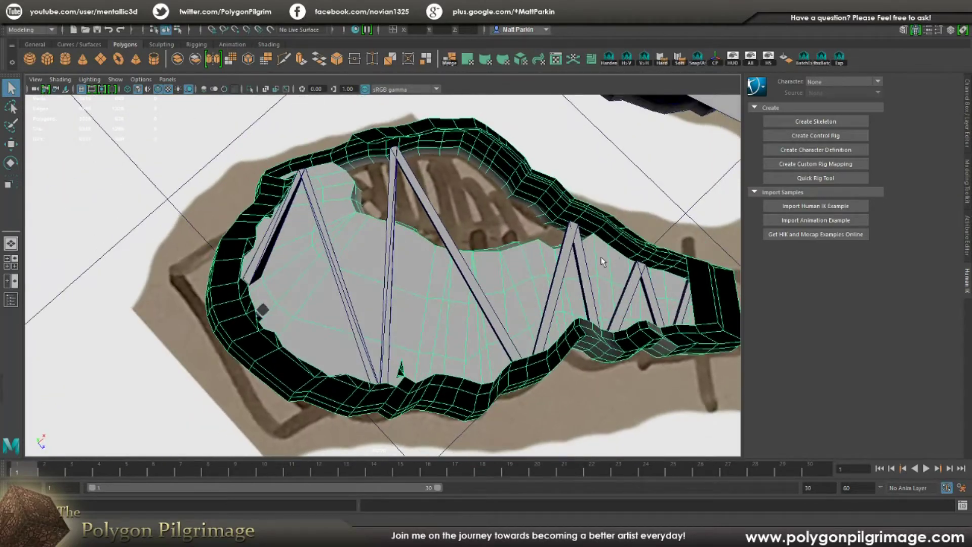
{"action": "left_click_drag", "start_coordinate": [407, 248], "coordinate": [408, 161], "text": "alt"}
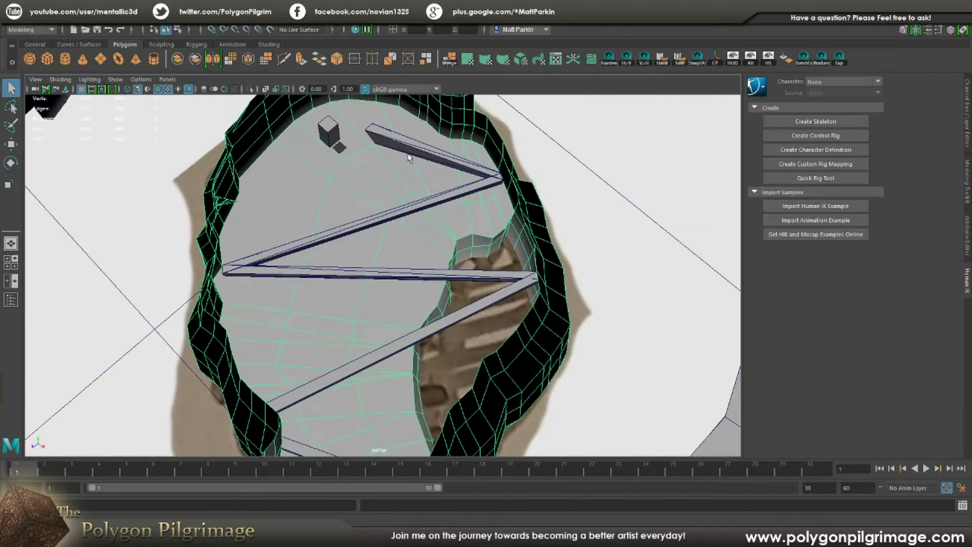
- Select the zigzag light beam inside the cave chamber and examine its segments and bends from several angles
{"action": "left_click", "coordinate": [407, 147]}
{"action": "scroll", "coordinate": [387, 198], "scroll_direction": "down", "scroll_amount": 5}
{"action": "left_click_drag", "start_coordinate": [370, 249], "coordinate": [399, 244], "text": "alt"}
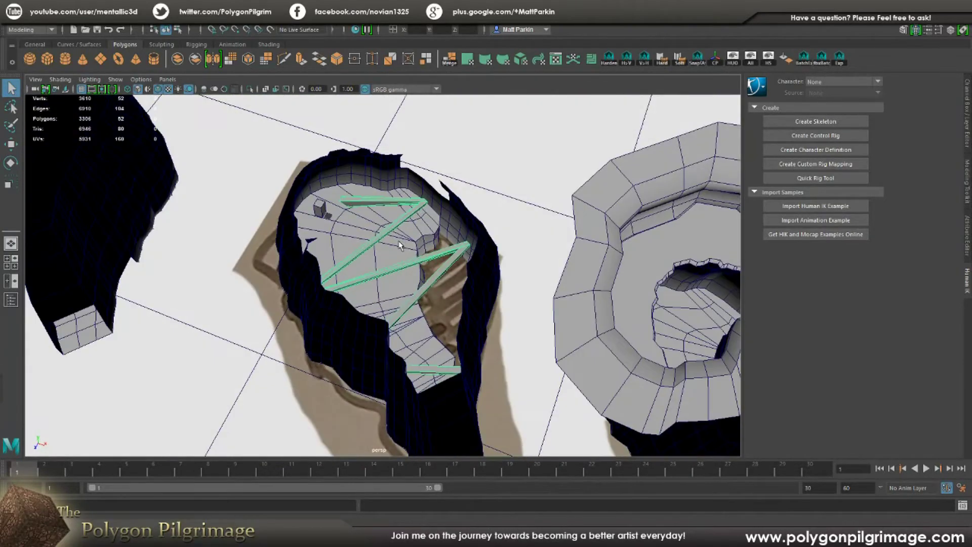
{"action": "scroll", "coordinate": [378, 191], "scroll_direction": "up", "scroll_amount": 5}
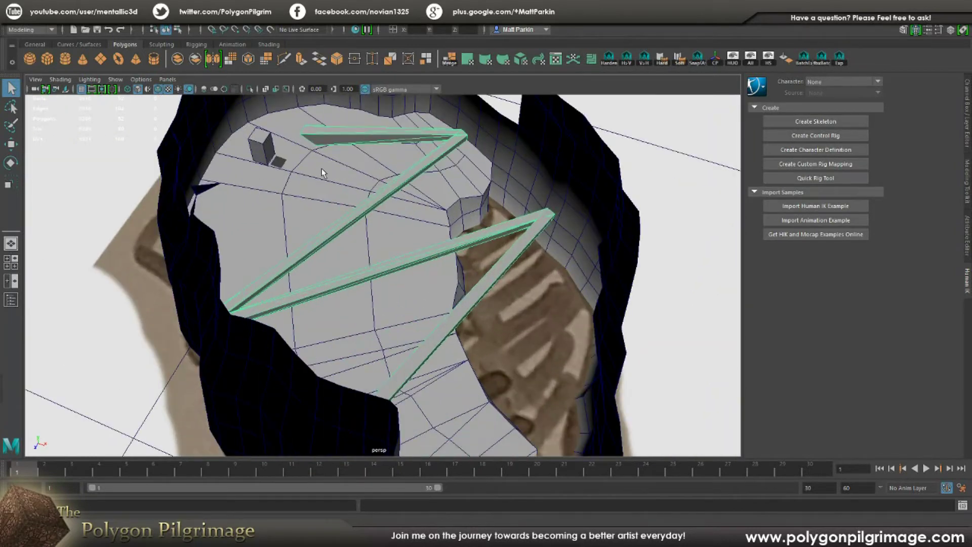
{"action": "left_click_drag", "start_coordinate": [321, 168], "coordinate": [326, 198], "text": "alt"}
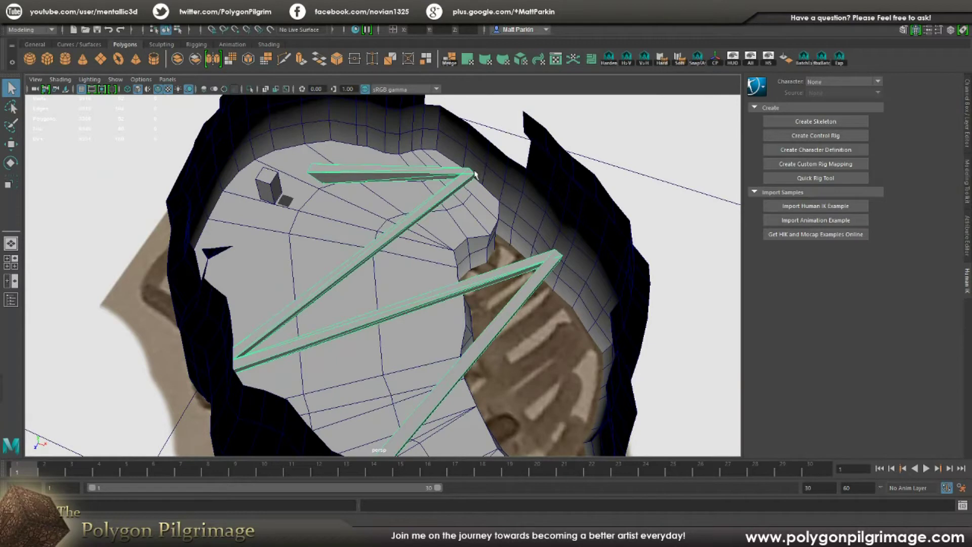
{"action": "left_click_drag", "start_coordinate": [362, 271], "coordinate": [227, 269], "text": "alt"}
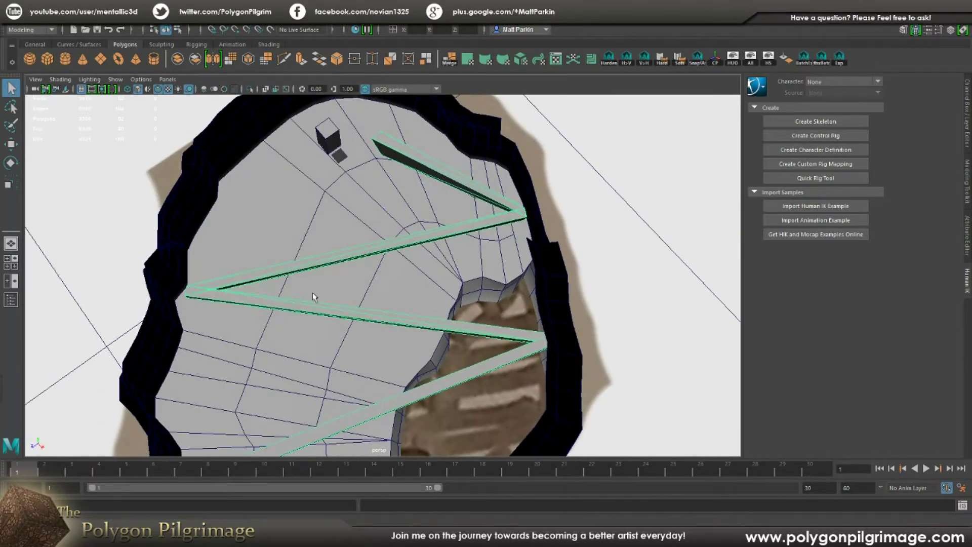
{"action": "right_click_drag", "start_coordinate": [532, 327], "coordinate": [445, 278], "text": "alt"}
{"action": "left_click_drag", "start_coordinate": [445, 278], "coordinate": [513, 164], "text": "alt"}
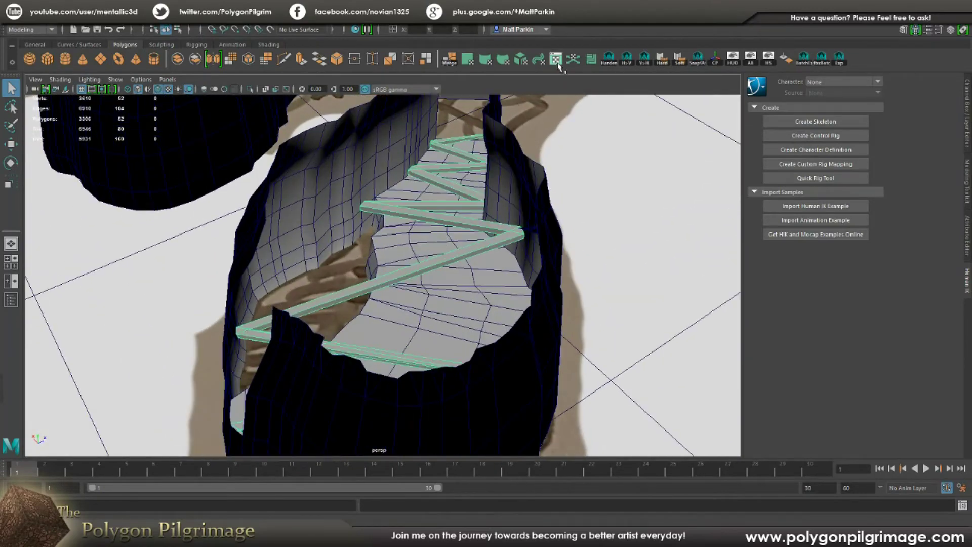
- Open the UV Editor on the beam, fit its whole UV layout, and place the narrowed window beside the cave model
{"action": "key", "text": "alt+u"}
{"action": "scroll", "coordinate": [343, 263], "scroll_direction": "down", "scroll_amount": 7}
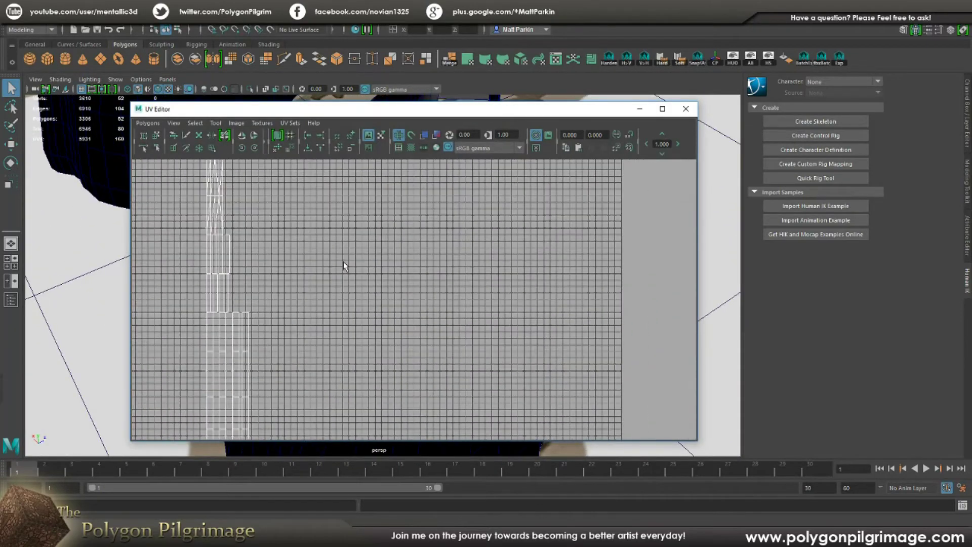
{"action": "scroll", "coordinate": [342, 262], "scroll_direction": "down", "scroll_amount": 3}
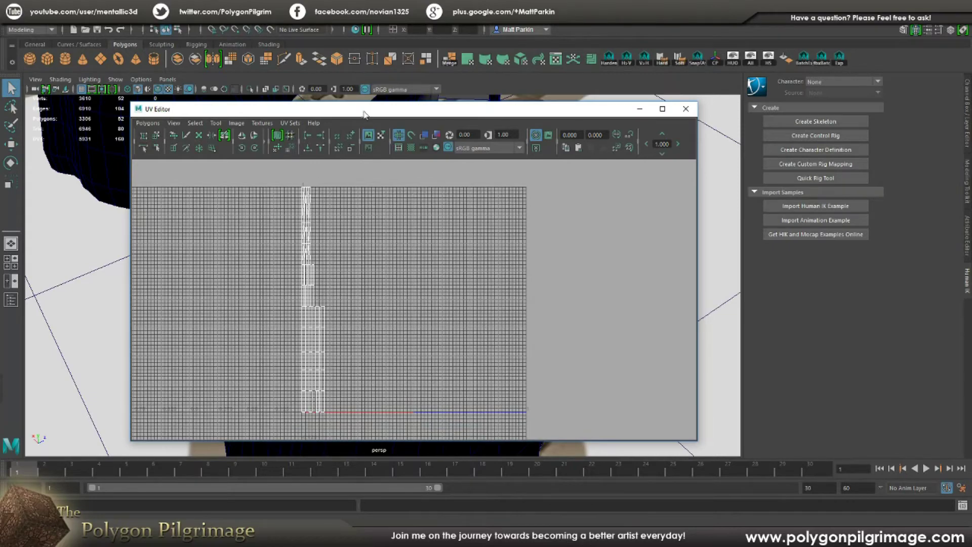
{"action": "left_click_drag", "start_coordinate": [364, 112], "coordinate": [560, 97]}
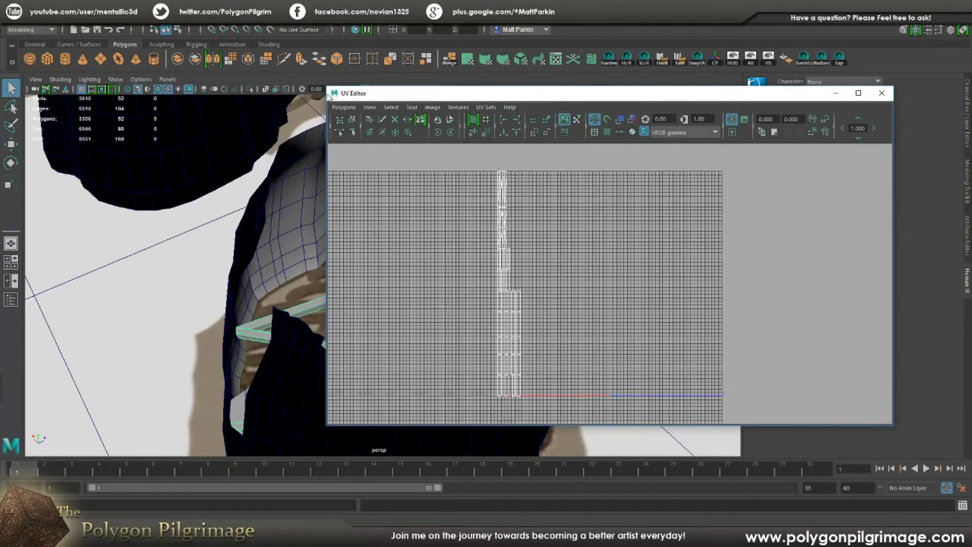
{"action": "left_click_drag", "start_coordinate": [324, 93], "coordinate": [600, 93]}
- Select faces along the beam's UV strip in turn to match them with the beam segments in the cave
{"action": "left_click_drag", "start_coordinate": [430, 234], "coordinate": [346, 285], "text": "alt"}
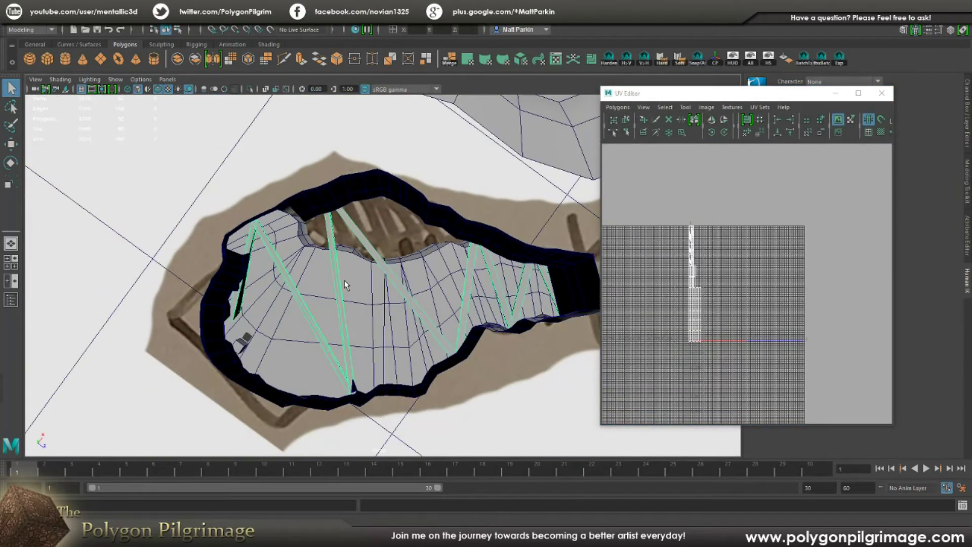
{"action": "middle_click_drag", "start_coordinate": [356, 285], "coordinate": [260, 264], "text": "alt"}
{"action": "scroll", "coordinate": [292, 267], "scroll_direction": "up", "scroll_amount": 4}
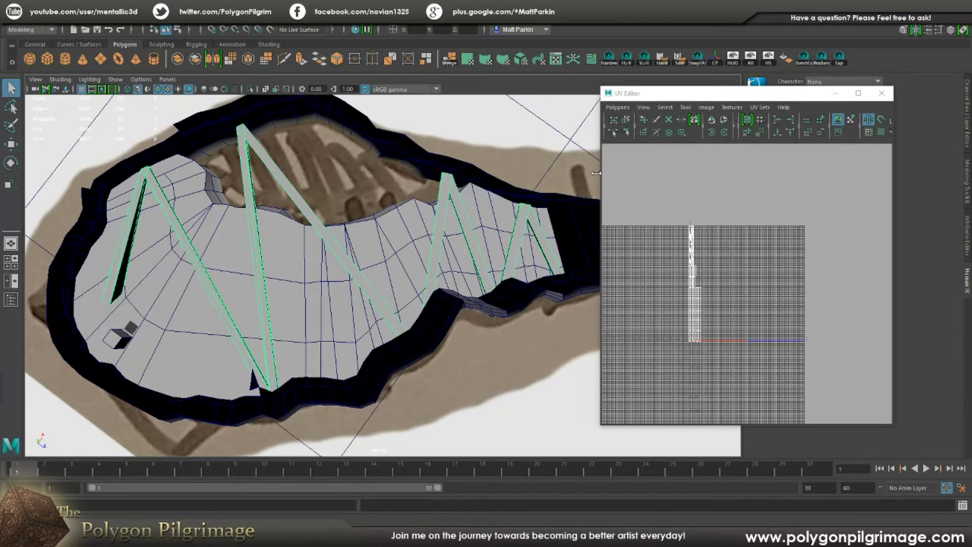
{"action": "scroll", "coordinate": [727, 346], "scroll_direction": "up", "scroll_amount": 4}
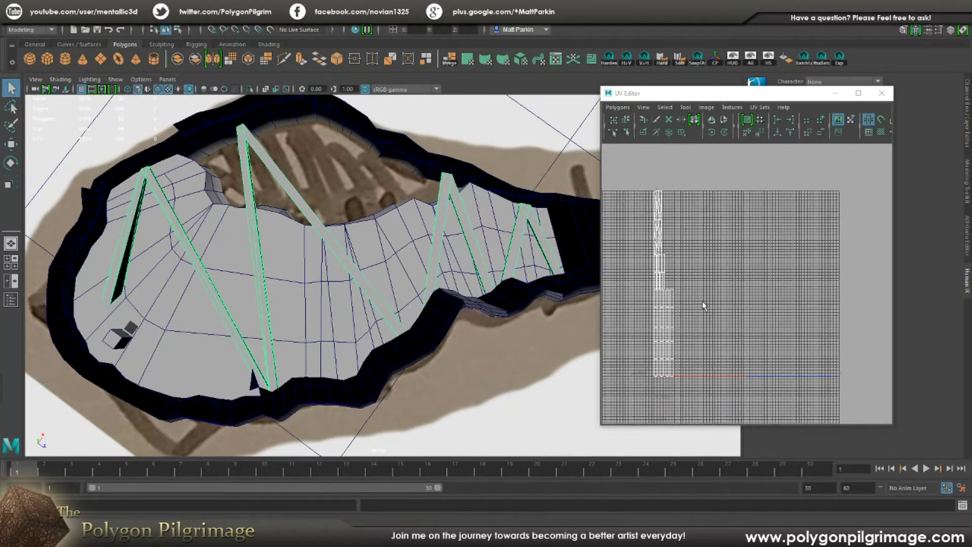
{"action": "middle_click_drag", "start_coordinate": [702, 302], "coordinate": [717, 303], "text": "alt"}
{"action": "right_click", "coordinate": [725, 234]}
{"action": "left_click", "coordinate": [724, 262]}
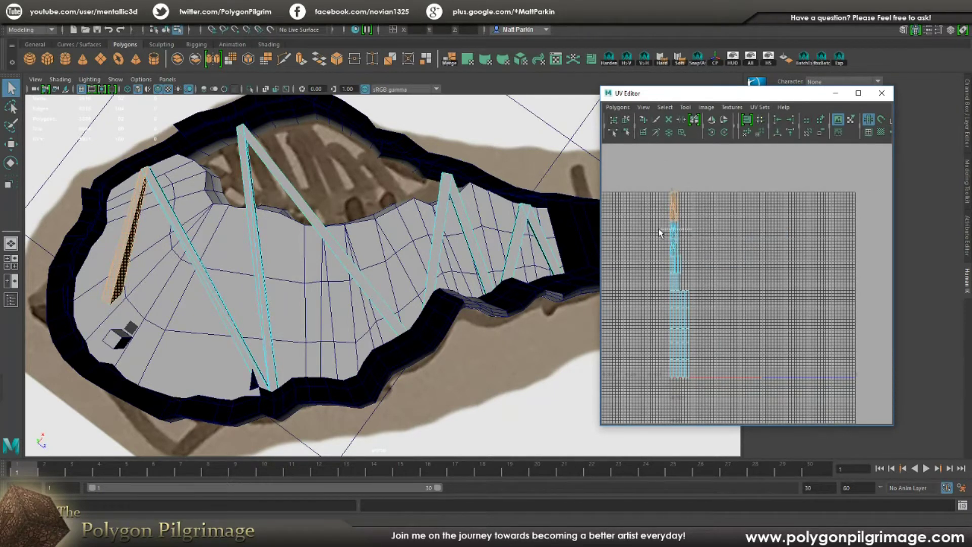
{"action": "left_click", "coordinate": [672, 230]}
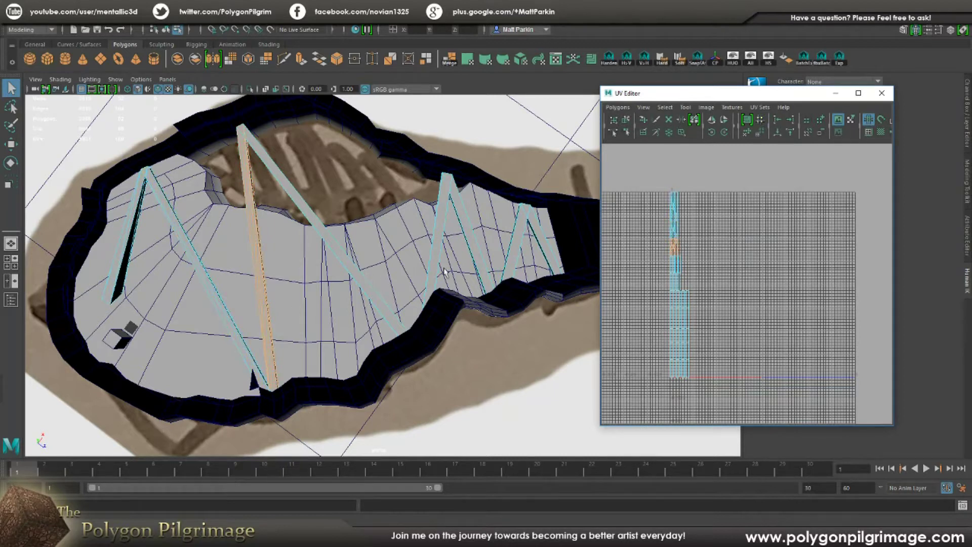
{"action": "left_click", "coordinate": [692, 279]}
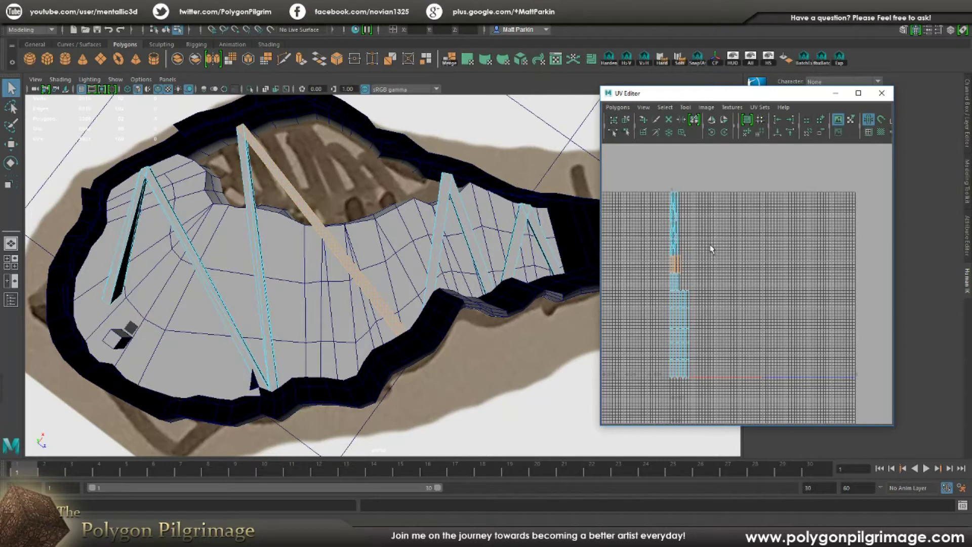
- Switch to UV selection and check individual UV rows in the strip's middle against the beam's bends
{"action": "right_click_drag", "start_coordinate": [671, 226], "coordinate": [724, 229], "text": "alt"}
{"action": "right_click_drag", "start_coordinate": [724, 229], "coordinate": [755, 233]}
{"action": "scroll", "coordinate": [651, 238], "scroll_direction": "down", "scroll_amount": 2}
{"action": "scroll", "coordinate": [648, 221], "scroll_direction": "up", "scroll_amount": 3}
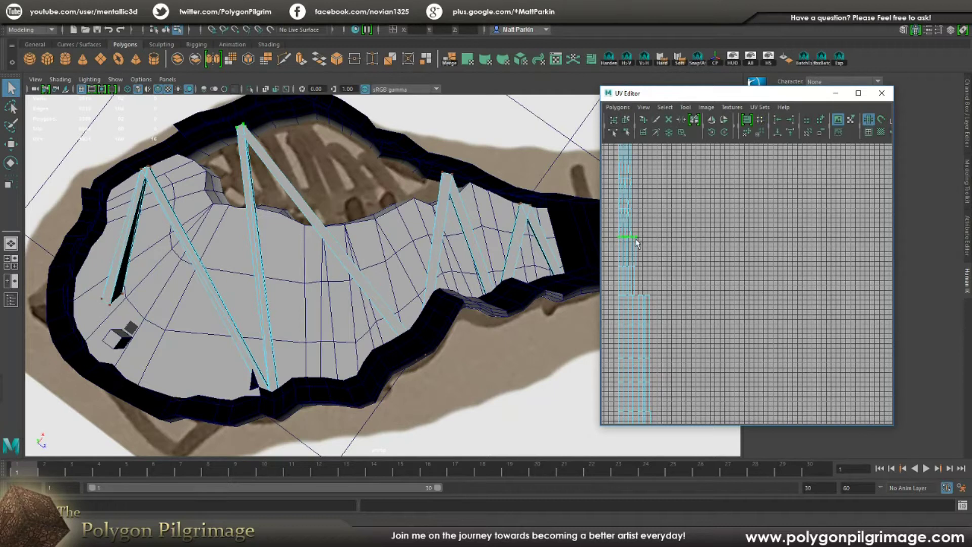
{"action": "left_click_drag", "start_coordinate": [663, 260], "coordinate": [609, 269]}
{"action": "left_click", "coordinate": [630, 237]}
{"action": "left_click", "coordinate": [628, 265]}
{"action": "left_click", "coordinate": [703, 283]}
{"action": "scroll", "coordinate": [703, 283], "scroll_direction": "down", "scroll_amount": 2}
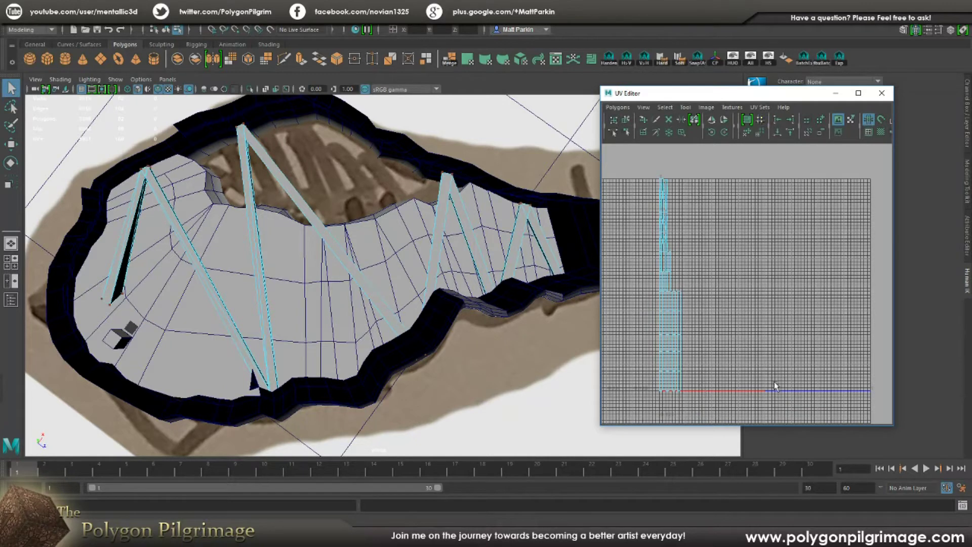
- Examine the beam's vertical UV strip from its upper end down through the stepped middle section
{"action": "scroll", "coordinate": [660, 194], "scroll_direction": "up", "scroll_amount": 3}
{"action": "middle_click_drag", "start_coordinate": [660, 195], "coordinate": [738, 266], "text": "alt"}
{"action": "scroll", "coordinate": [721, 260], "scroll_direction": "down", "scroll_amount": 4}
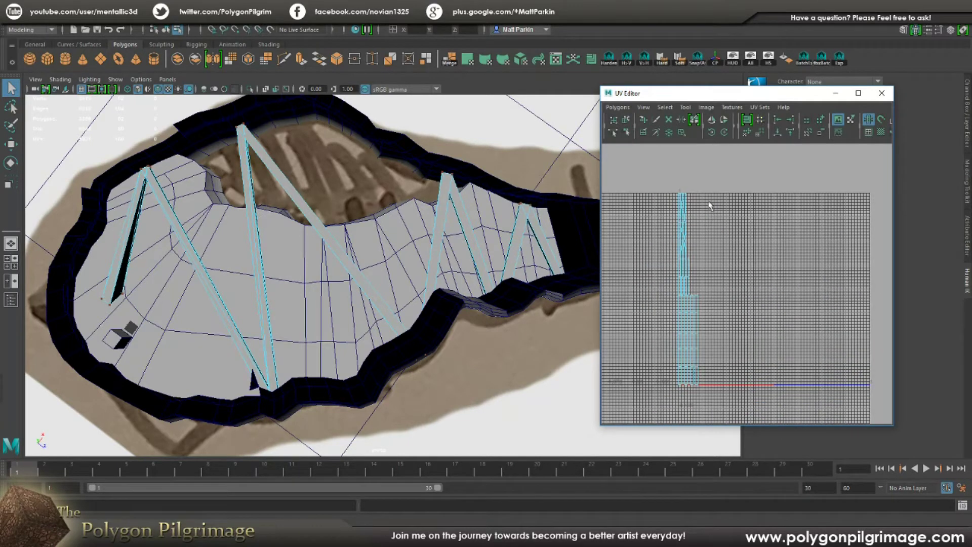
{"action": "scroll", "coordinate": [685, 291], "scroll_direction": "up", "scroll_amount": 5}
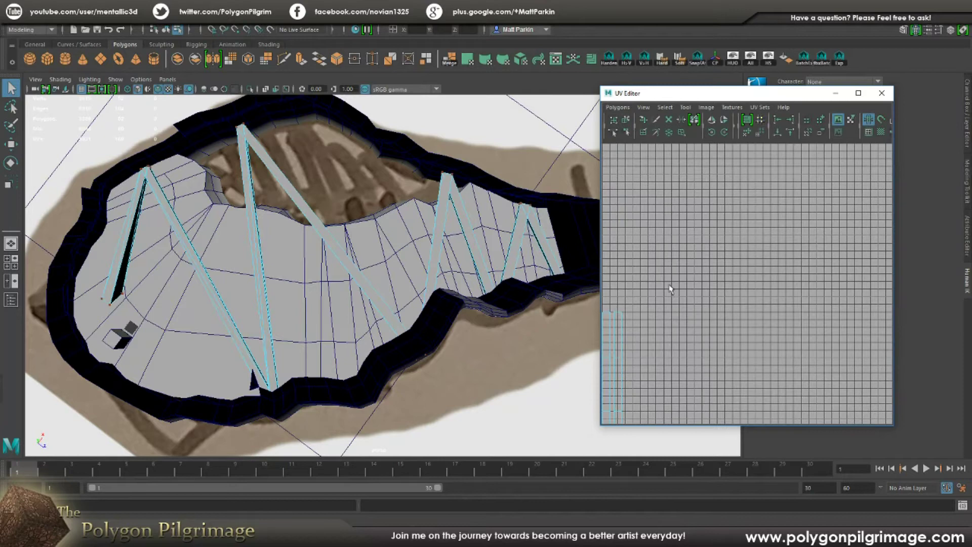
{"action": "middle_click_drag", "start_coordinate": [839, 253], "coordinate": [840, 244], "text": "alt"}
{"action": "middle_click_drag", "start_coordinate": [779, 215], "coordinate": [720, 339], "text": "alt"}
{"action": "scroll", "coordinate": [701, 249], "scroll_direction": "up", "scroll_amount": 4}
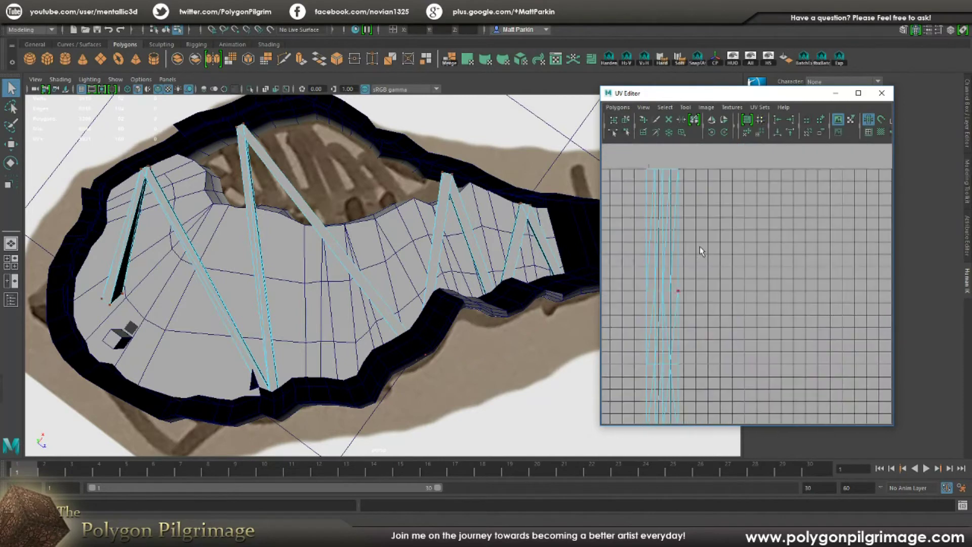
{"action": "scroll", "coordinate": [650, 227], "scroll_direction": "down", "scroll_amount": 1}
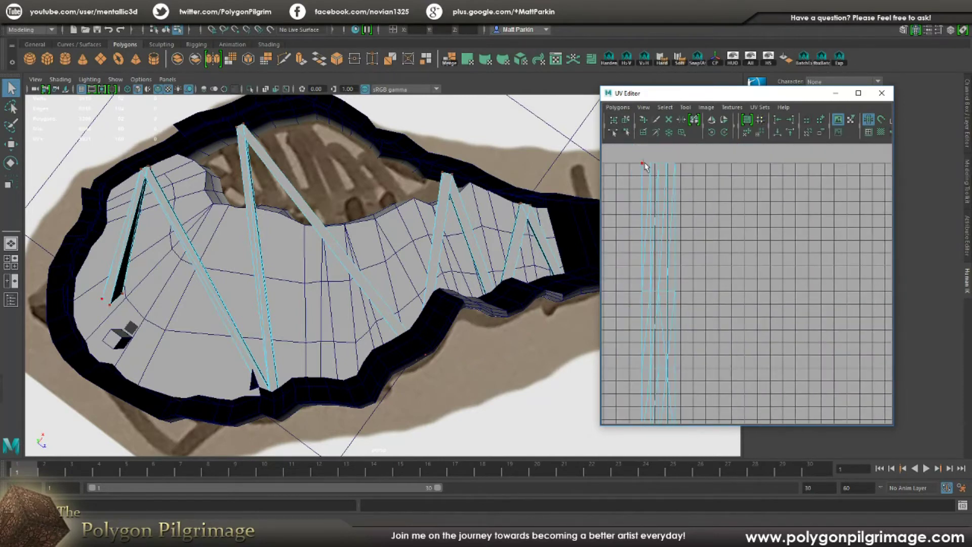
{"action": "scroll", "coordinate": [709, 321], "scroll_direction": "down", "scroll_amount": 2}
{"action": "middle_click_drag", "start_coordinate": [754, 395], "coordinate": [741, 244], "text": "alt"}
{"action": "scroll", "coordinate": [704, 302], "scroll_direction": "up", "scroll_amount": 3}
{"action": "middle_click_drag", "start_coordinate": [662, 291], "coordinate": [724, 284], "text": "alt"}
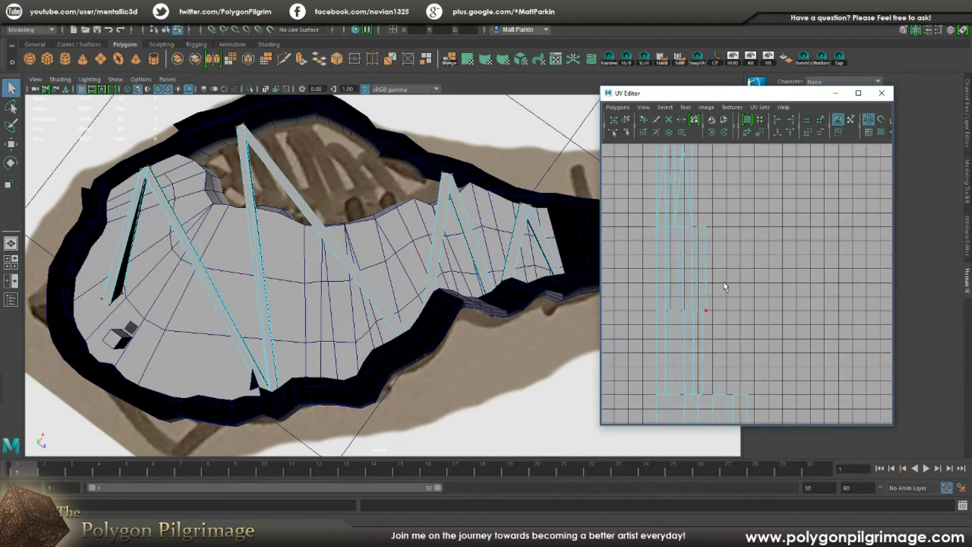
{"action": "scroll", "coordinate": [743, 285], "scroll_direction": "down", "scroll_amount": 3}
{"action": "scroll", "coordinate": [743, 284], "scroll_direction": "down", "scroll_amount": 1}
{"action": "scroll", "coordinate": [701, 284], "scroll_direction": "down", "scroll_amount": 2}
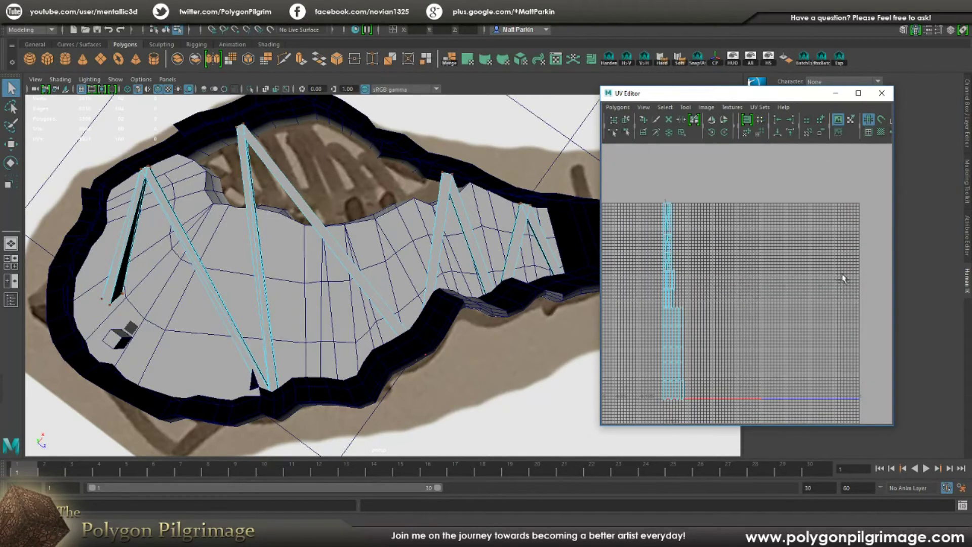
- Select neighbouring UV rows in the stepped middle section to compare them with the beam's corners, and review the full strip
{"action": "scroll", "coordinate": [646, 283], "scroll_direction": "up", "scroll_amount": 4}
{"action": "middle_click_drag", "start_coordinate": [645, 282], "coordinate": [729, 282], "text": "alt"}
{"action": "scroll", "coordinate": [658, 279], "scroll_direction": "up", "scroll_amount": 3}
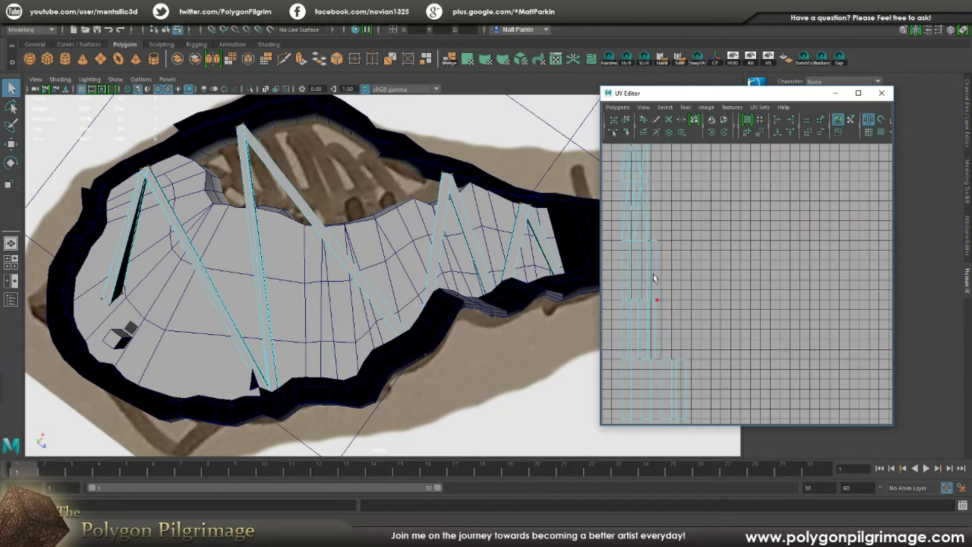
{"action": "middle_click_drag", "start_coordinate": [655, 279], "coordinate": [754, 282], "text": "alt"}
{"action": "left_click_drag", "start_coordinate": [837, 237], "coordinate": [706, 258]}
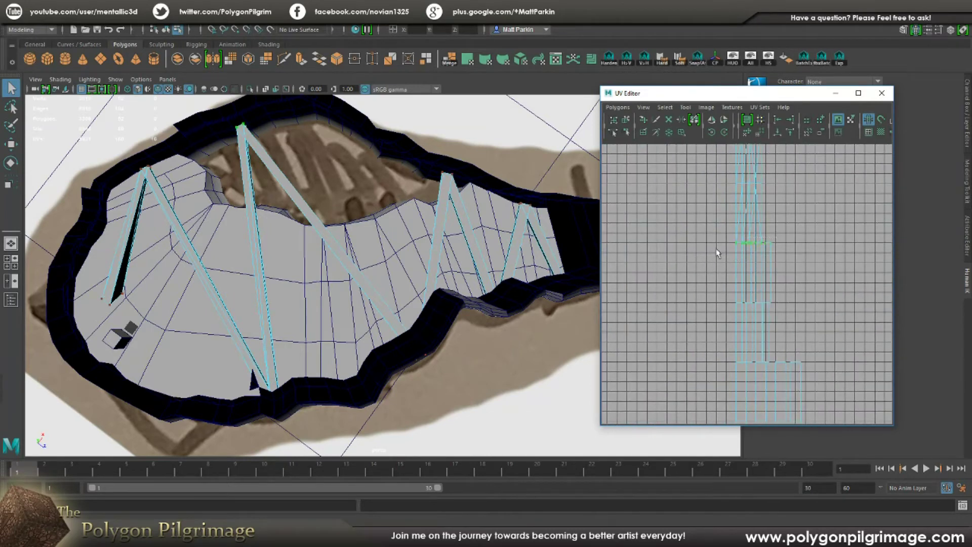
{"action": "left_click_drag", "start_coordinate": [826, 295], "coordinate": [706, 320]}
{"action": "scroll", "coordinate": [742, 240], "scroll_direction": "up", "scroll_amount": 1}
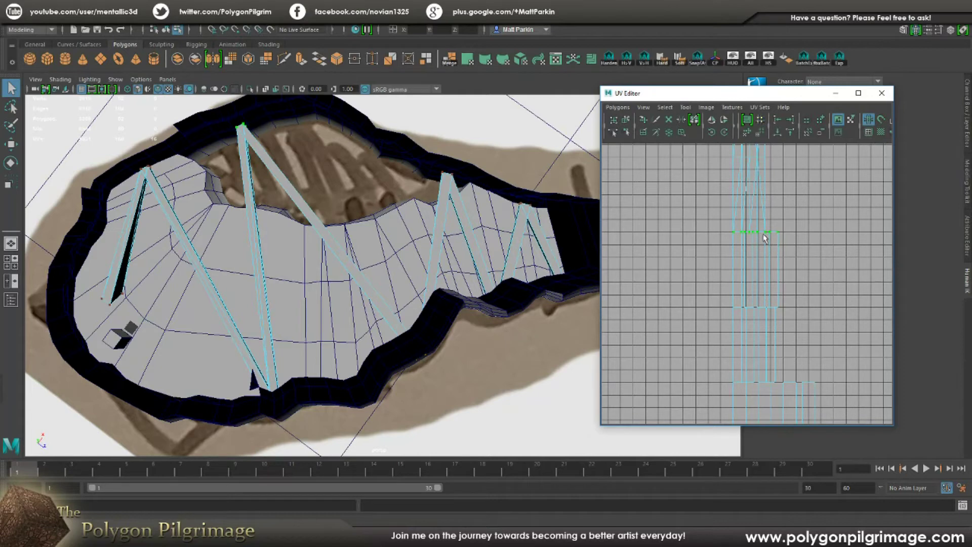
{"action": "scroll", "coordinate": [762, 319], "scroll_direction": "down", "scroll_amount": 4}
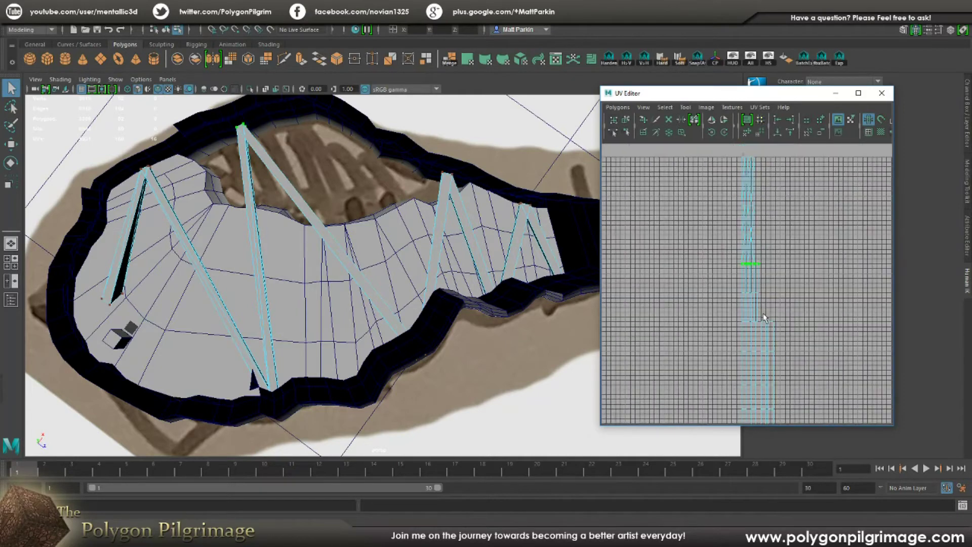
{"action": "middle_click_drag", "start_coordinate": [797, 319], "coordinate": [773, 319], "text": "alt"}
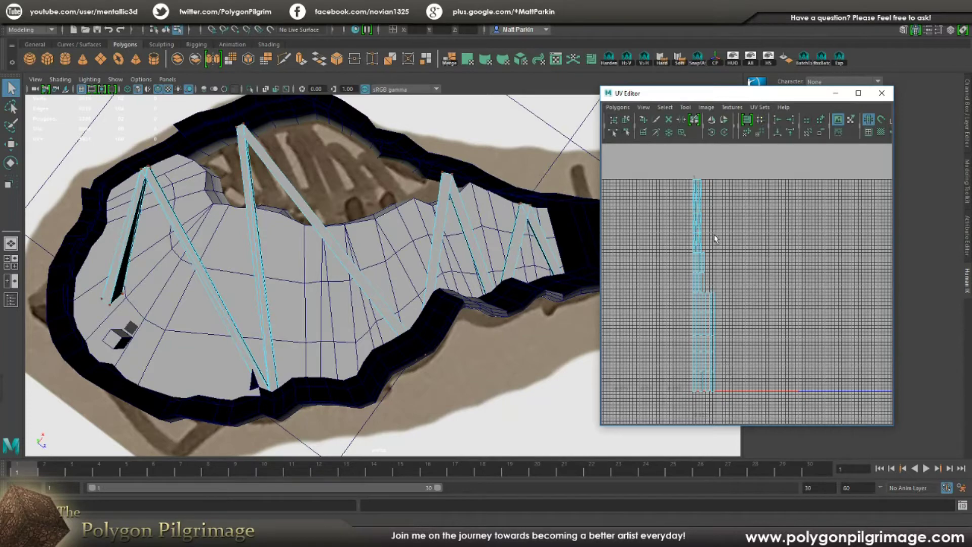
- View the beam from the chamber's wide end and select the UV row that matches one of its wall bends
{"action": "left_click_drag", "start_coordinate": [382, 278], "coordinate": [586, 263], "text": "alt"}
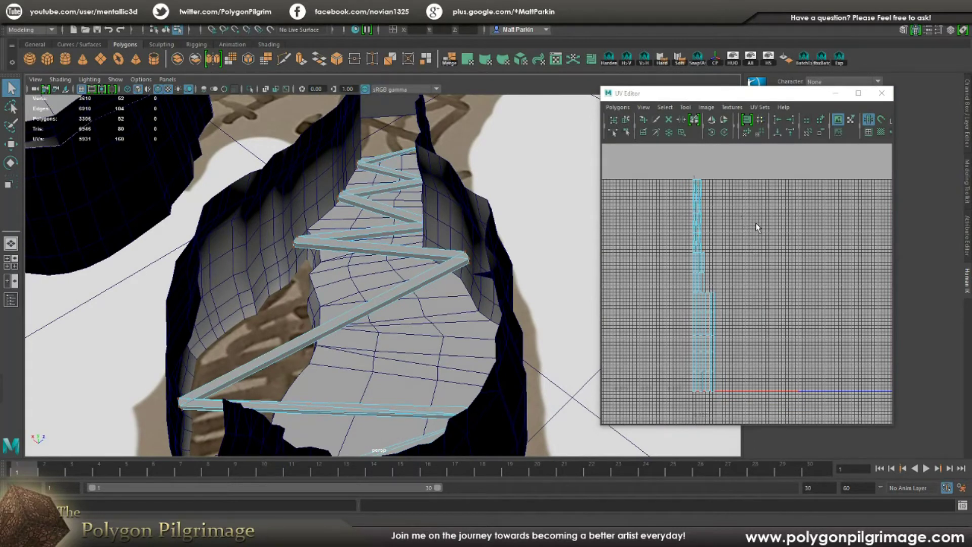
{"action": "scroll", "coordinate": [695, 215], "scroll_direction": "up", "scroll_amount": 5}
{"action": "middle_click_drag", "start_coordinate": [675, 267], "coordinate": [769, 242], "text": "alt"}
{"action": "scroll", "coordinate": [751, 218], "scroll_direction": "up", "scroll_amount": 1}
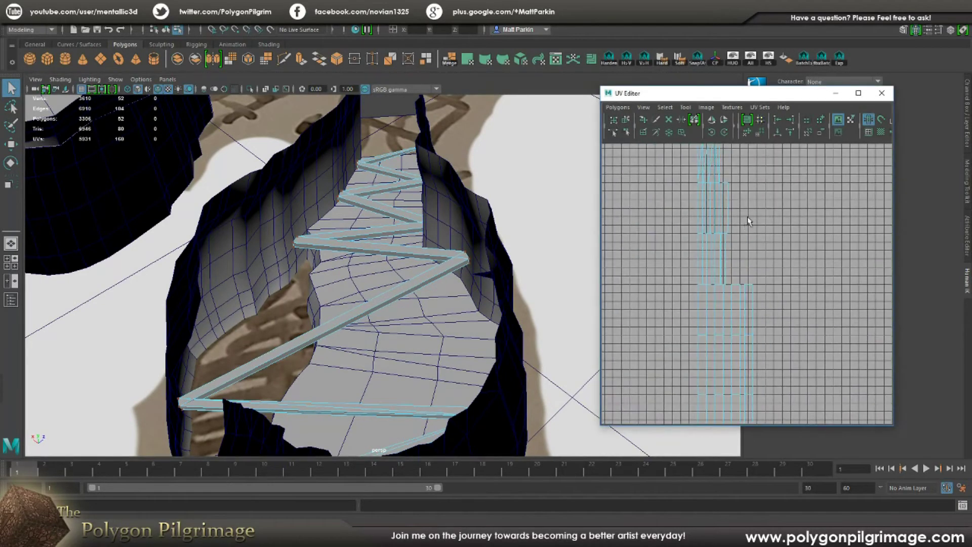
{"action": "left_click_drag", "start_coordinate": [750, 216], "coordinate": [670, 239]}
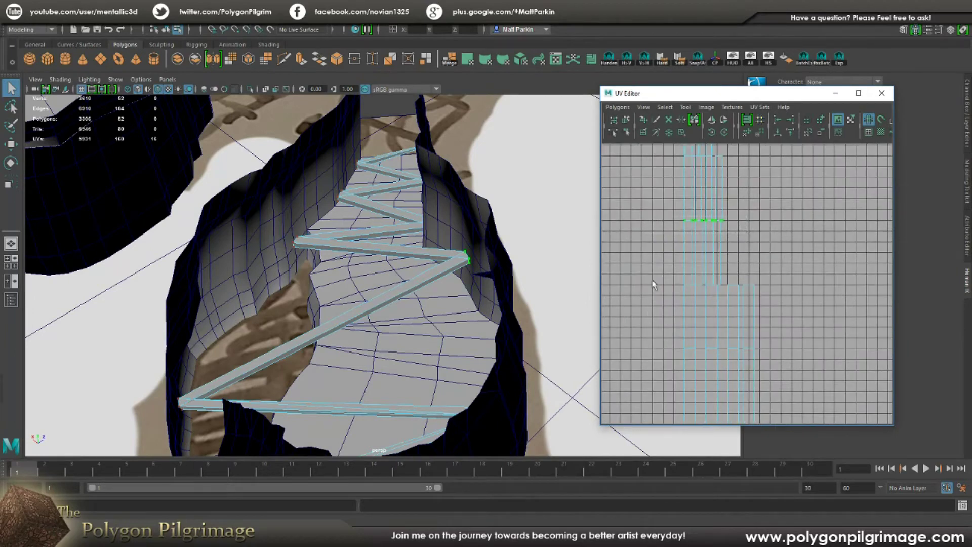
- Compare the UV rows around the strip's width change with the beam's bends in the chamber, and review the whole strip
{"action": "left_click_drag", "start_coordinate": [759, 293], "coordinate": [680, 274]}
{"action": "left_click_drag", "start_coordinate": [681, 215], "coordinate": [752, 239]}
{"action": "scroll", "coordinate": [434, 288], "scroll_direction": "down", "scroll_amount": 4}
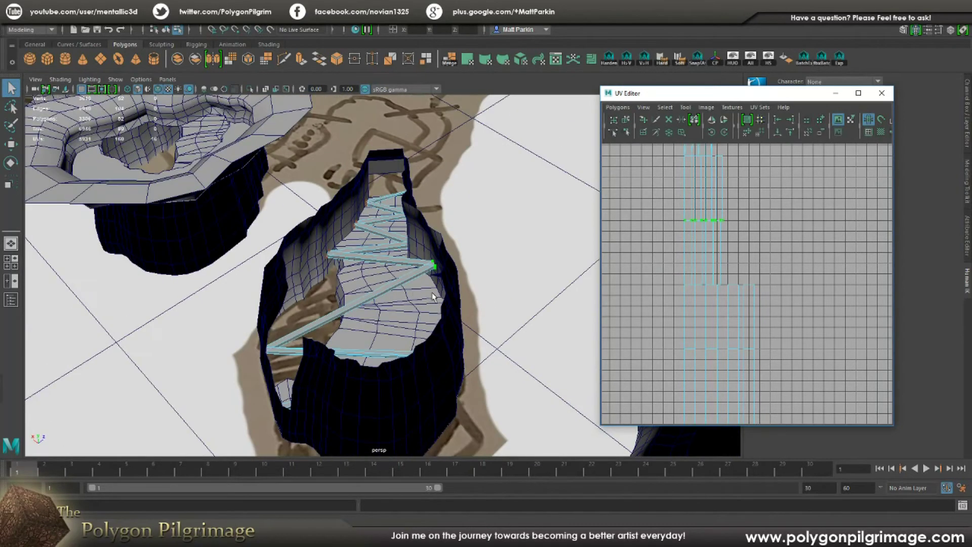
{"action": "scroll", "coordinate": [433, 298], "scroll_direction": "down", "scroll_amount": 1}
{"action": "left_click_drag", "start_coordinate": [434, 297], "coordinate": [446, 266], "text": "alt"}
{"action": "right_click_drag", "start_coordinate": [396, 279], "coordinate": [556, 264], "text": "alt"}
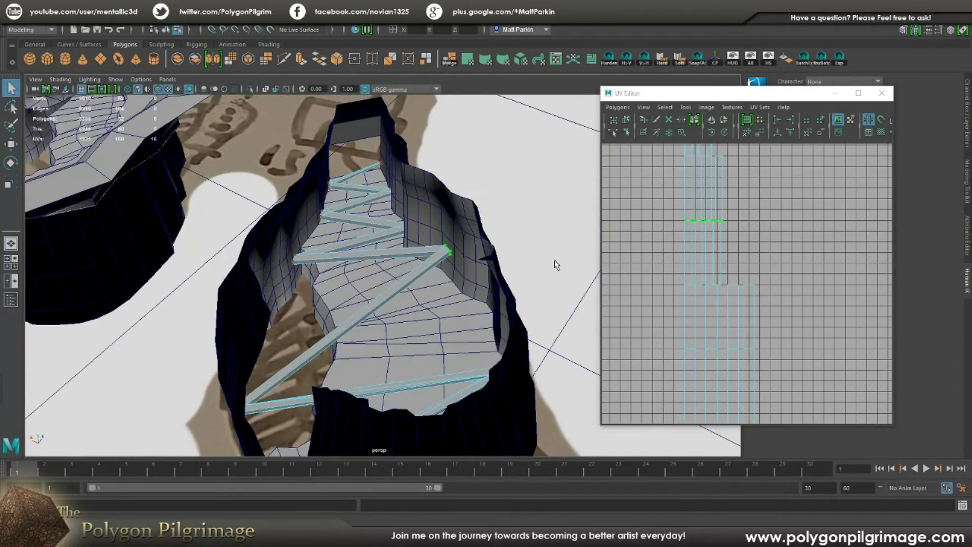
{"action": "scroll", "coordinate": [771, 241], "scroll_direction": "down", "scroll_amount": 6}
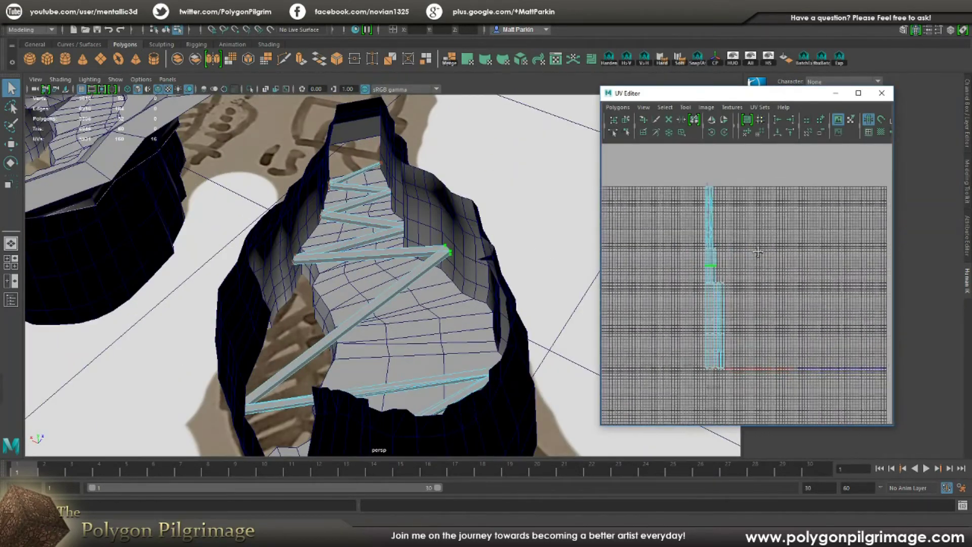
{"action": "scroll", "coordinate": [758, 251], "scroll_direction": "down", "scroll_amount": 1}
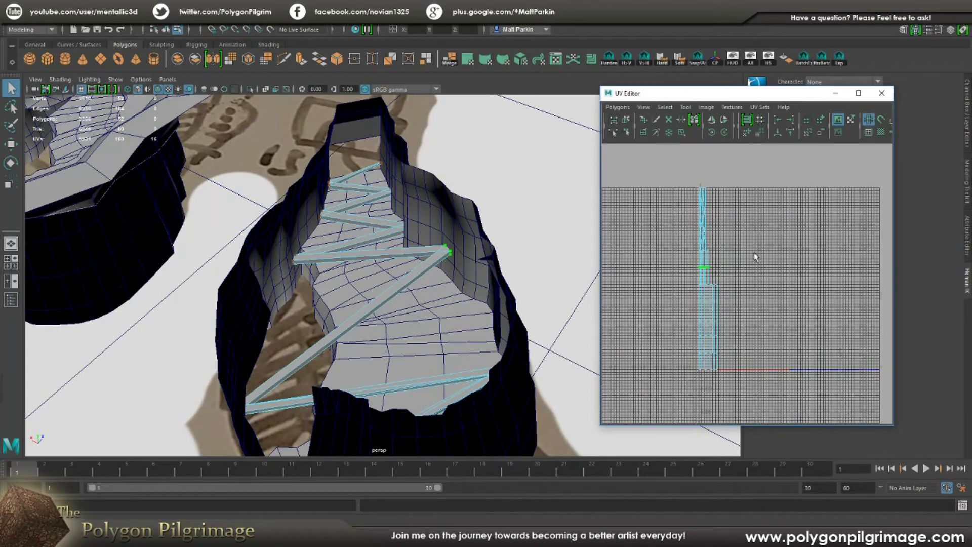
- Close the UV Editor, return to object selection, and view the beam from the chamber's wide end
{"action": "left_click", "coordinate": [881, 93]}
{"action": "left_click_drag", "start_coordinate": [629, 211], "coordinate": [496, 245], "text": "alt"}
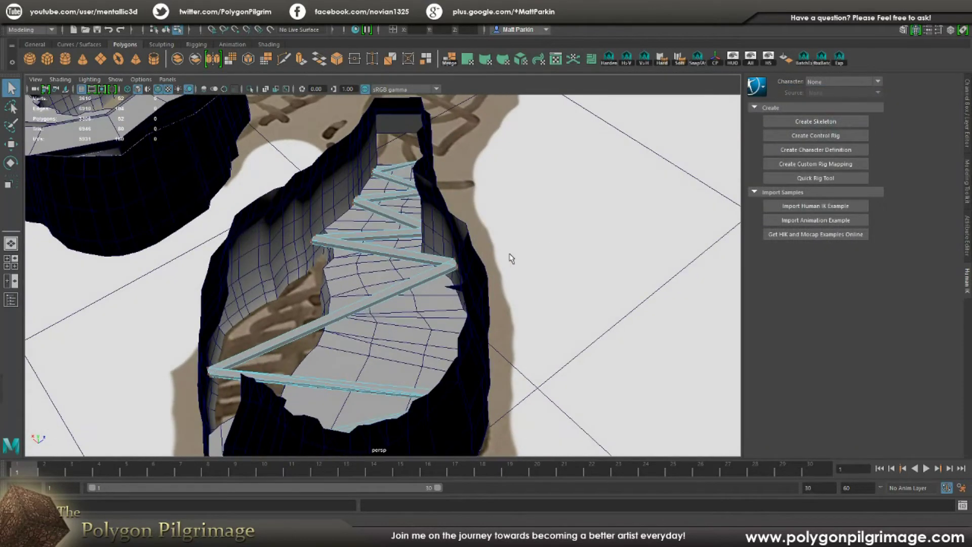
{"action": "key", "text": "F8"}
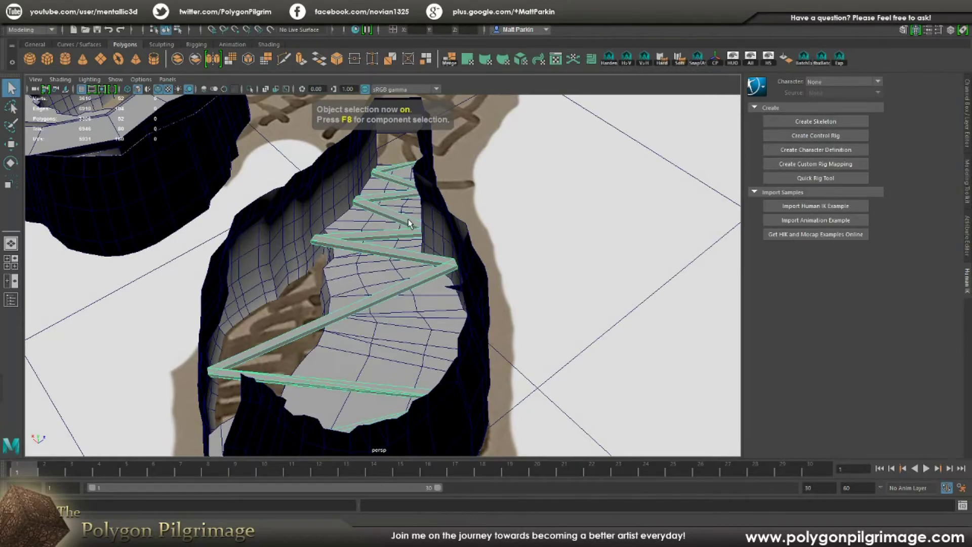
{"action": "left_click_drag", "start_coordinate": [409, 224], "coordinate": [370, 273], "text": "alt"}
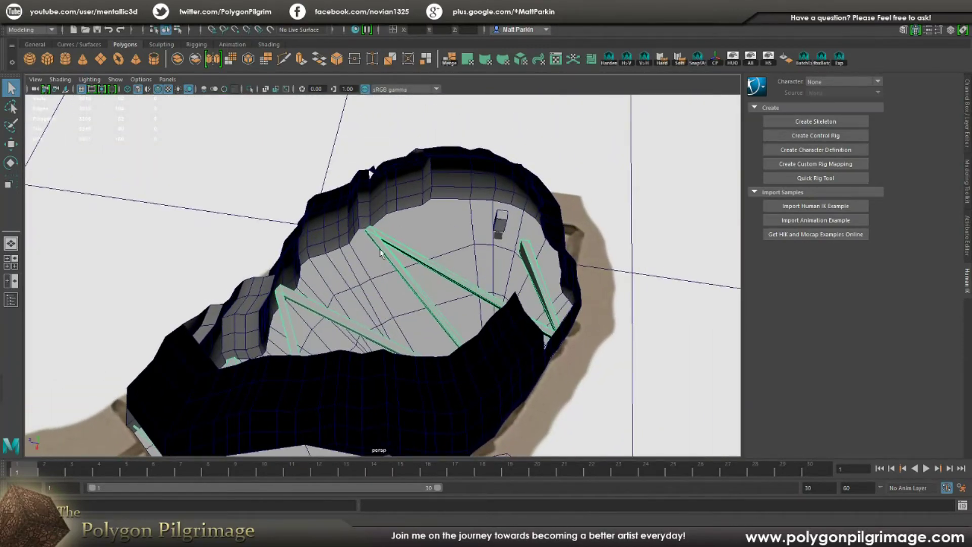
- Create a polygon cube on the chamber floor beside the small box and scale it up uniformly
{"action": "left_click", "coordinate": [47, 59]}
{"action": "left_click_drag", "start_coordinate": [428, 261], "coordinate": [476, 262], "text": "alt"}
{"action": "key", "text": "w"}
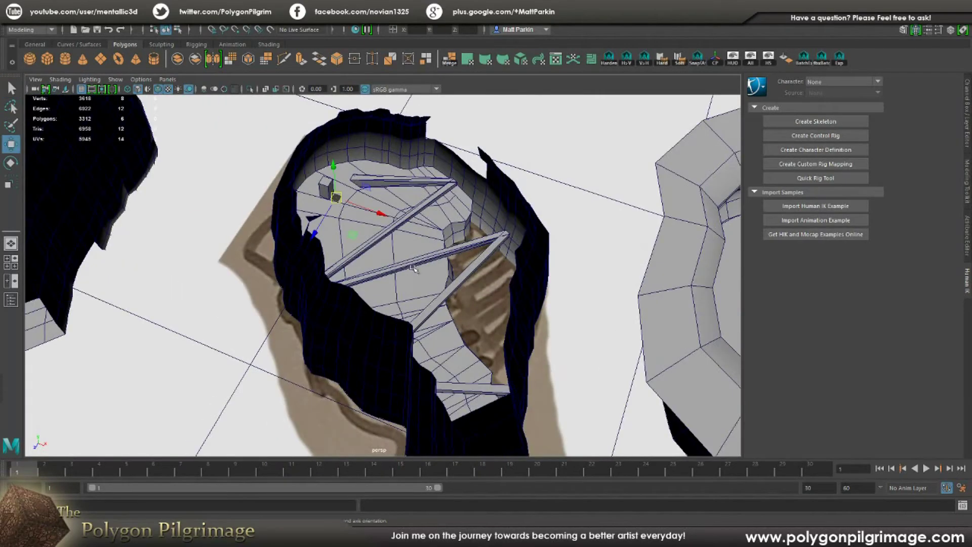
{"action": "scroll", "coordinate": [353, 207], "scroll_direction": "up", "scroll_amount": 2}
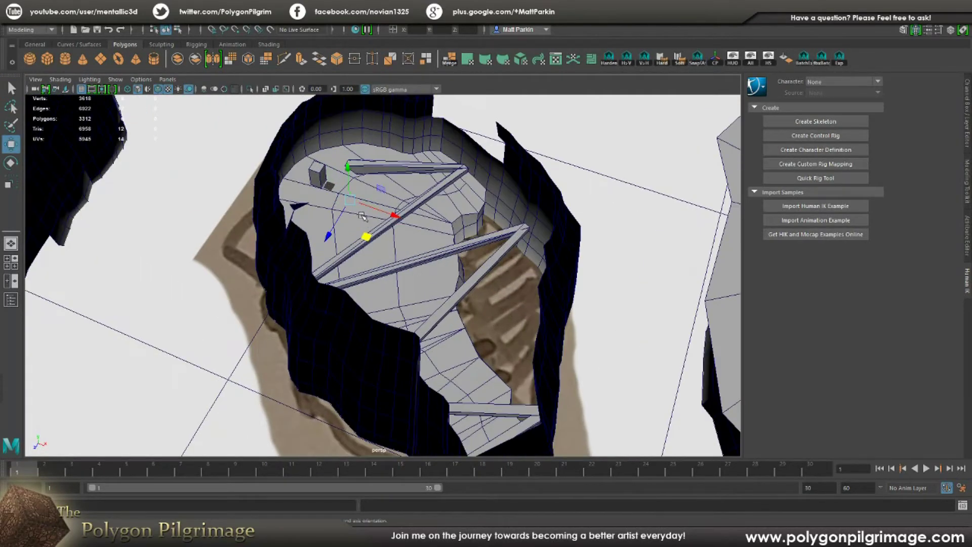
{"action": "key", "text": "r"}
{"action": "left_click_drag", "start_coordinate": [350, 200], "coordinate": [348, 158]}
{"action": "key", "text": "w"}
{"action": "left_click_drag", "start_coordinate": [341, 218], "coordinate": [355, 186], "text": "alt"}
{"action": "middle_click_drag", "start_coordinate": [354, 228], "coordinate": [407, 290], "text": "alt"}
{"action": "left_click_drag", "start_coordinate": [407, 290], "coordinate": [382, 303], "text": "alt"}
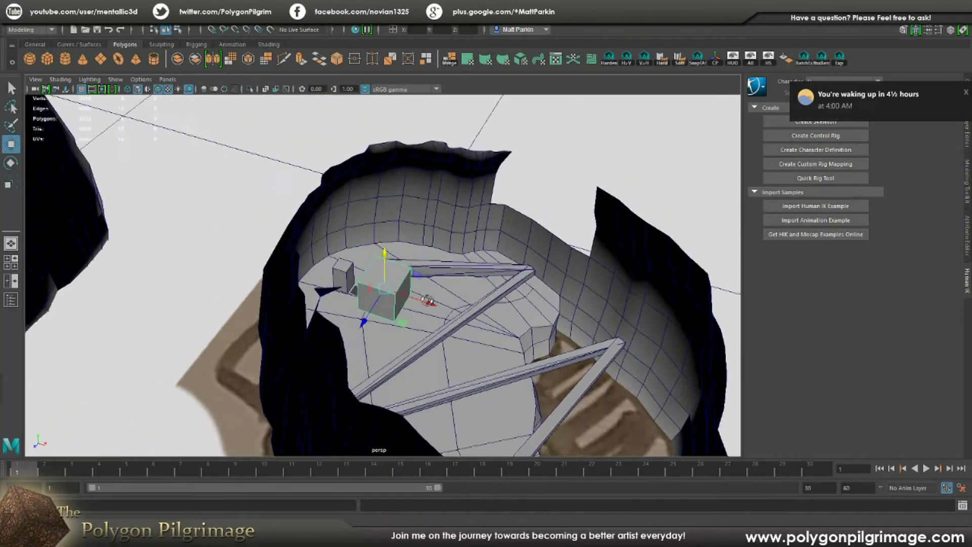
- Delete the cube's top and bottom faces so that only the four side walls are left
{"action": "right_click_drag", "start_coordinate": [430, 203], "coordinate": [521, 149], "text": "alt"}
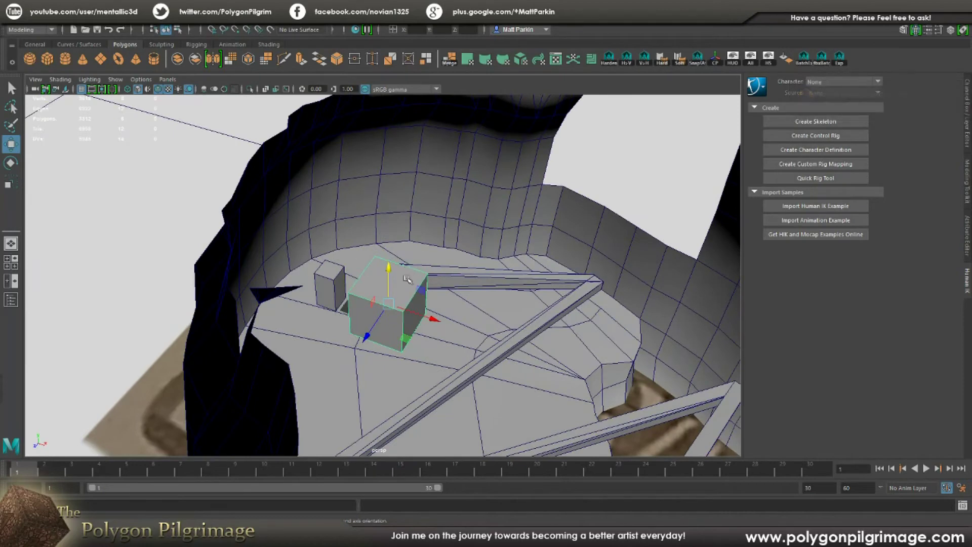
{"action": "key", "text": "F11"}
{"action": "left_click", "coordinate": [410, 304]}
{"action": "left_click", "coordinate": [390, 291]}
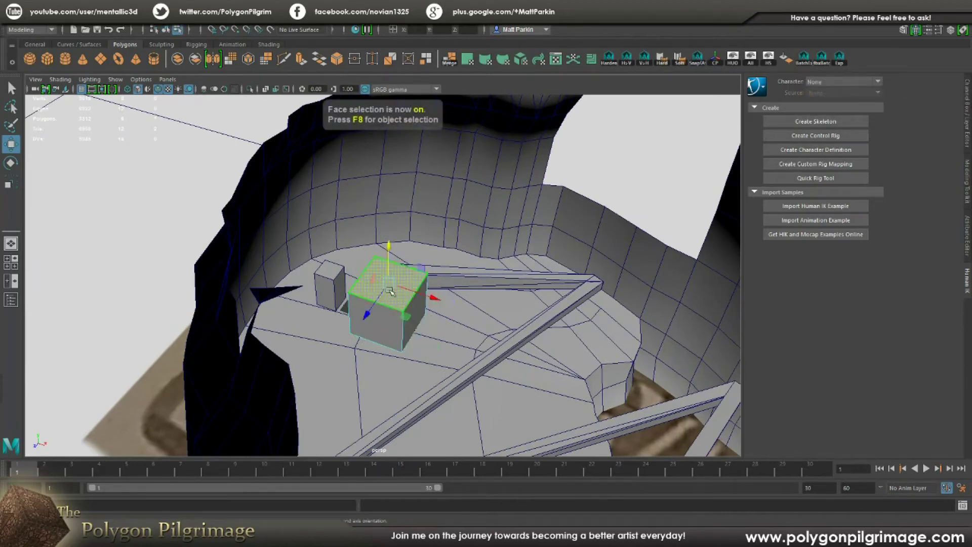
{"action": "key", "text": "Delete"}
{"action": "left_click_drag", "start_coordinate": [400, 262], "coordinate": [387, 207], "text": "alt"}
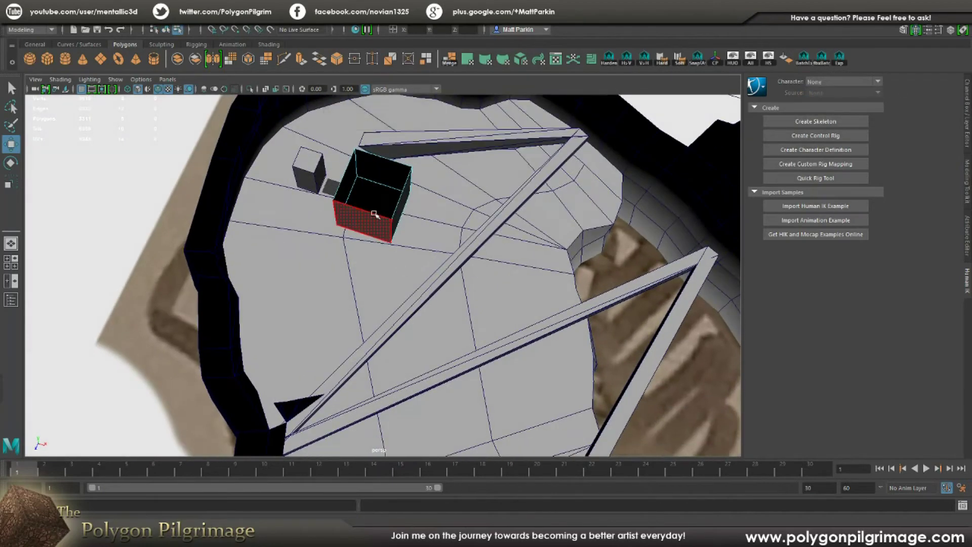
{"action": "left_click", "coordinate": [376, 203]}
{"action": "key", "text": "Delete"}
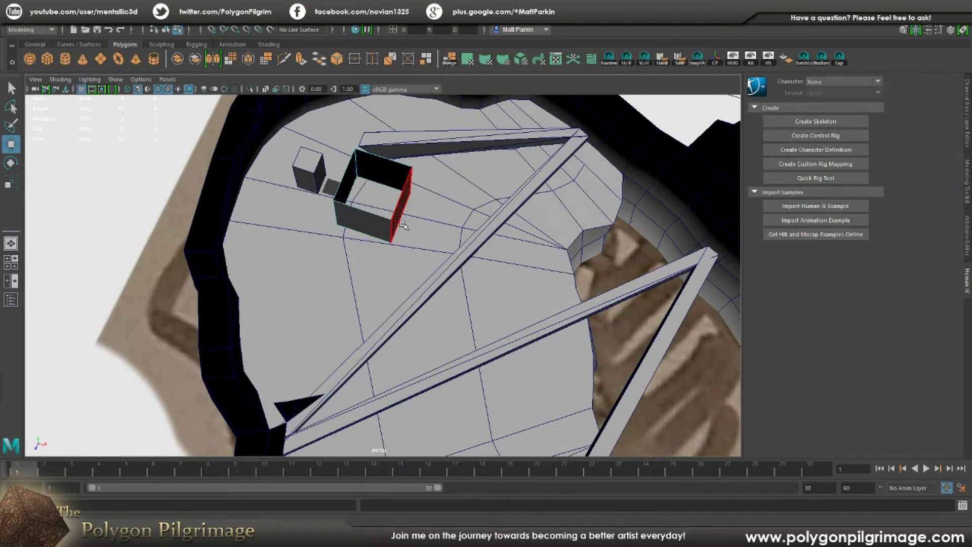
- Select the cube's four side faces, apply automatic UV projection, and open the resulting layout in the UV Editor
{"action": "left_click_drag", "start_coordinate": [403, 225], "coordinate": [397, 236], "text": "alt"}
{"action": "scroll", "coordinate": [527, 207], "scroll_direction": "down", "scroll_amount": 2}
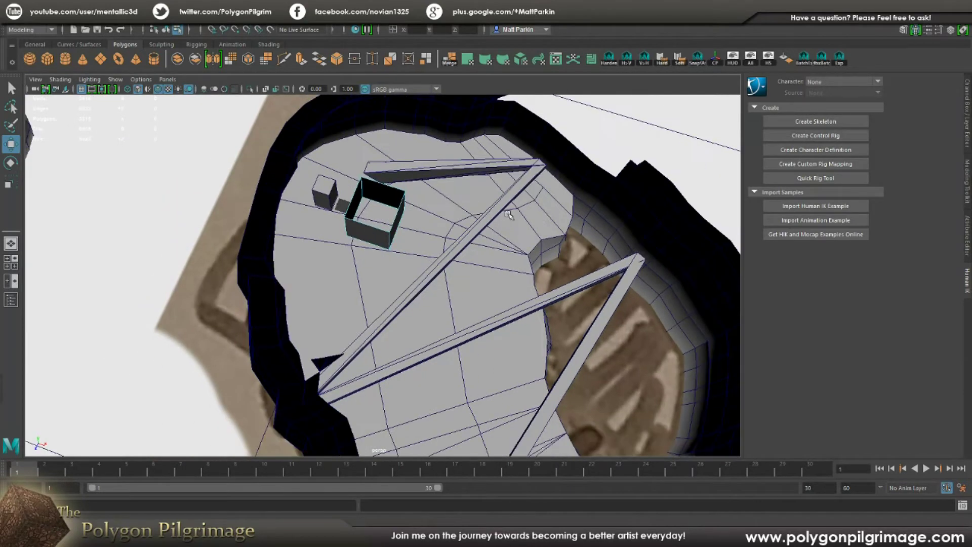
{"action": "left_click_drag", "start_coordinate": [497, 233], "coordinate": [473, 211], "text": "alt"}
{"action": "scroll", "coordinate": [401, 242], "scroll_direction": "up", "scroll_amount": 2}
{"action": "scroll", "coordinate": [401, 242], "scroll_direction": "up", "scroll_amount": 2}
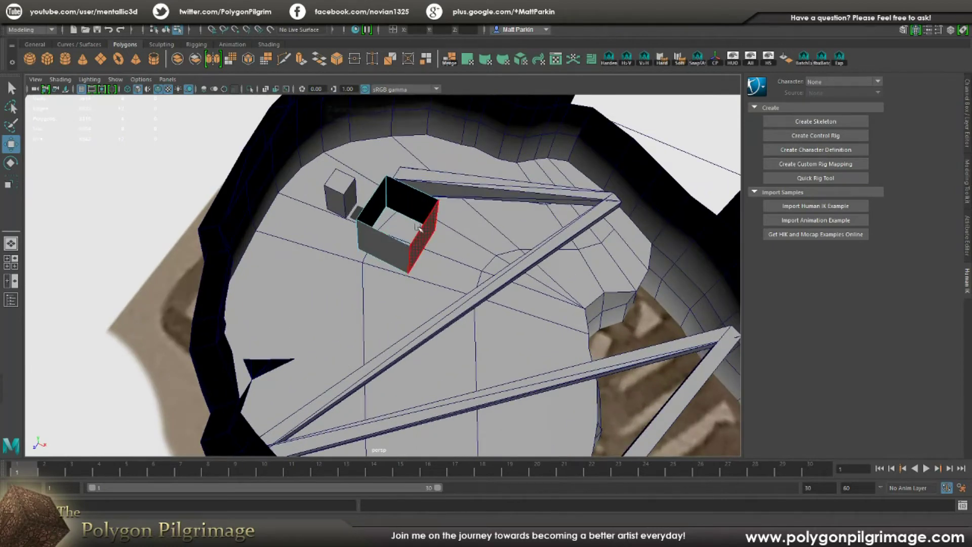
{"action": "key", "text": "F11"}
{"action": "left_click_drag", "start_coordinate": [350, 170], "coordinate": [461, 304]}
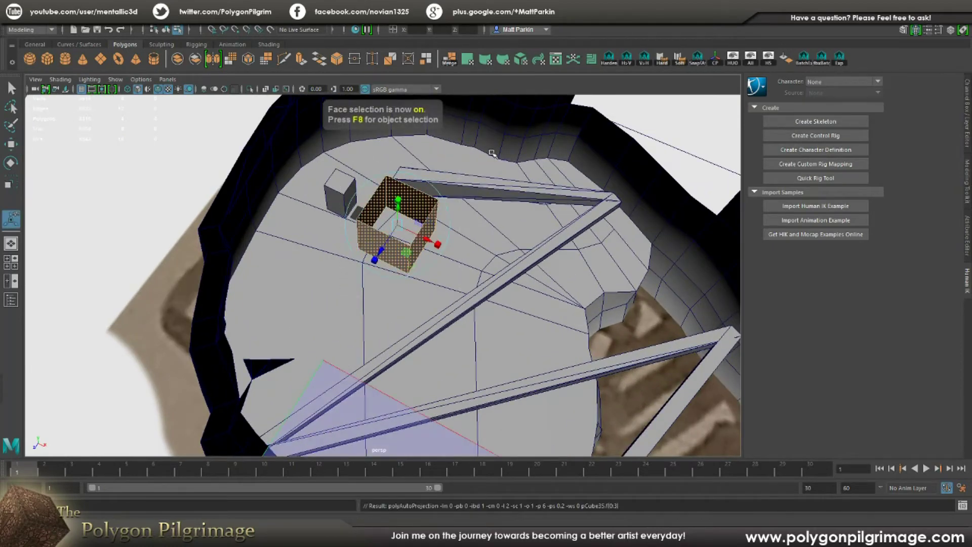
{"action": "left_click", "coordinate": [547, 57]}
{"action": "left_click", "coordinate": [556, 59]}
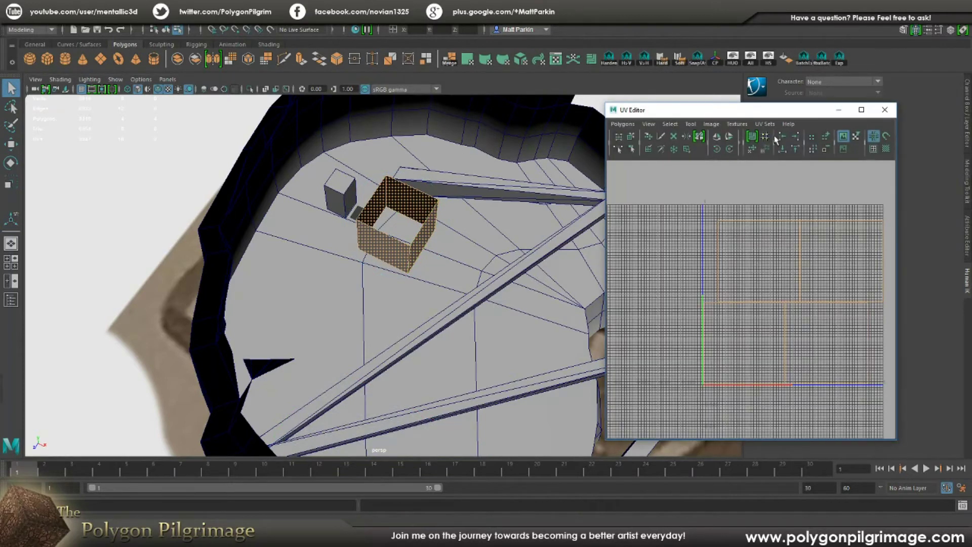
{"action": "scroll", "coordinate": [761, 281], "scroll_direction": "down", "scroll_amount": 2}
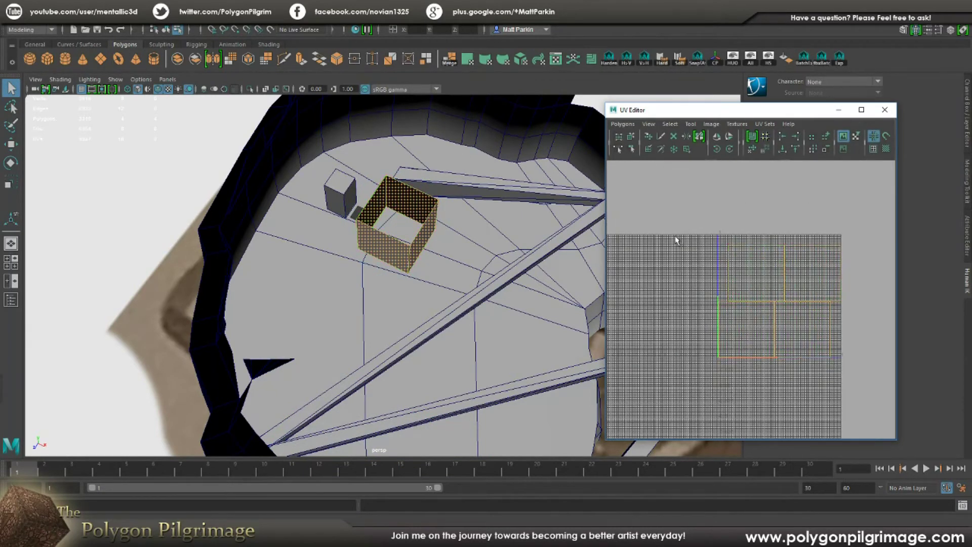
- Move the cube's four square UV shells apart in the UV Editor so that each side face stands separately
{"action": "left_click", "coordinate": [674, 237]}
{"action": "left_click", "coordinate": [759, 296]}
{"action": "right_click_drag", "start_coordinate": [664, 237], "coordinate": [707, 239]}
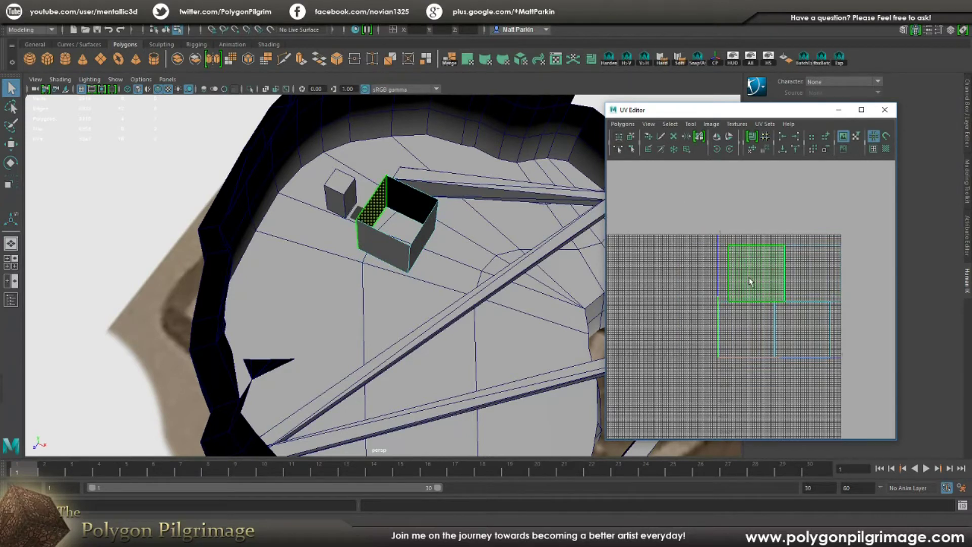
{"action": "key", "text": "w"}
{"action": "left_click_drag", "start_coordinate": [754, 273], "coordinate": [659, 224]}
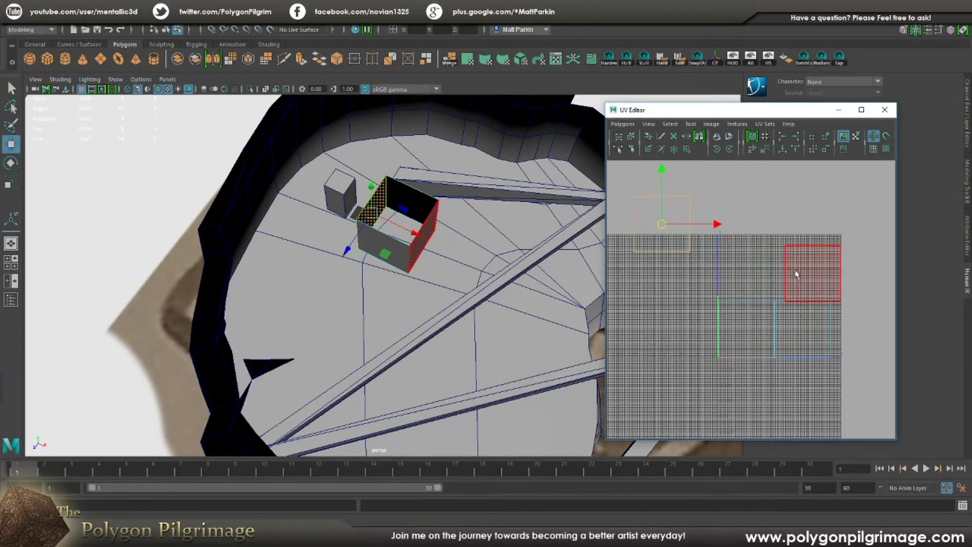
{"action": "left_click", "coordinate": [801, 274]}
{"action": "left_click_drag", "start_coordinate": [811, 272], "coordinate": [811, 213]}
{"action": "left_click", "coordinate": [745, 327]}
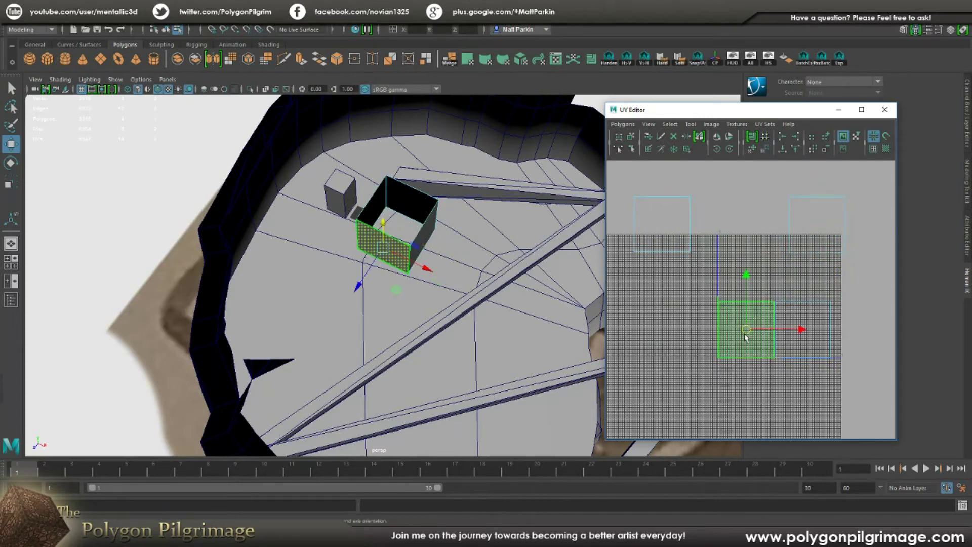
{"action": "left_click_drag", "start_coordinate": [752, 332], "coordinate": [693, 331]}
{"action": "left_click", "coordinate": [804, 329]}
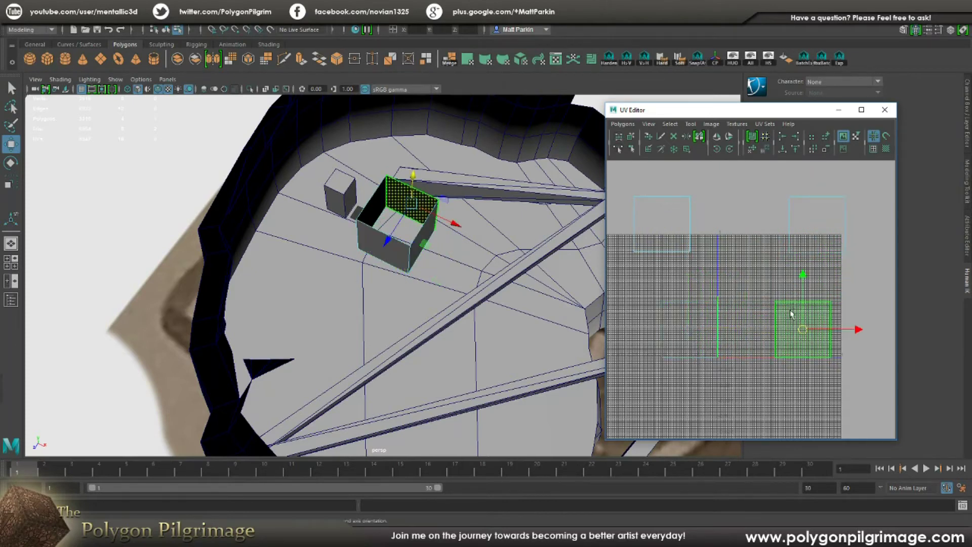
{"action": "left_click_drag", "start_coordinate": [804, 329], "coordinate": [828, 327]}
{"action": "left_click", "coordinate": [723, 254]}
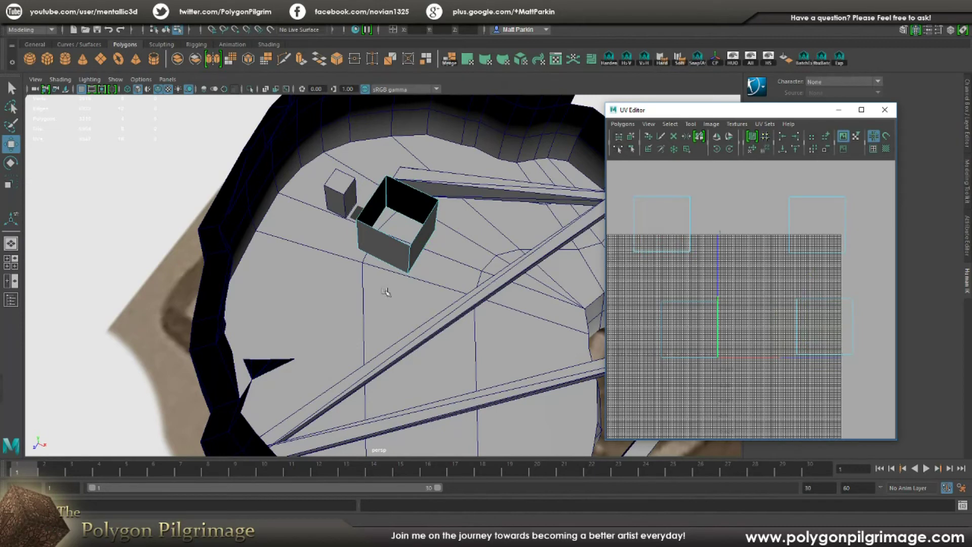
- Frame one side face, switch to UV selection, and check the edge rows of each shell against the cube's corners
{"action": "left_click", "coordinate": [397, 259]}
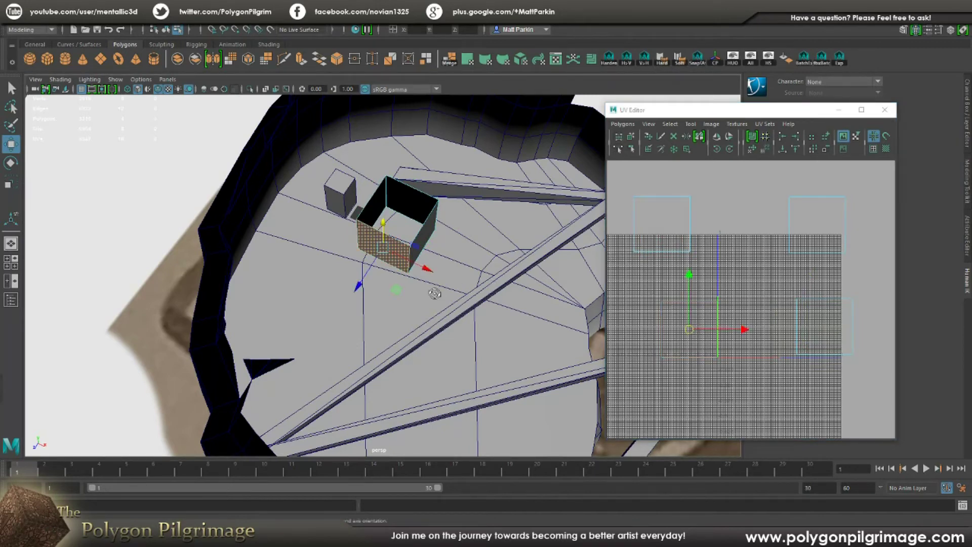
{"action": "left_click_drag", "start_coordinate": [434, 293], "coordinate": [400, 338], "text": "alt"}
{"action": "key", "text": "f"}
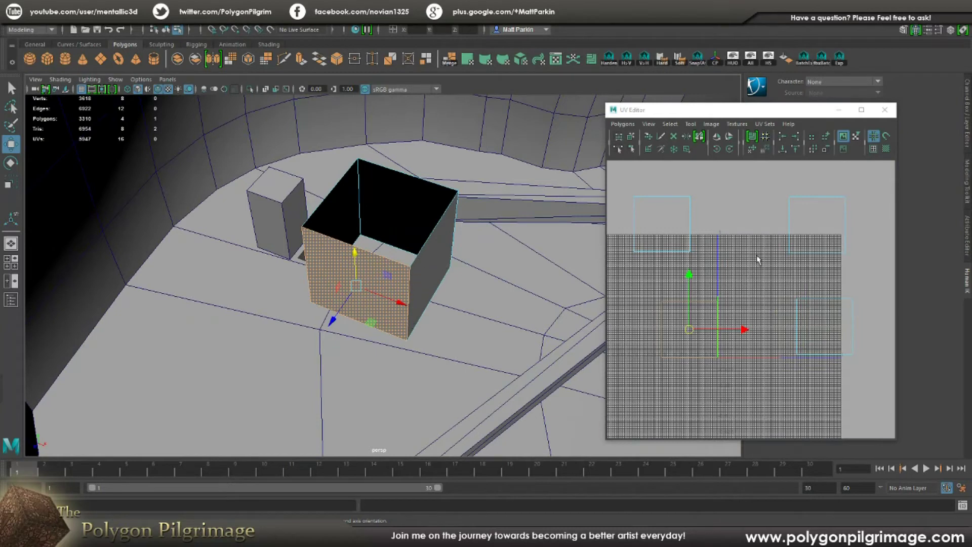
{"action": "left_click", "coordinate": [749, 276]}
{"action": "right_click_drag", "start_coordinate": [749, 275], "coordinate": [773, 282]}
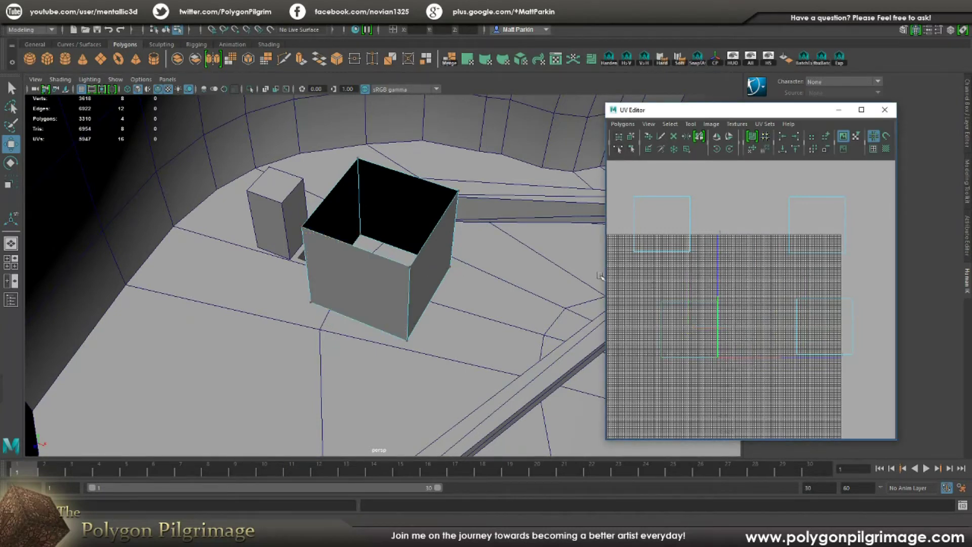
{"action": "left_click_drag", "start_coordinate": [723, 298], "coordinate": [633, 311]}
{"action": "left_click_drag", "start_coordinate": [735, 350], "coordinate": [639, 378]}
{"action": "left_click", "coordinate": [693, 394]}
{"action": "left_click_drag", "start_coordinate": [717, 245], "coordinate": [618, 276]}
{"action": "left_click_drag", "start_coordinate": [726, 187], "coordinate": [620, 208]}
{"action": "left_click_drag", "start_coordinate": [862, 280], "coordinate": [849, 273]}
- Check which cube corners match the upper-right shell's lower row, upper row and upper-left UV from a closer angle
{"action": "left_click_drag", "start_coordinate": [423, 263], "coordinate": [393, 304], "text": "alt"}
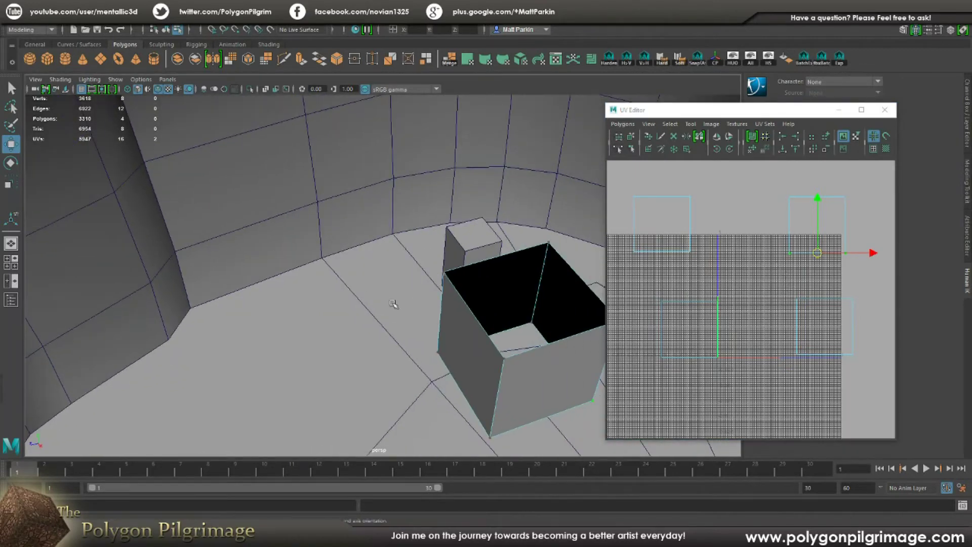
{"action": "middle_click_drag", "start_coordinate": [394, 304], "coordinate": [297, 326], "text": "alt"}
{"action": "key", "text": "f"}
{"action": "left_click_drag", "start_coordinate": [381, 292], "coordinate": [373, 288], "text": "alt"}
{"action": "scroll", "coordinate": [373, 287], "scroll_direction": "down", "scroll_amount": 4}
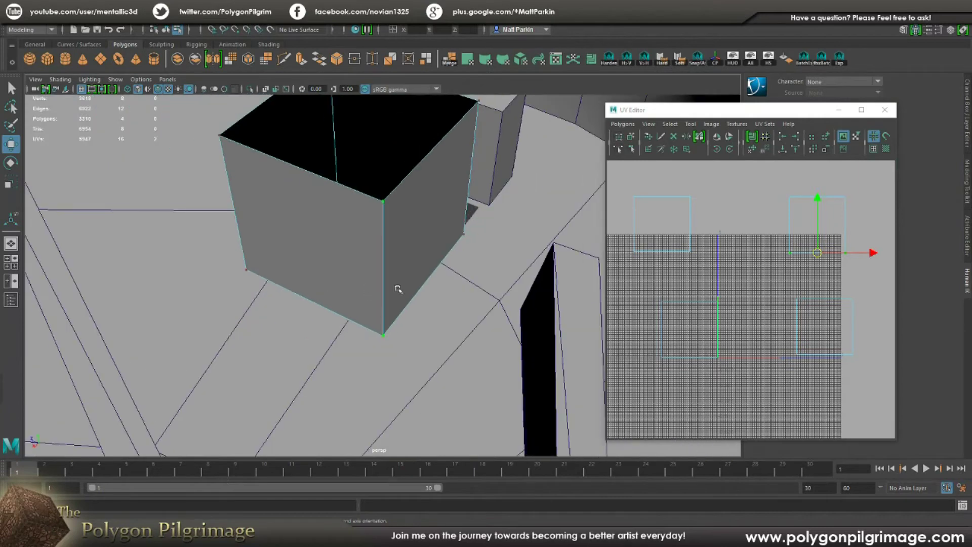
{"action": "left_click_drag", "start_coordinate": [776, 181], "coordinate": [860, 204]}
{"action": "scroll", "coordinate": [404, 284], "scroll_direction": "down", "scroll_amount": 4}
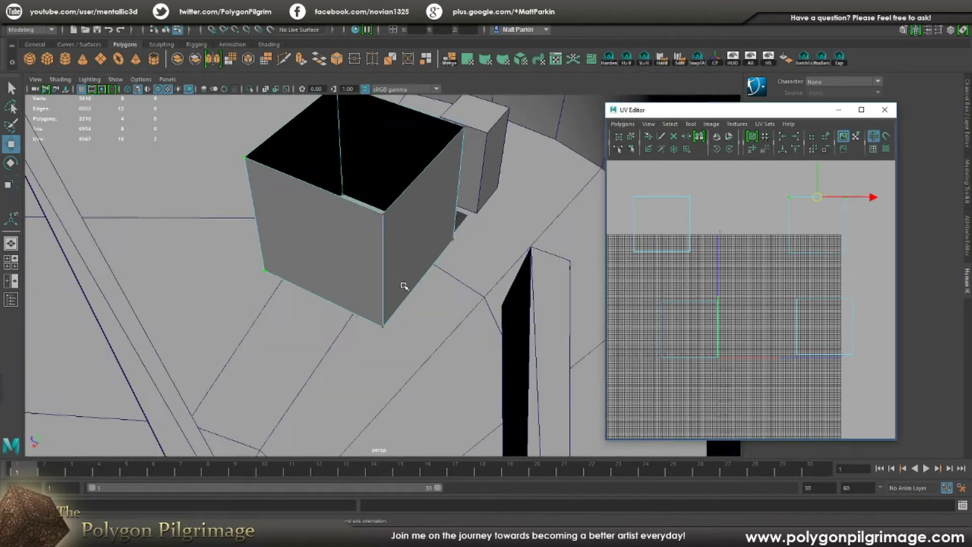
{"action": "left_click_drag", "start_coordinate": [404, 284], "coordinate": [801, 263], "text": "alt"}
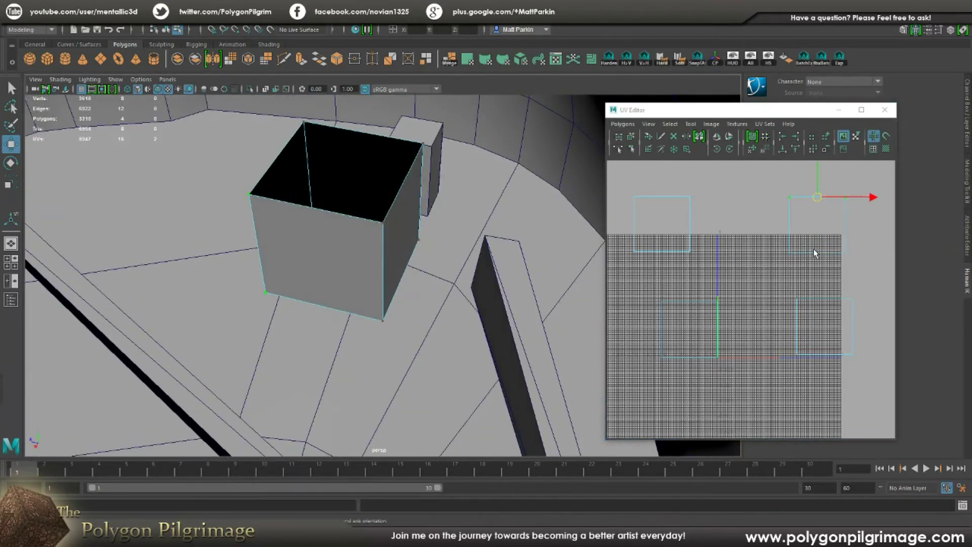
{"action": "left_click_drag", "start_coordinate": [778, 186], "coordinate": [817, 216]}
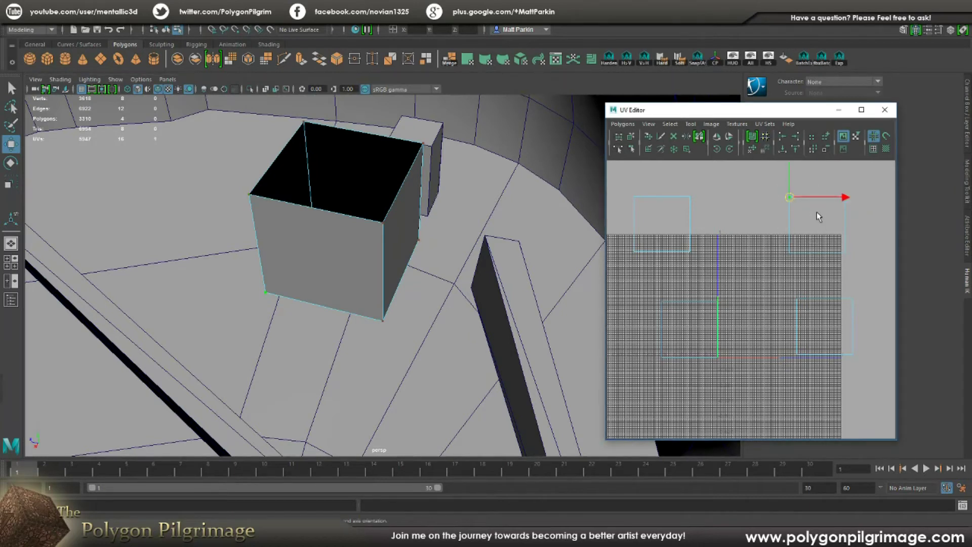
{"action": "left_click", "coordinate": [759, 216]}
- Rotate the upper-right UV shell counterclockwise in 45° increments by a quarter turn, and check its lower and upper rows against the cube
{"action": "left_click_drag", "start_coordinate": [777, 178], "coordinate": [863, 267]}
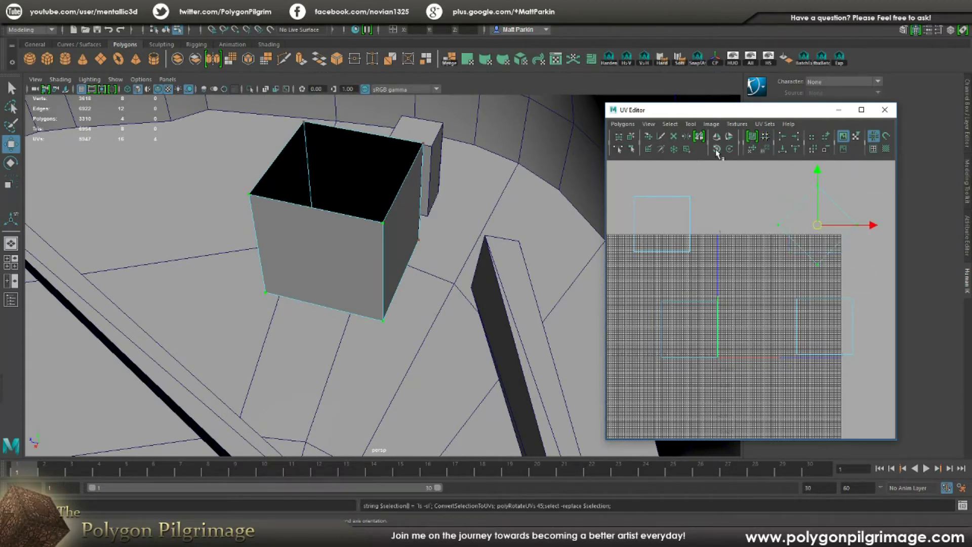
{"action": "left_click_drag", "start_coordinate": [860, 273], "coordinate": [860, 273]}
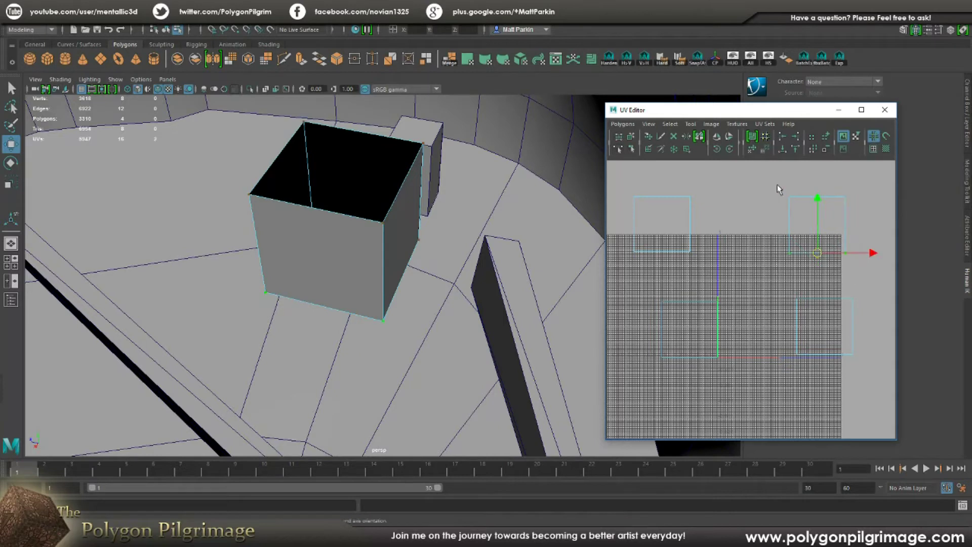
{"action": "left_click_drag", "start_coordinate": [778, 185], "coordinate": [856, 208]}
- Rotate the lower-right UV shell counterclockwise in 45° increments by a quarter turn, and check its upper row against the cube
{"action": "left_click_drag", "start_coordinate": [780, 287], "coordinate": [848, 312]}
{"action": "left_click_drag", "start_coordinate": [780, 345], "coordinate": [871, 377]}
{"action": "left_click_drag", "start_coordinate": [766, 298], "coordinate": [879, 373]}
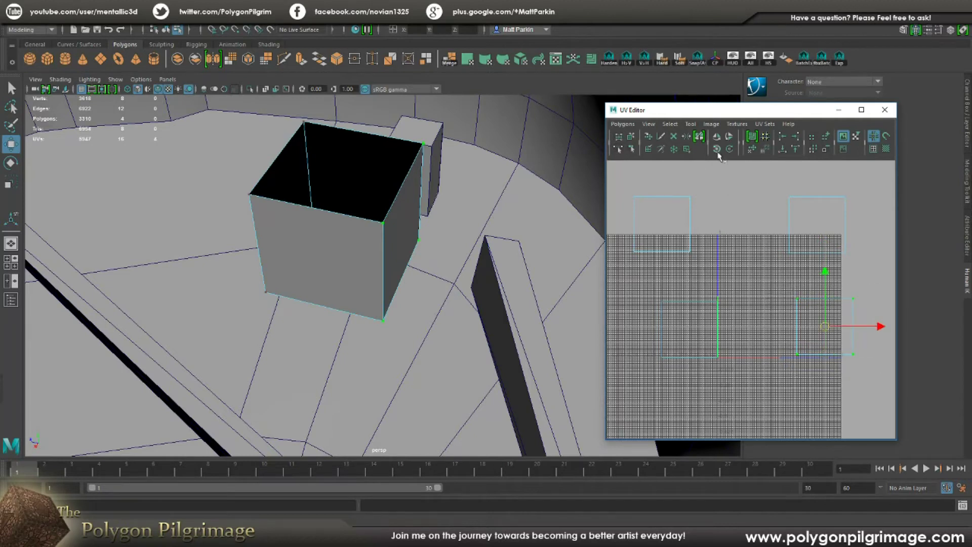
{"action": "left_click", "coordinate": [717, 151]}
{"action": "left_click", "coordinate": [718, 152]}
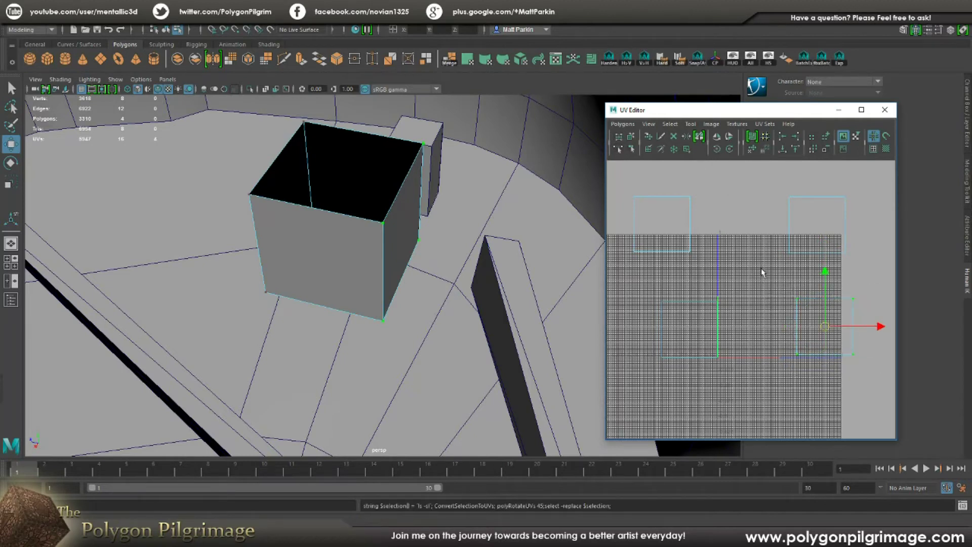
{"action": "left_click_drag", "start_coordinate": [762, 279], "coordinate": [877, 317]}
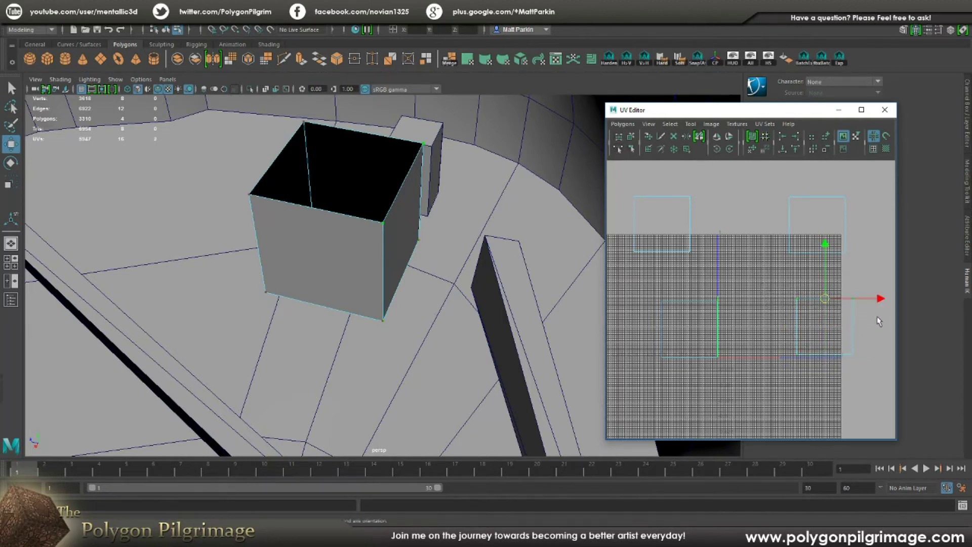
{"action": "left_click", "coordinate": [818, 358]}
- Examine the cube from other sides and from farther above among the beams, alongside its four UV shells
{"action": "left_click_drag", "start_coordinate": [509, 256], "coordinate": [524, 268], "text": "alt"}
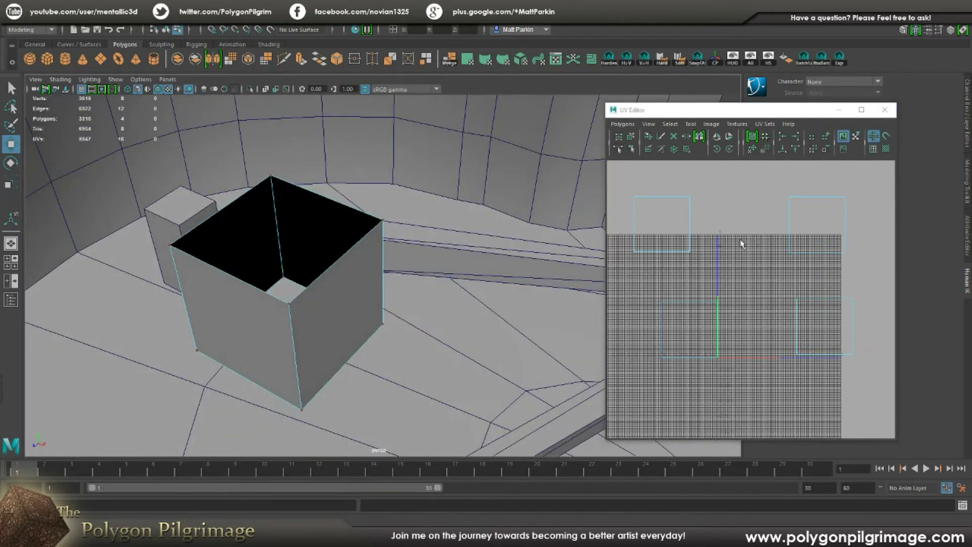
{"action": "middle_click_drag", "start_coordinate": [494, 273], "coordinate": [503, 257], "text": "alt"}
{"action": "right_click_drag", "start_coordinate": [503, 257], "coordinate": [424, 261], "text": "alt"}
{"action": "left_click_drag", "start_coordinate": [431, 261], "coordinate": [459, 278], "text": "alt"}
{"action": "right_click_drag", "start_coordinate": [458, 279], "coordinate": [439, 270], "text": "alt"}
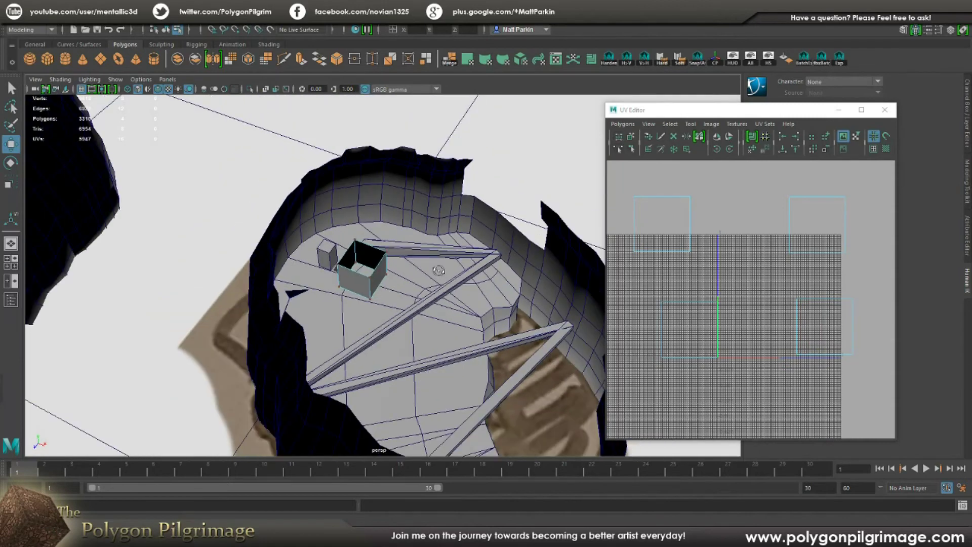
{"action": "left_click_drag", "start_coordinate": [438, 270], "coordinate": [427, 282], "text": "alt"}
{"action": "middle_click_drag", "start_coordinate": [425, 264], "coordinate": [419, 244], "text": "alt"}
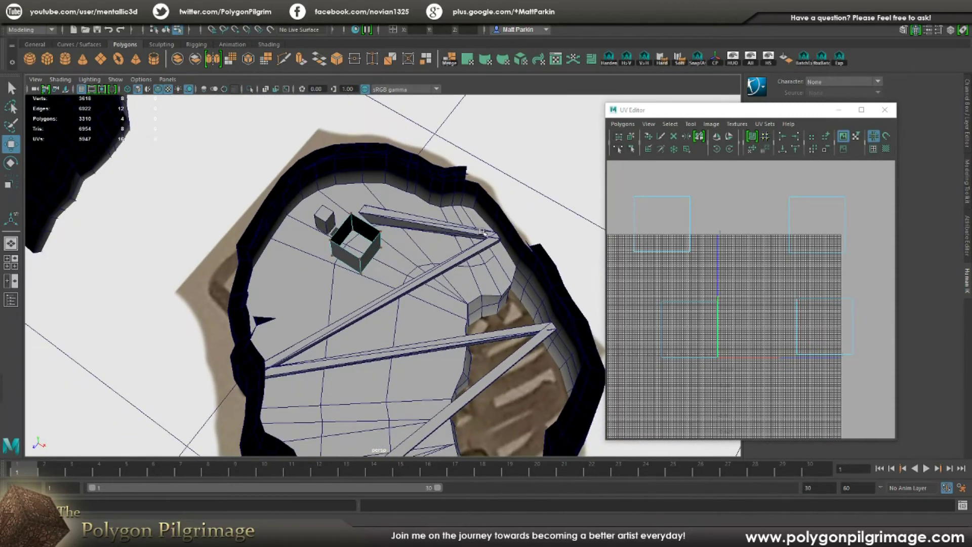
{"action": "scroll", "coordinate": [712, 270], "scroll_direction": "up", "scroll_amount": 2}
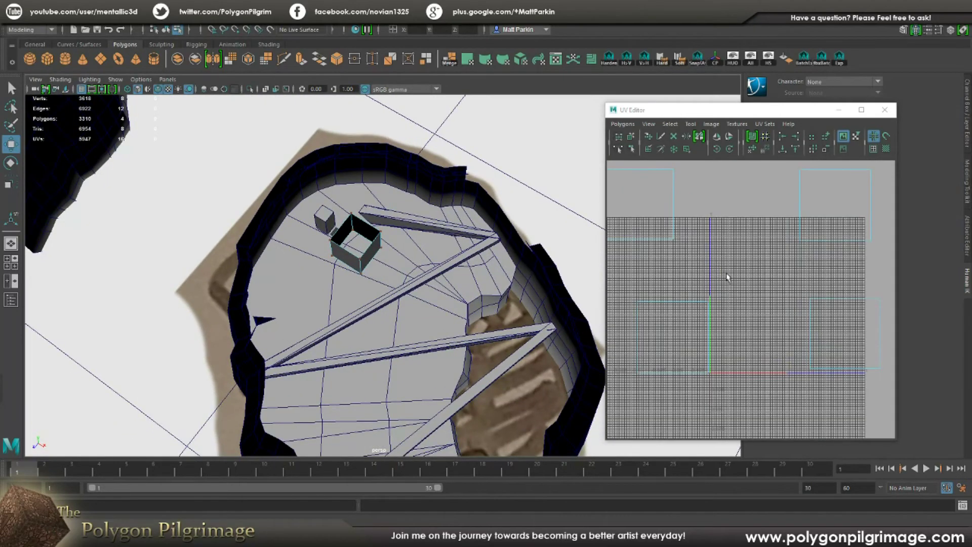
{"action": "scroll", "coordinate": [739, 273], "scroll_direction": "down", "scroll_amount": 2}
{"action": "mouse_move", "coordinate": [713, 260]}
{"action": "middle_mouse_down", "text": "alt"}
{"action": "mouse_move", "coordinate": [739, 273]}
{"action": "mouse_move", "coordinate": [716, 275]}
{"action": "middle_mouse_up", "text": "alt"}
{"action": "scroll", "coordinate": [740, 279], "scroll_direction": "up", "scroll_amount": 2}
{"action": "scroll", "coordinate": [722, 274], "scroll_direction": "down", "scroll_amount": 2}
- Move the lower-left shell's right and left UV columns to make a narrow upright strip beside the grid's vertical axis
{"action": "right_click_drag", "start_coordinate": [751, 273], "coordinate": [788, 275]}
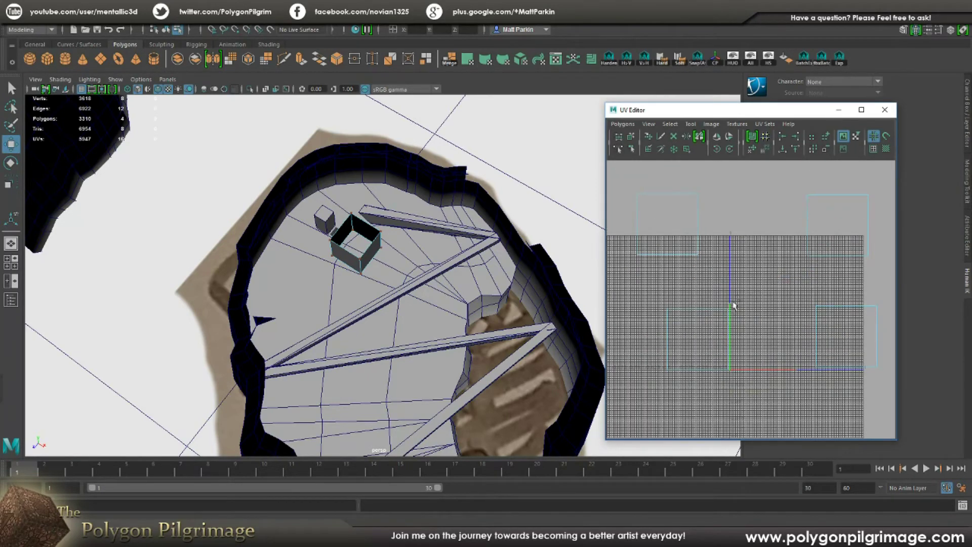
{"action": "left_click_drag", "start_coordinate": [710, 299], "coordinate": [759, 408]}
{"action": "left_click_drag", "start_coordinate": [777, 344], "coordinate": [800, 340]}
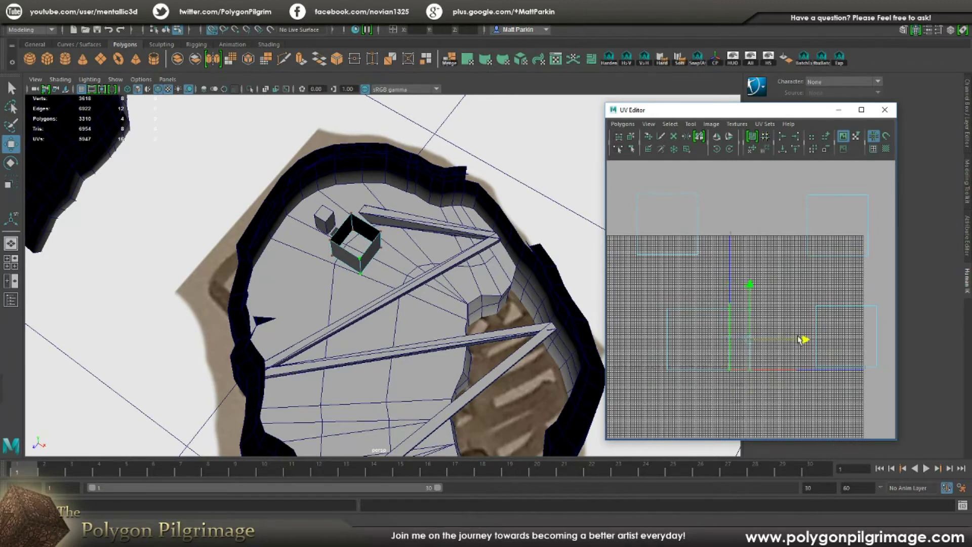
{"action": "left_click_drag", "start_coordinate": [658, 289], "coordinate": [688, 376]}
{"action": "left_click_drag", "start_coordinate": [698, 341], "coordinate": [761, 341]}
{"action": "middle_click_drag", "start_coordinate": [762, 343], "coordinate": [759, 344]}
{"action": "left_click", "coordinate": [641, 289]}
- Snap the four UVs of the lower-right shell onto the matching corners of the narrow strip
{"action": "left_click", "coordinate": [818, 379]}
{"action": "left_click_drag", "start_coordinate": [813, 370], "coordinate": [736, 371]}
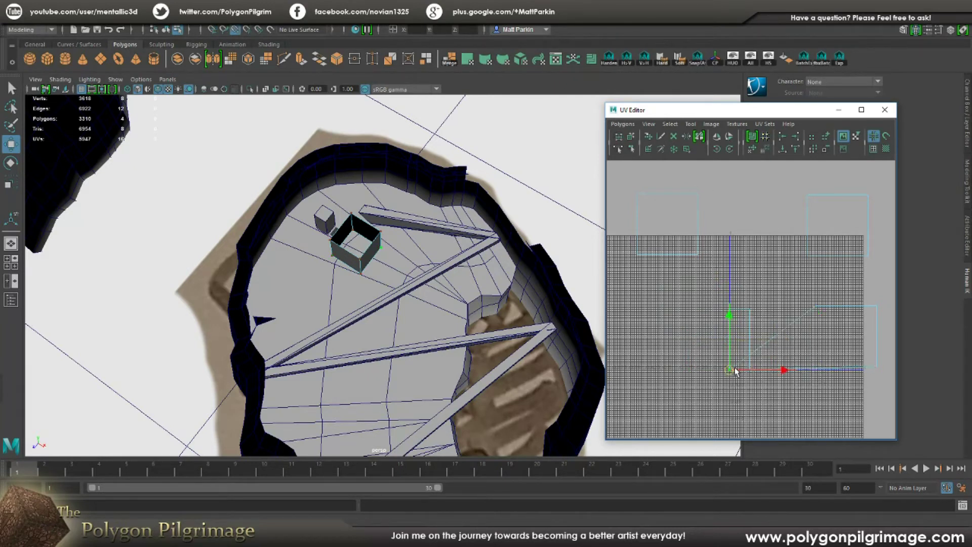
{"action": "left_click_drag", "start_coordinate": [804, 305], "coordinate": [732, 310]}
{"action": "key", "text": "v"}
{"action": "left_click", "coordinate": [878, 306]}
{"action": "left_click_drag", "start_coordinate": [879, 306], "coordinate": [755, 314]}
{"action": "left_click", "coordinate": [871, 369]}
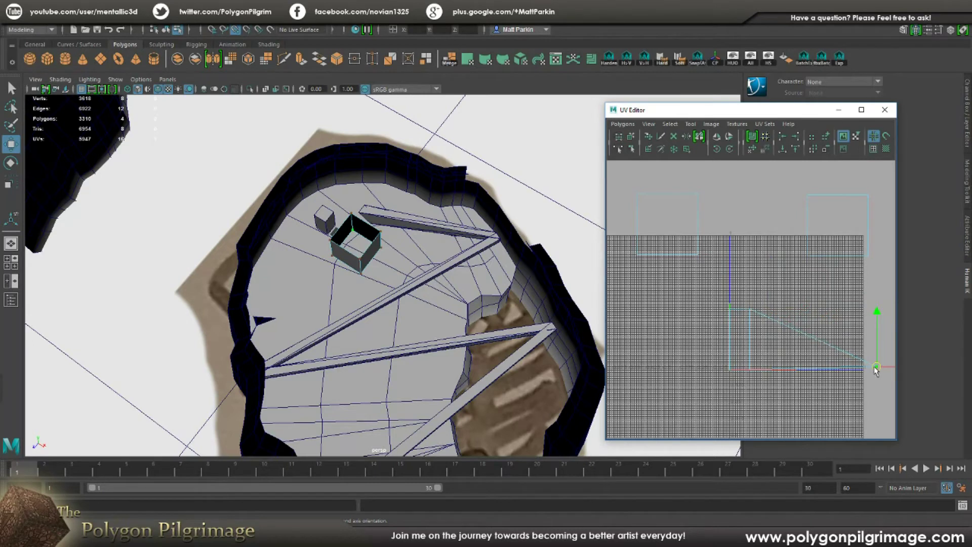
{"action": "left_click_drag", "start_coordinate": [872, 369], "coordinate": [752, 373]}
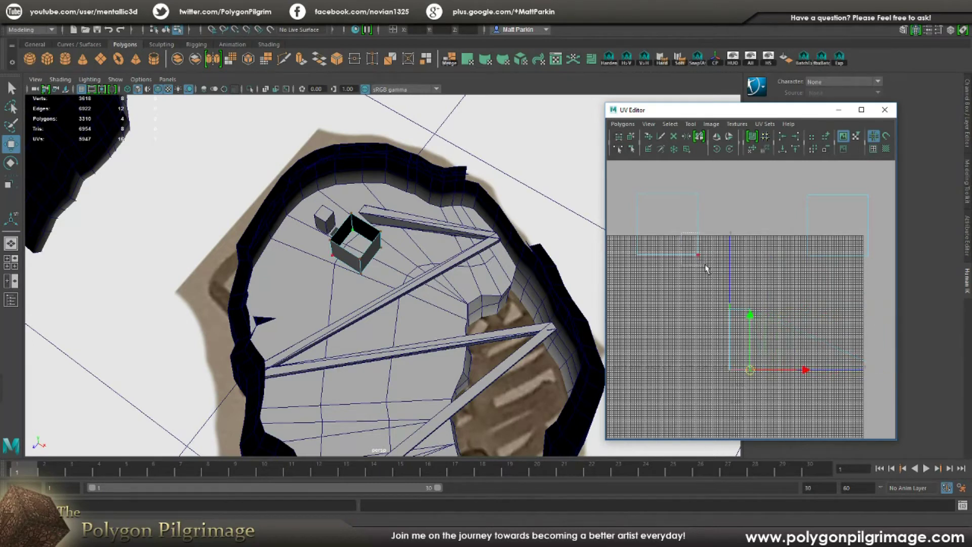
- Snap the four UVs of the upper-left shell onto the matching corners of the narrow strip
{"action": "left_click", "coordinate": [699, 255]}
{"action": "left_click_drag", "start_coordinate": [699, 256], "coordinate": [751, 379]}
{"action": "left_click_drag", "start_coordinate": [640, 258], "coordinate": [730, 370]}
{"action": "left_click", "coordinate": [699, 197]}
{"action": "left_click_drag", "start_coordinate": [700, 196], "coordinate": [754, 314]}
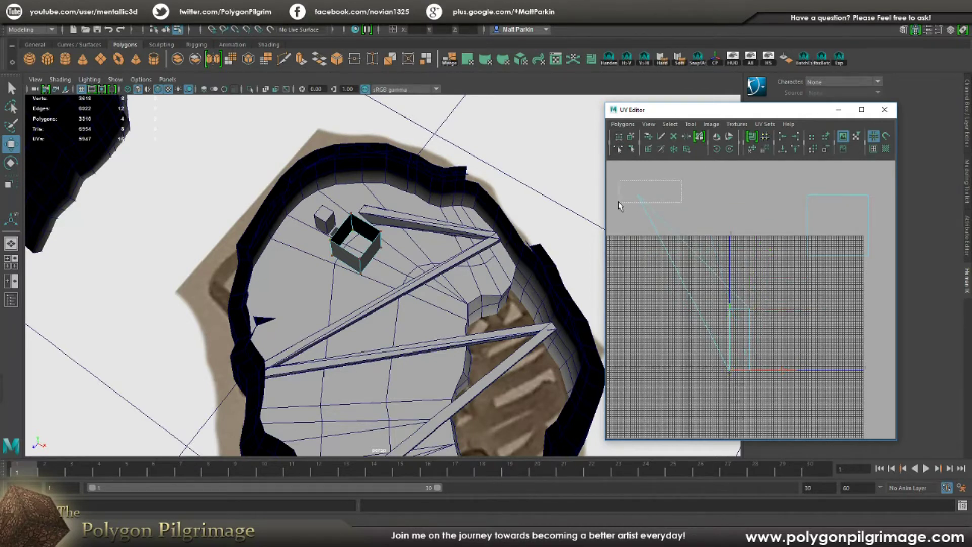
{"action": "left_click_drag", "start_coordinate": [621, 205], "coordinate": [729, 310]}
- Snap the four UVs of the upper-right shell onto the matching corners of the narrow strip
{"action": "left_click_drag", "start_coordinate": [793, 234], "coordinate": [728, 369]}
{"action": "left_click_drag", "start_coordinate": [859, 253], "coordinate": [753, 371]}
{"action": "left_click_drag", "start_coordinate": [793, 189], "coordinate": [728, 300]}
{"action": "key", "text": "v"}
{"action": "left_click_drag", "start_coordinate": [833, 197], "coordinate": [759, 307]}
{"action": "left_click", "coordinate": [734, 334]}
- Switch to face selection and spread the stacked UV strips apart horizontally into a row of four side by side
{"action": "scroll", "coordinate": [734, 334], "scroll_direction": "up", "scroll_amount": 4}
{"action": "middle_click_drag", "start_coordinate": [762, 343], "coordinate": [733, 267], "text": "alt"}
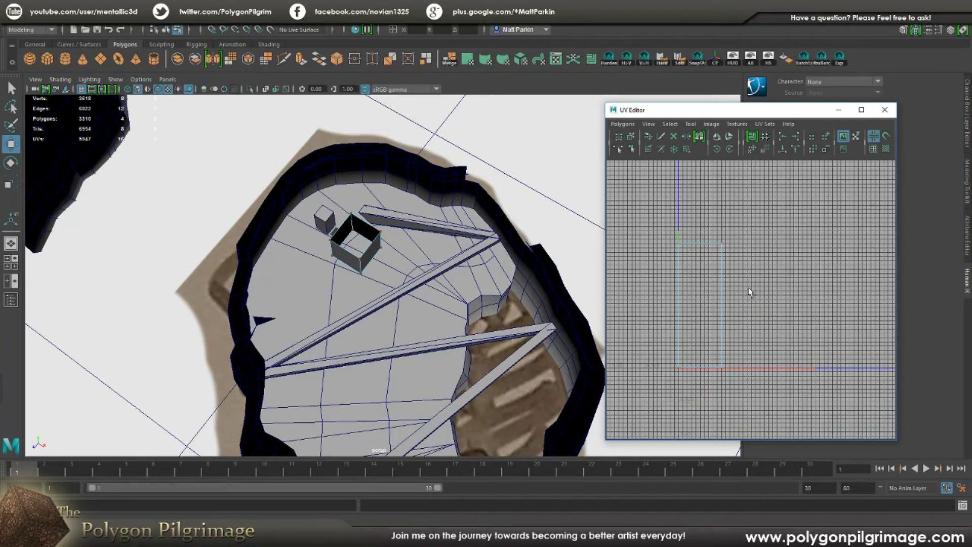
{"action": "right_click_drag", "start_coordinate": [780, 291], "coordinate": [780, 319]}
{"action": "left_click", "coordinate": [719, 305]}
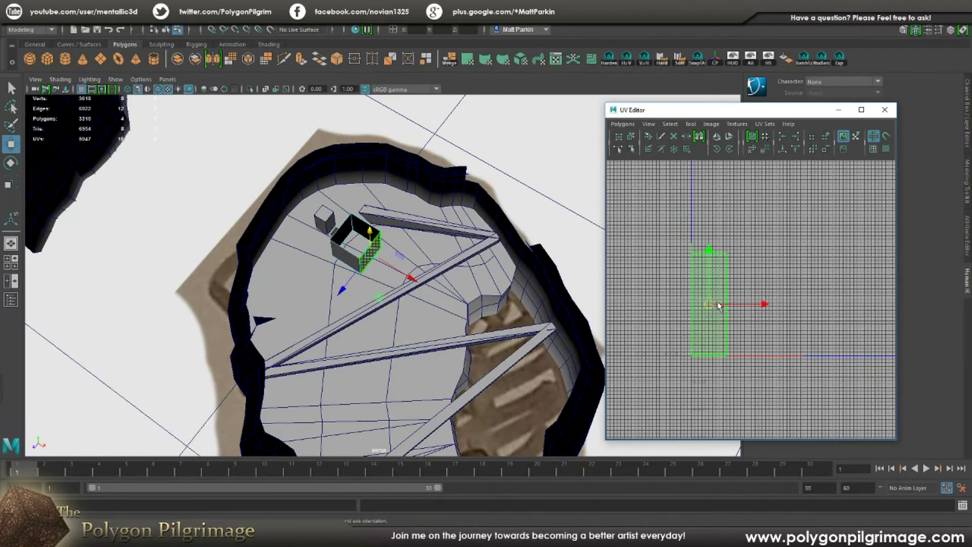
{"action": "left_click_drag", "start_coordinate": [719, 305], "coordinate": [849, 306]}
{"action": "left_click", "coordinate": [711, 304]}
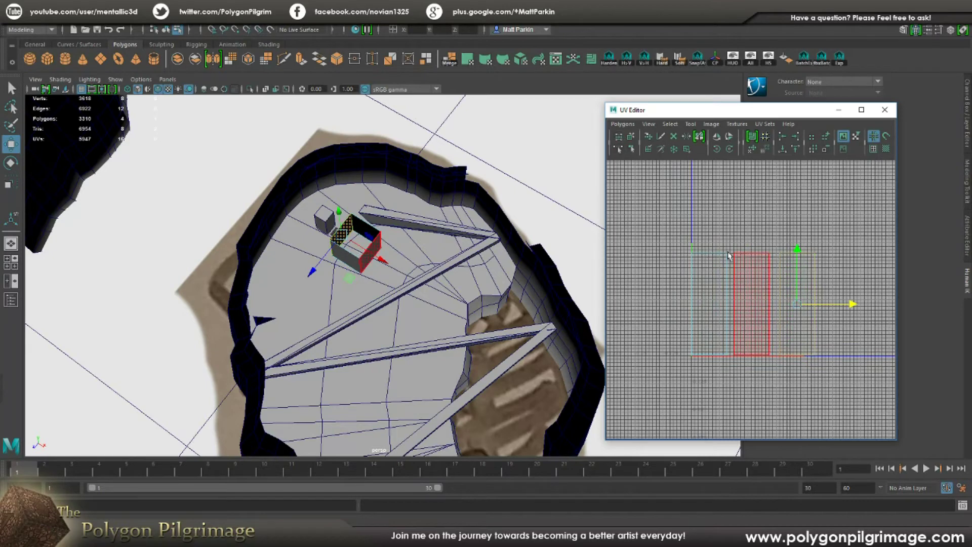
{"action": "left_click", "coordinate": [703, 277]}
{"action": "left_click_drag", "start_coordinate": [751, 305], "coordinate": [882, 305]}
{"action": "left_click", "coordinate": [738, 238]}
{"action": "scroll", "coordinate": [735, 244], "scroll_direction": "down", "scroll_amount": 5}
{"action": "scroll", "coordinate": [791, 294], "scroll_direction": "up", "scroll_amount": 1}
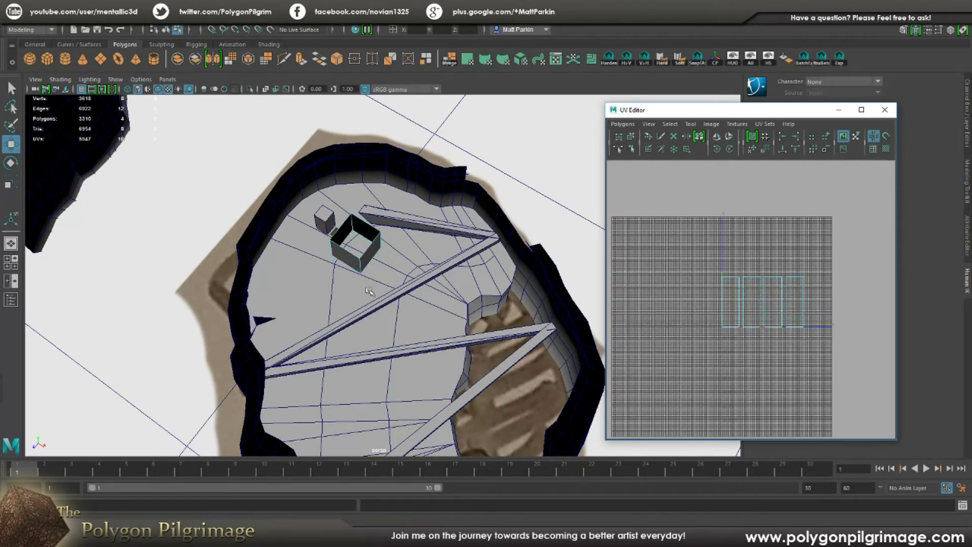
- Check the cube's side faces against their UV strips from a closer angle, and close the UV Editor
{"action": "left_click_drag", "start_coordinate": [339, 299], "coordinate": [324, 272], "text": "alt"}
{"action": "scroll", "coordinate": [323, 272], "scroll_direction": "up", "scroll_amount": 5}
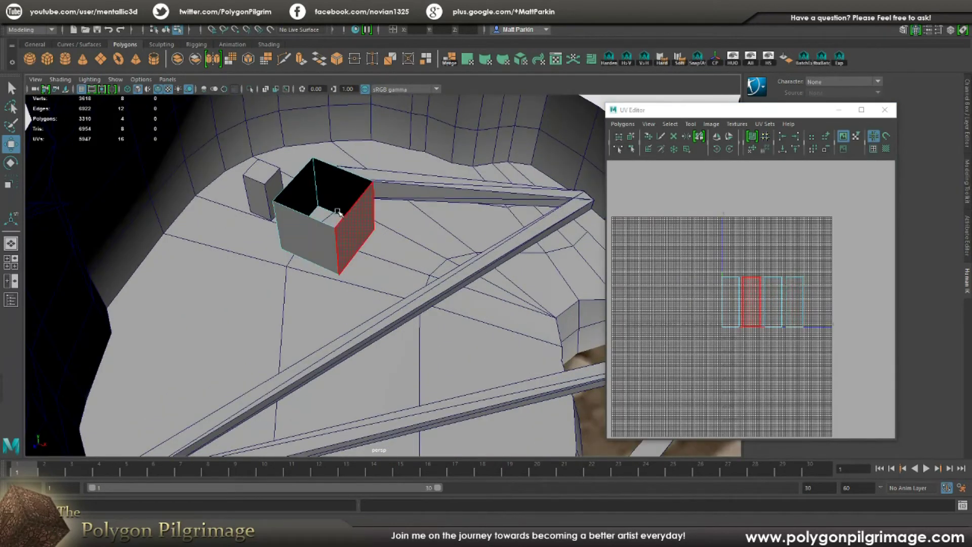
{"action": "left_click_drag", "start_coordinate": [339, 266], "coordinate": [380, 263], "text": "alt"}
{"action": "scroll", "coordinate": [381, 263], "scroll_direction": "down", "scroll_amount": 2}
{"action": "left_click", "coordinate": [883, 112]}
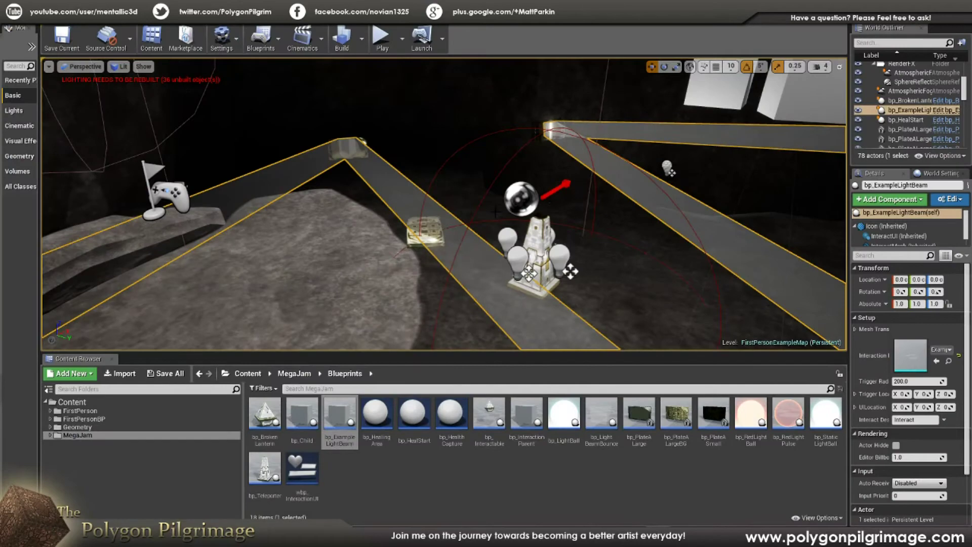
- Switch to Unreal Engine and set the length of Timeline_0 in the bp_ExampleLightBeam blueprint to 12
{"action": "scroll", "coordinate": [444, 204], "scroll_direction": "up", "scroll_amount": 3}
{"action": "right_click_drag", "start_coordinate": [444, 205], "coordinate": [536, 202]}
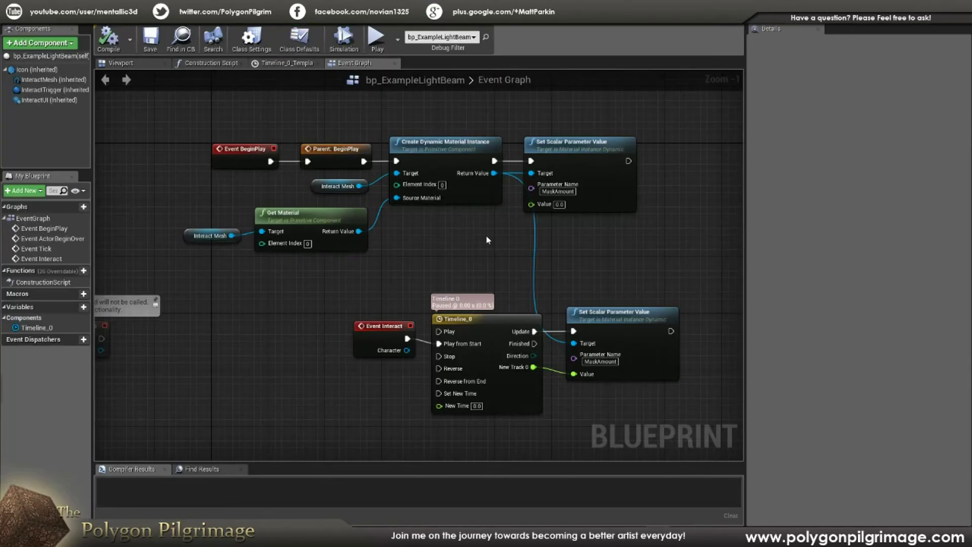
{"action": "left_click", "coordinate": [478, 329]}
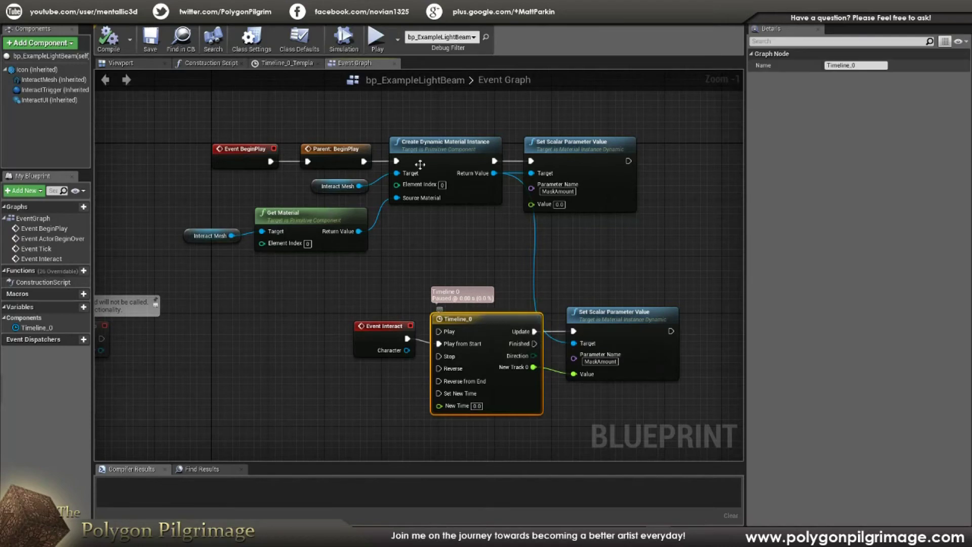
{"action": "left_click", "coordinate": [303, 63]}
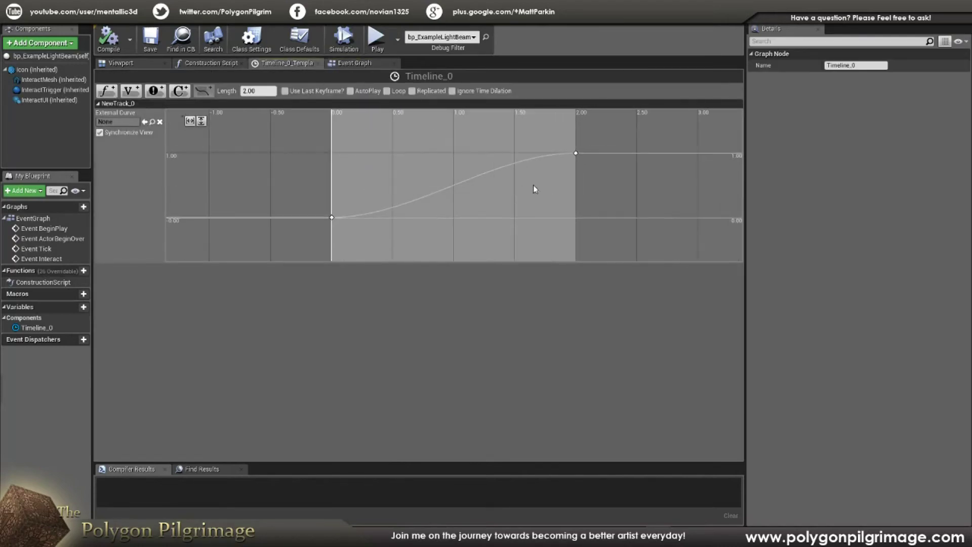
{"action": "scroll", "coordinate": [531, 186], "scroll_direction": "down", "scroll_amount": 2}
{"action": "left_click", "coordinate": [272, 94]}
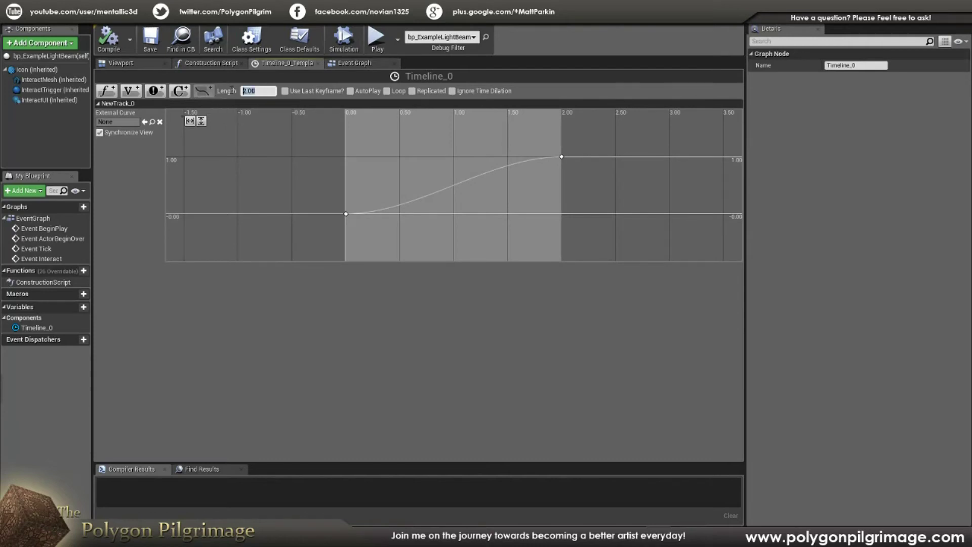
{"action": "type", "text": "12"}
{"action": "key", "text": "Return"}
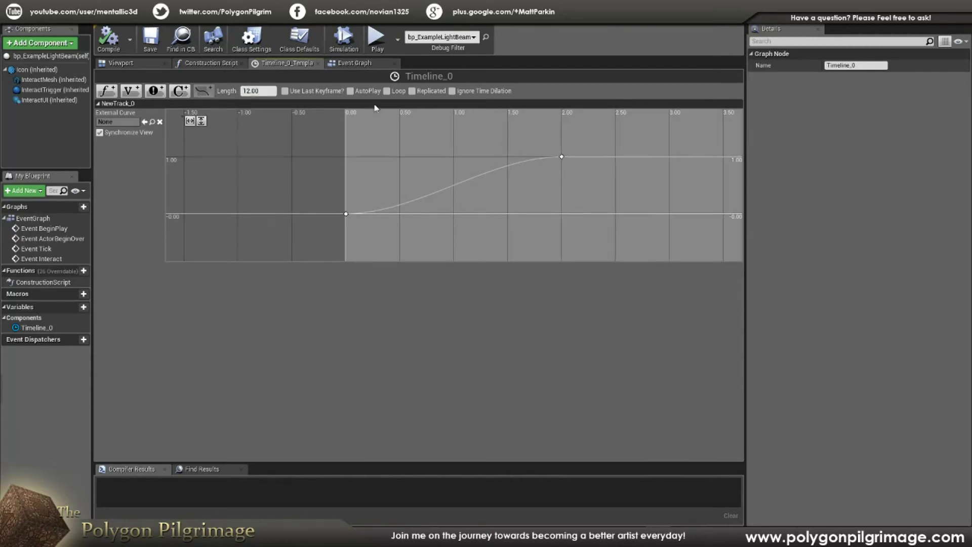
- Set the time of the timeline curve's last key to 12, and save the blueprint
{"action": "scroll", "coordinate": [589, 151], "scroll_direction": "down", "scroll_amount": 15}
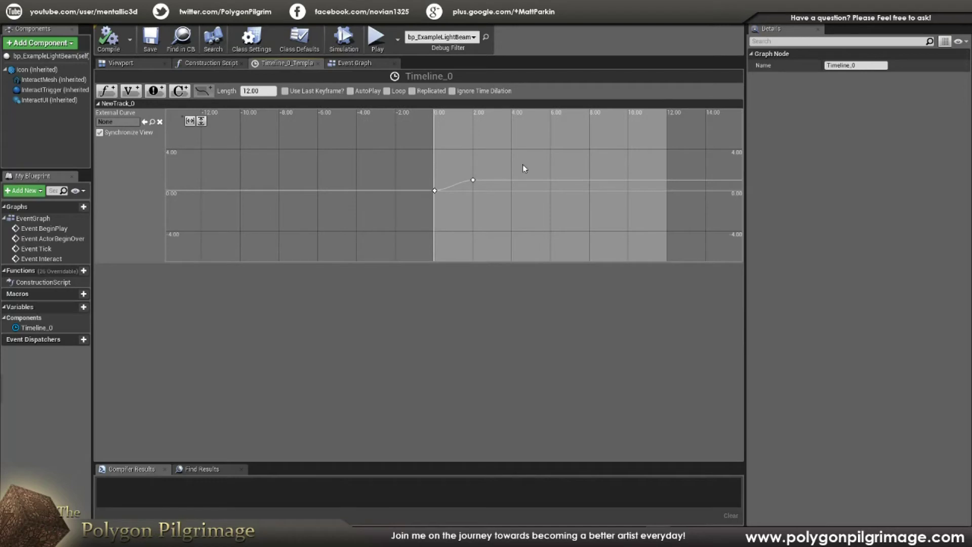
{"action": "left_click_drag", "start_coordinate": [521, 162], "coordinate": [465, 198]}
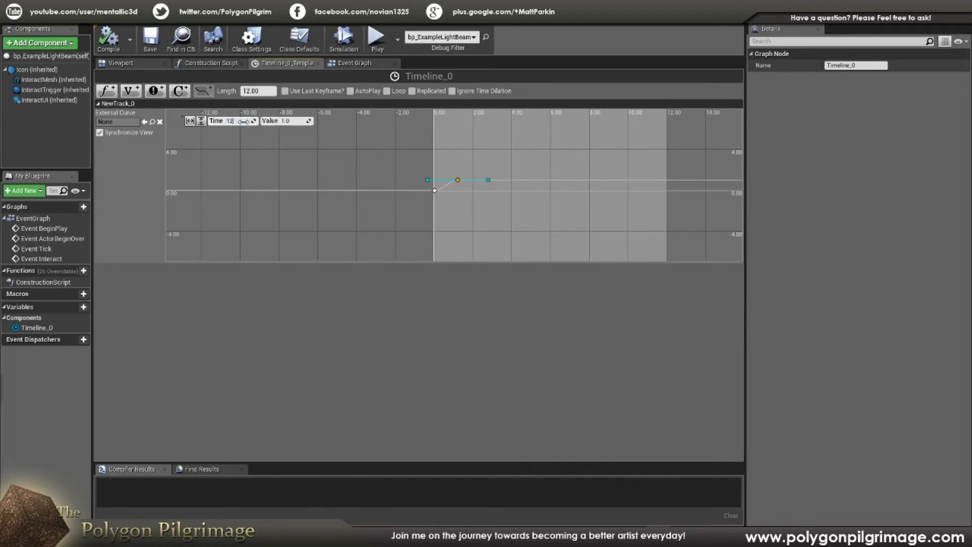
{"action": "type", "text": "12"}
{"action": "key", "text": "Return"}
{"action": "left_click", "coordinate": [155, 46]}
- Play the level and walk through the cave to watch the light beams travel between the plates
{"action": "left_click", "coordinate": [76, 8]}
{"action": "left_click", "coordinate": [381, 42]}
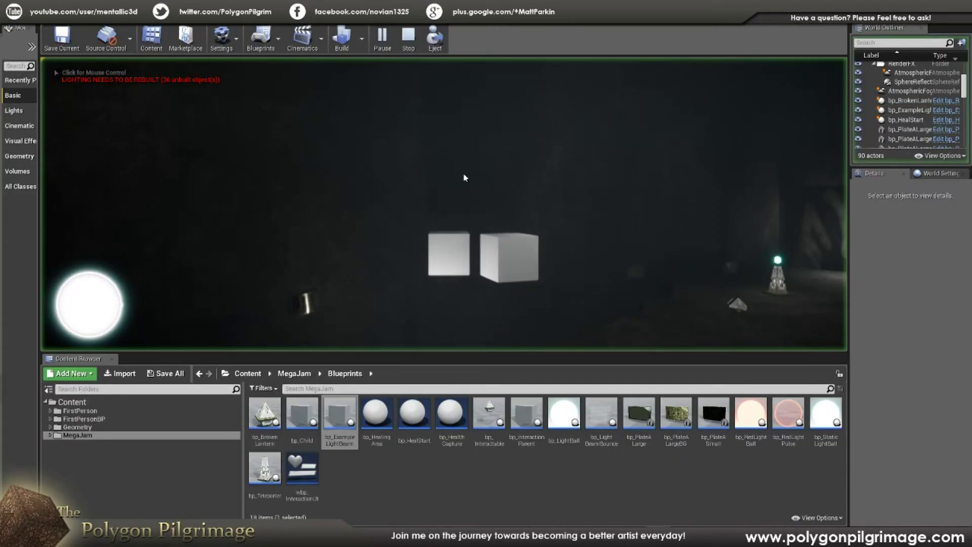
{"action": "left_click", "coordinate": [464, 177]}
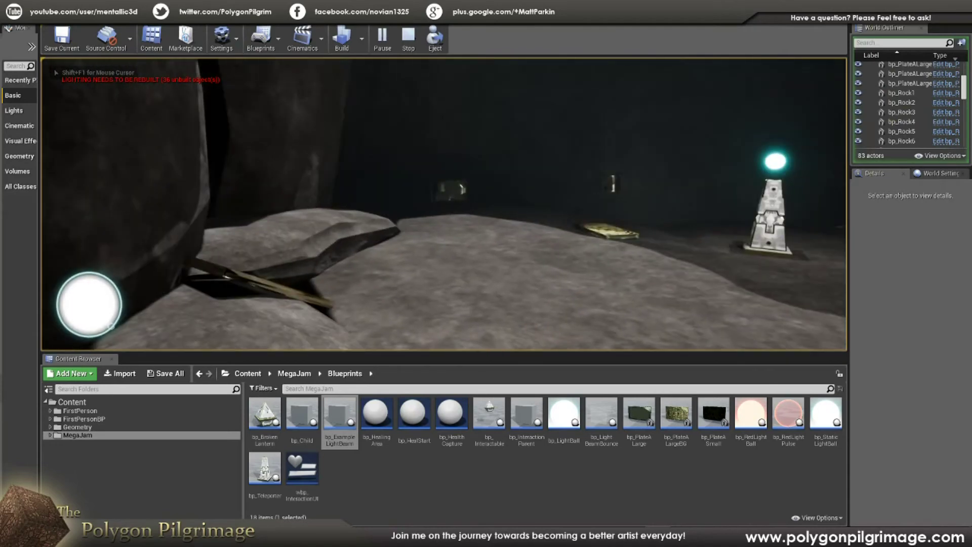
{"action": "key", "text": "w"}
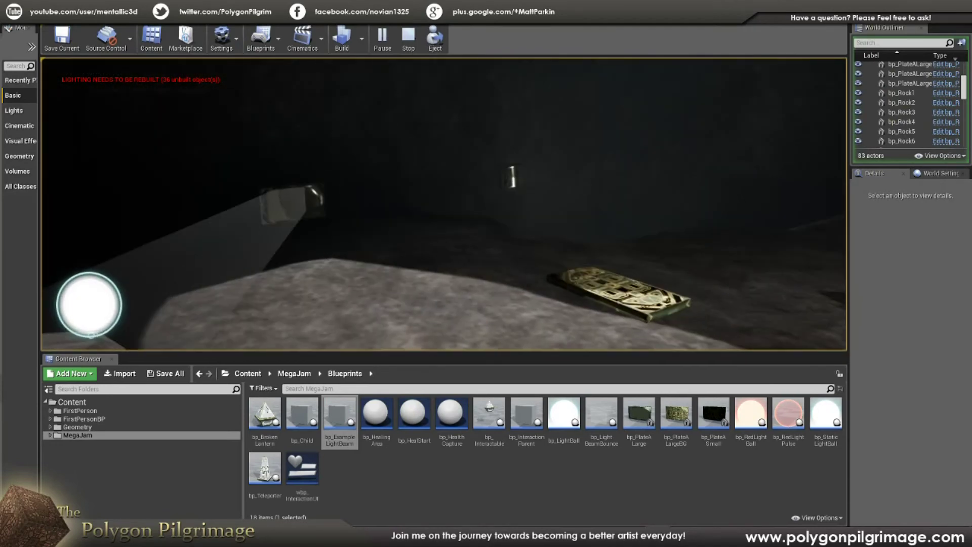
{"action": "key", "text": "w"}
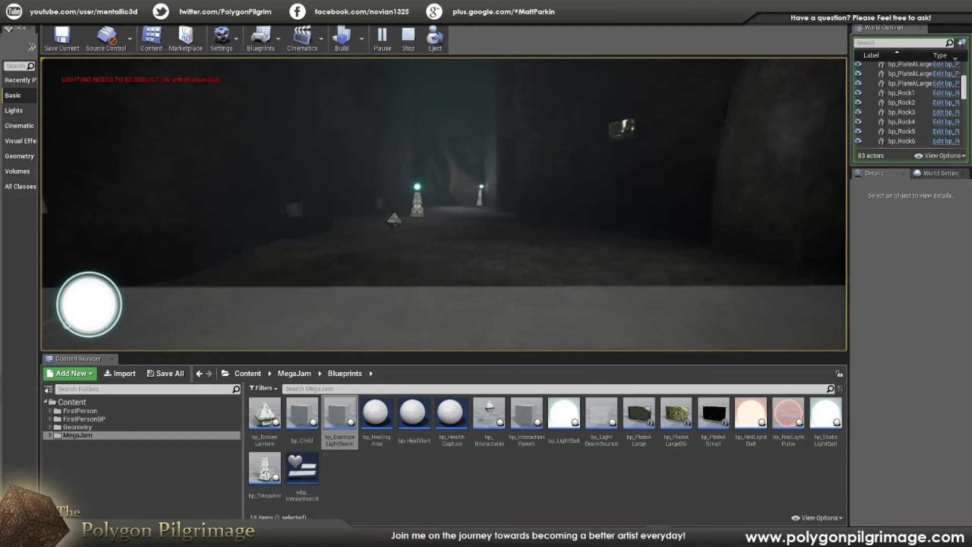
{"action": "key", "text": "w"}
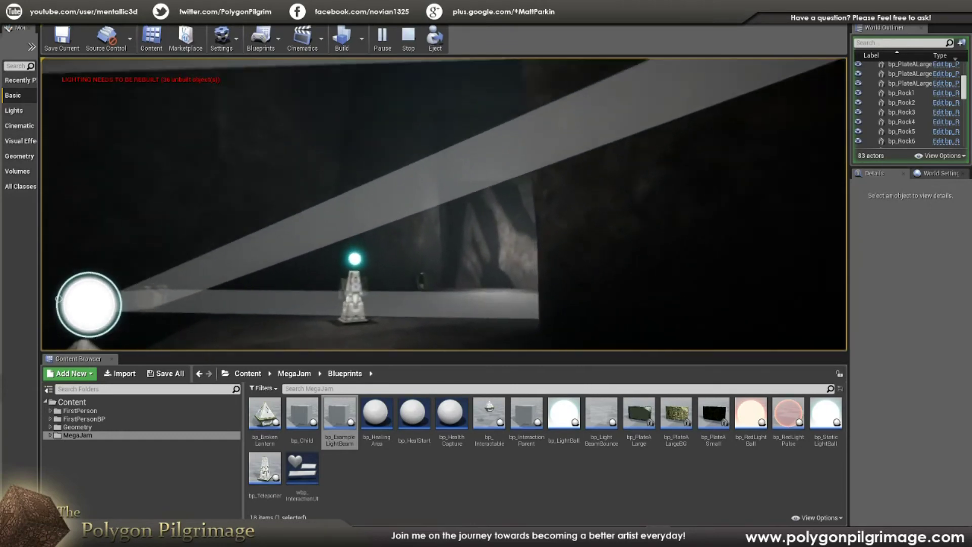
{"action": "key", "text": "w"}
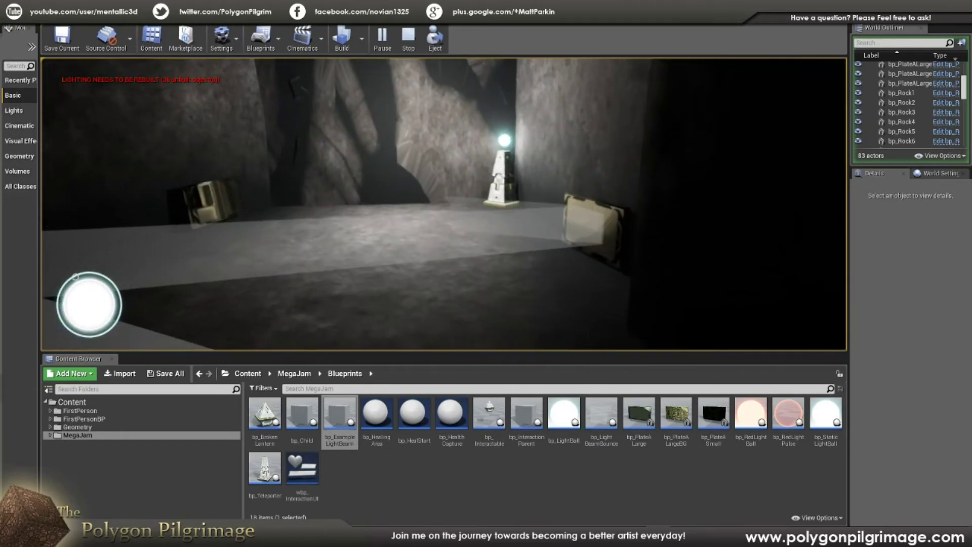
{"action": "key", "text": "w"}
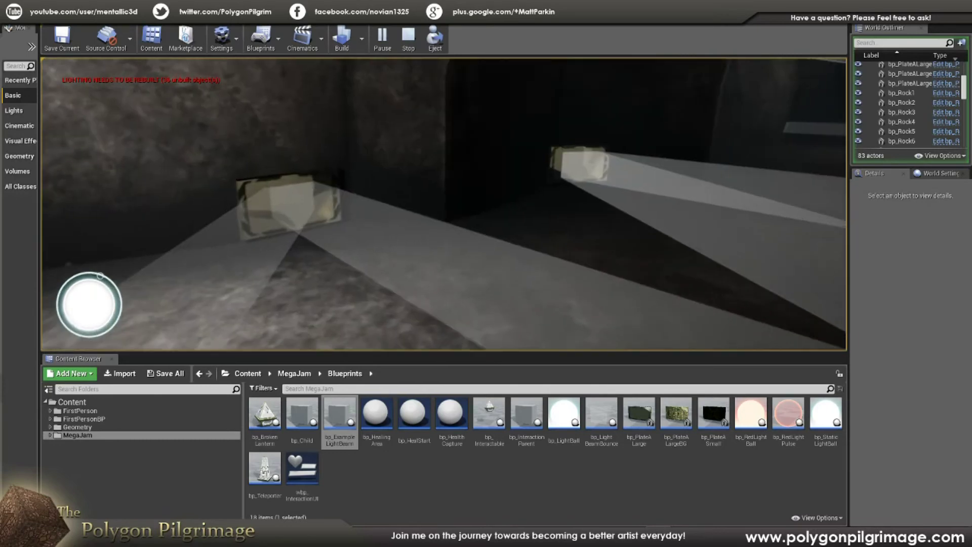
{"action": "key", "text": "w"}
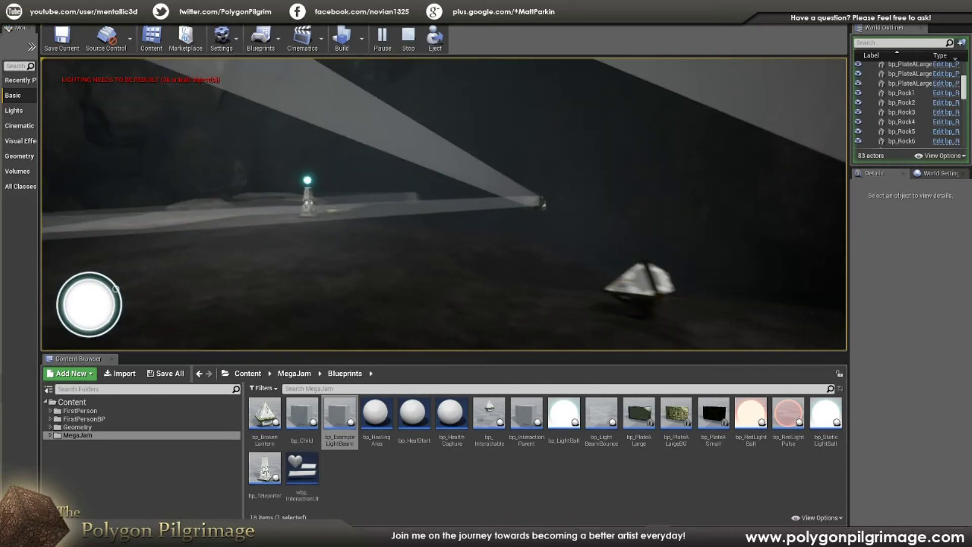
{"action": "key", "text": "w"}
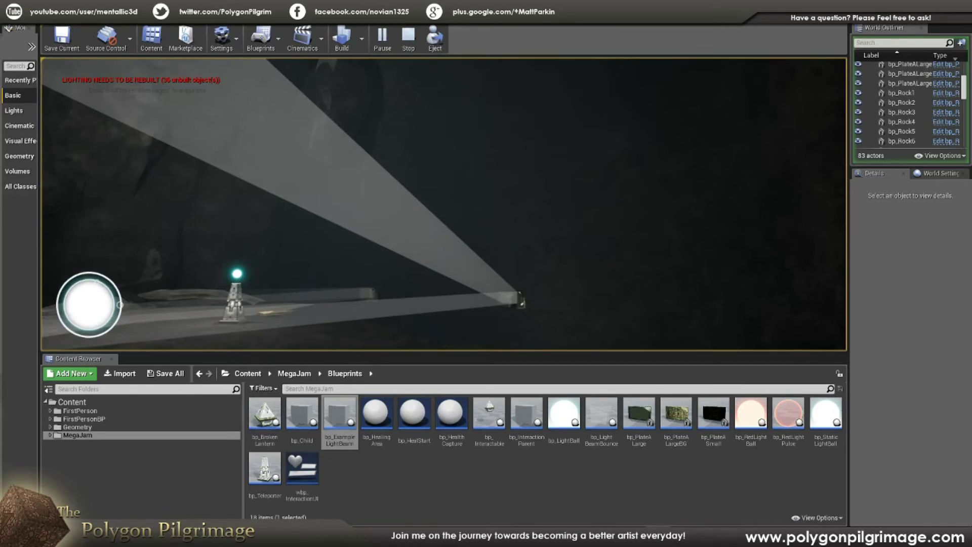
- Walk to the Beam Across tower in the running level, activate it to watch the slowed beams, and end the play-test
{"action": "key", "text": "w"}
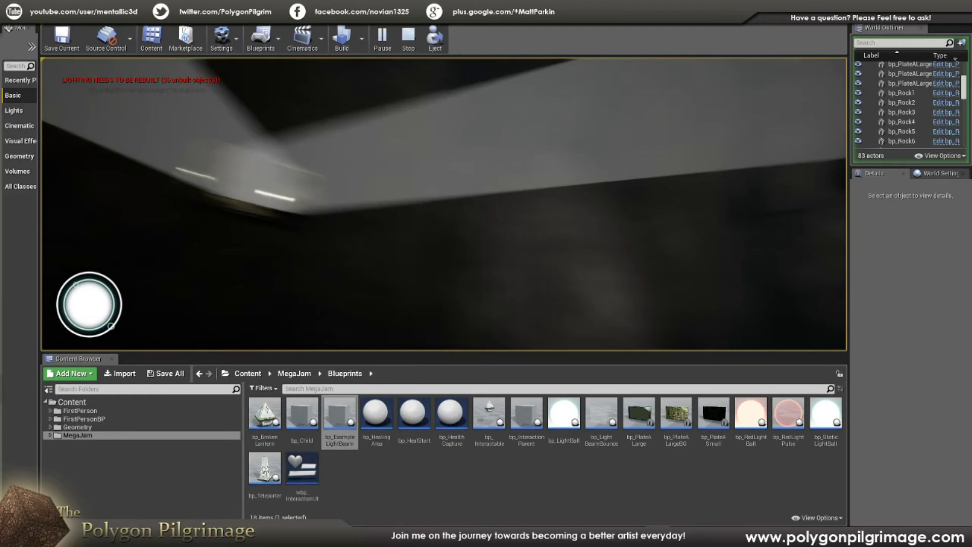
{"action": "key", "text": "w"}
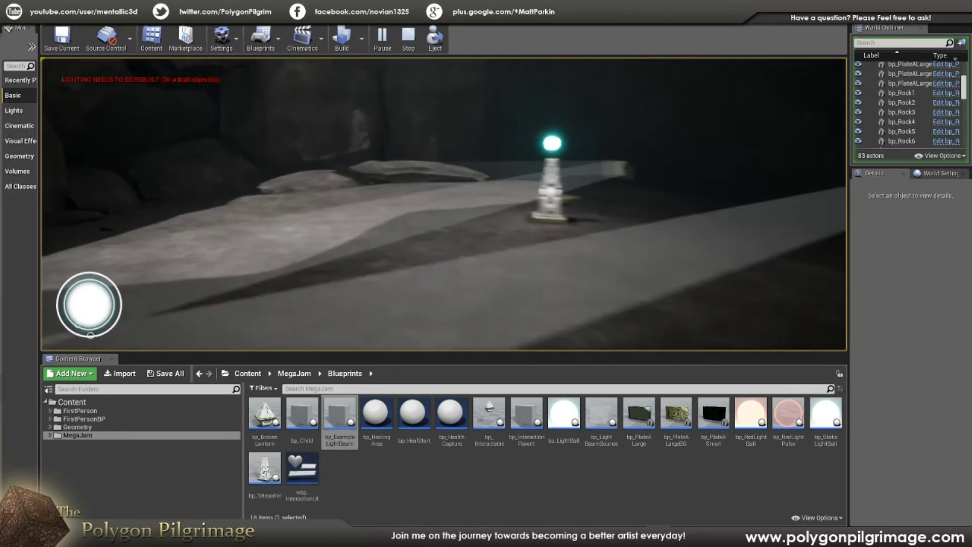
{"action": "key", "text": "w"}
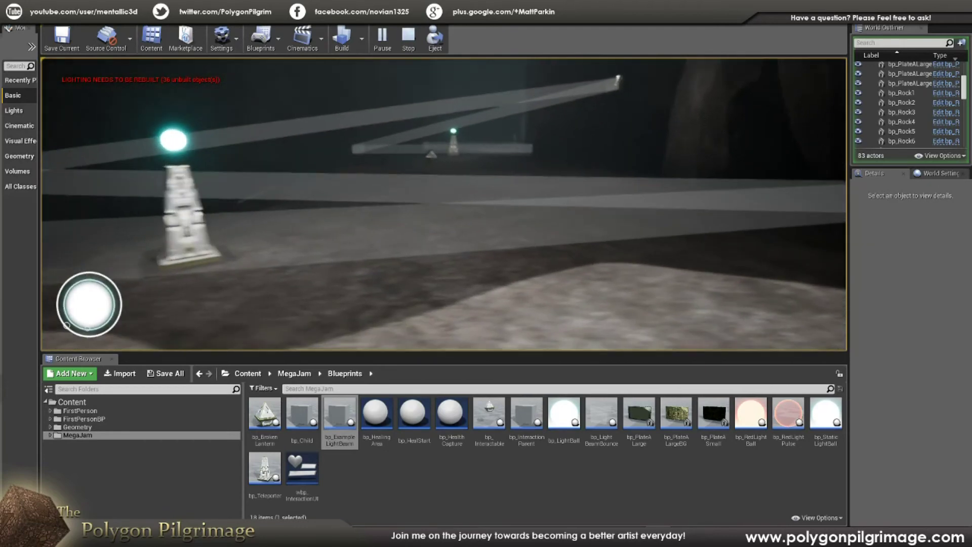
{"action": "key", "text": "w"}
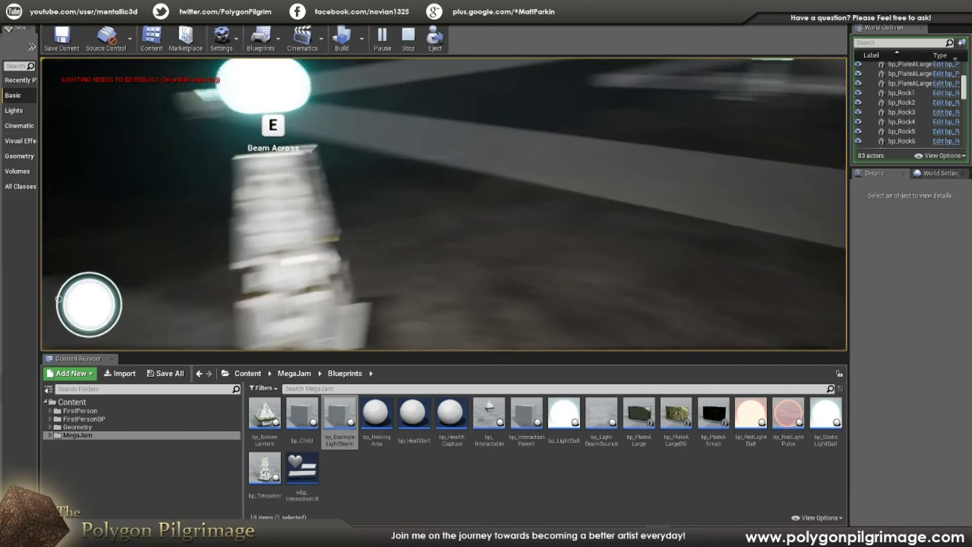
{"action": "key", "text": "w"}
{"action": "key", "text": "e"}
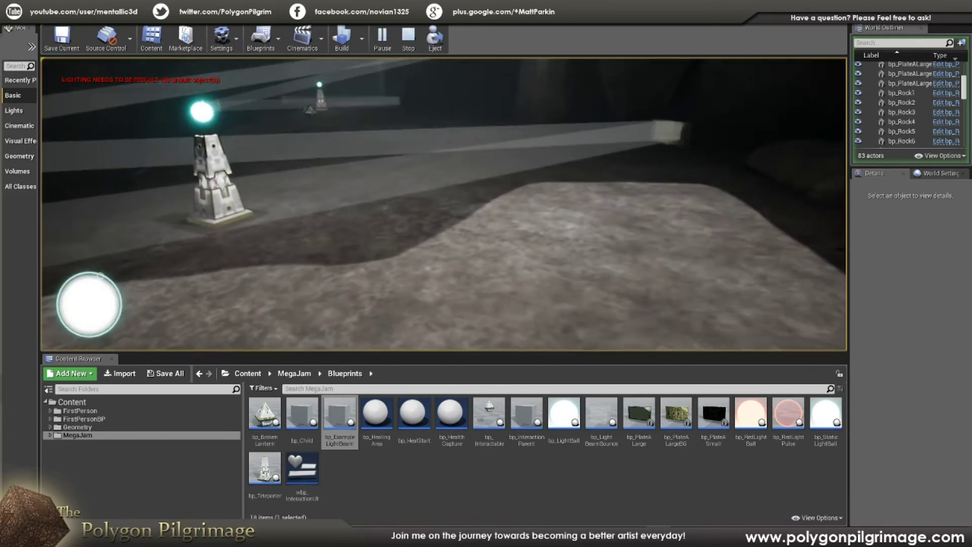
{"action": "key", "text": "w"}
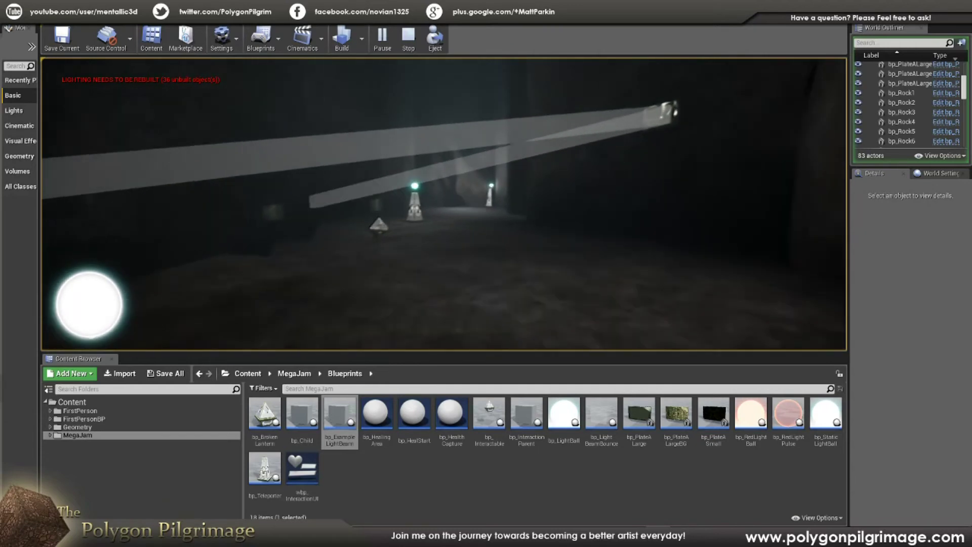
{"action": "key", "text": "Escape"}
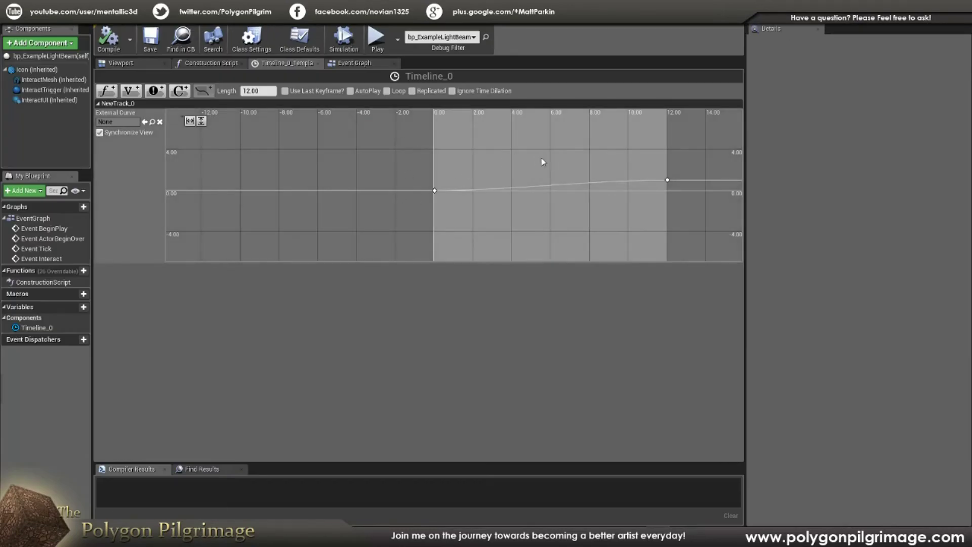
- Set the time of the timeline curve's last key to 1 and the length of Timeline_0 to 1
{"action": "left_click_drag", "start_coordinate": [554, 159], "coordinate": [683, 206]}
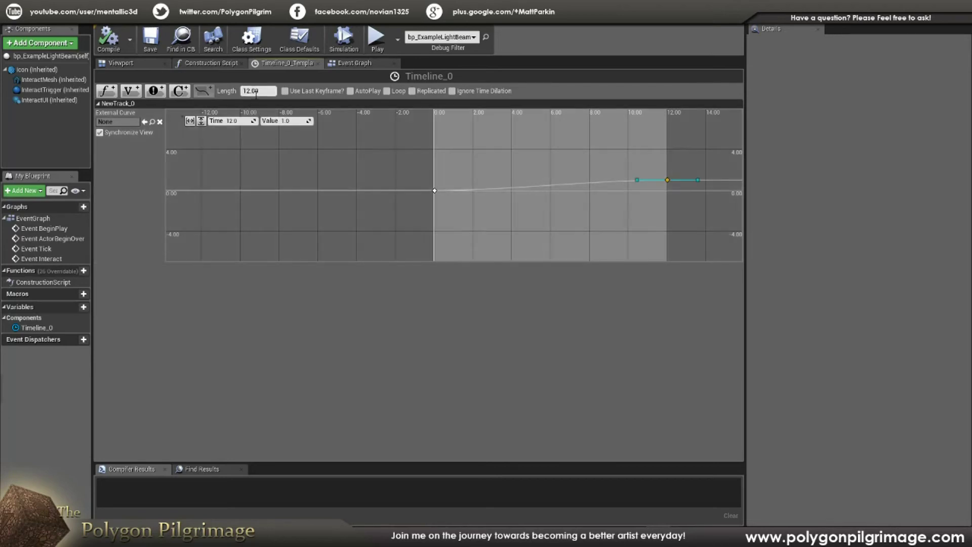
{"action": "type", "text": "1"}
{"action": "key", "text": "Return"}
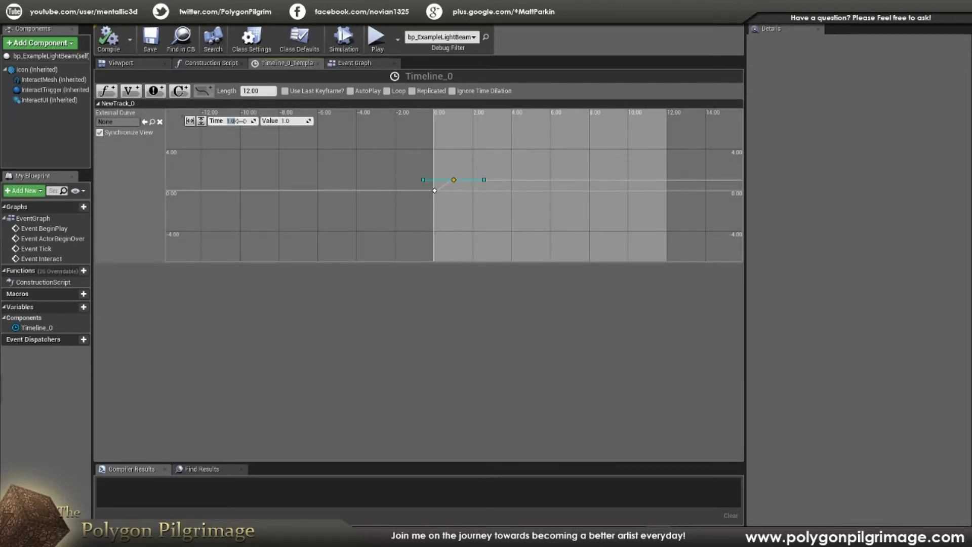
{"action": "left_click", "coordinate": [467, 150]}
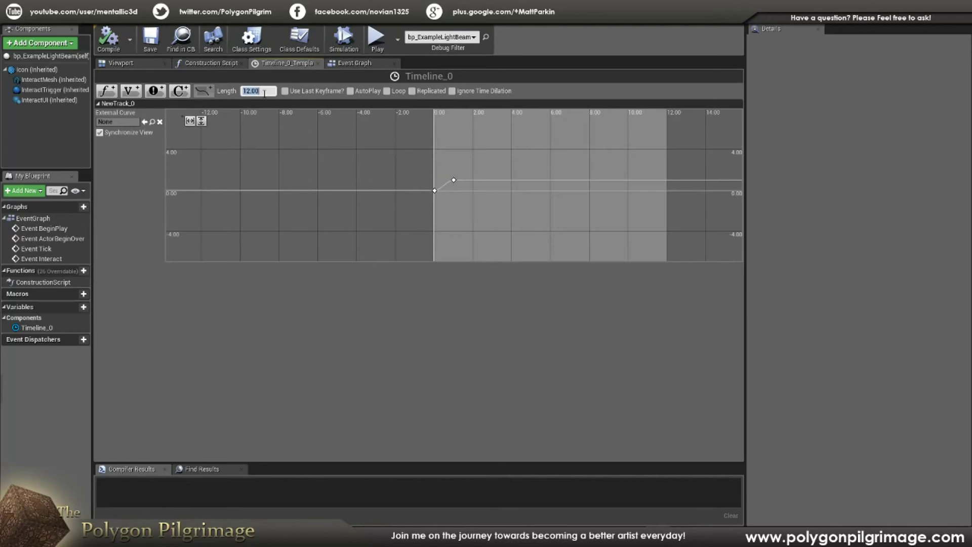
{"action": "left_click", "coordinate": [263, 93]}
{"action": "type", "text": "1"}
{"action": "key", "text": "Return"}
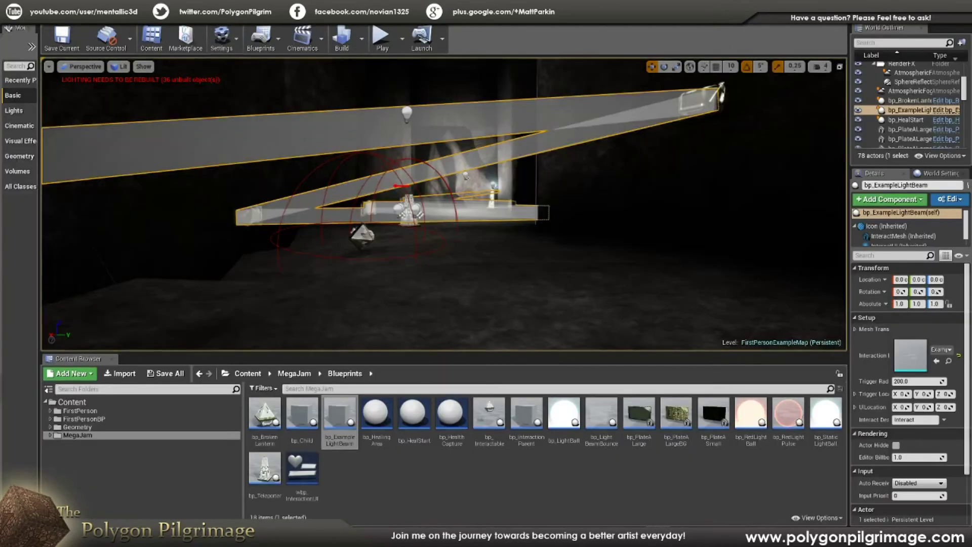
- Play the level with the shortened timeline, walk between the towers triggering the beam interaction, and end the play-test
{"action": "left_click", "coordinate": [382, 41]}
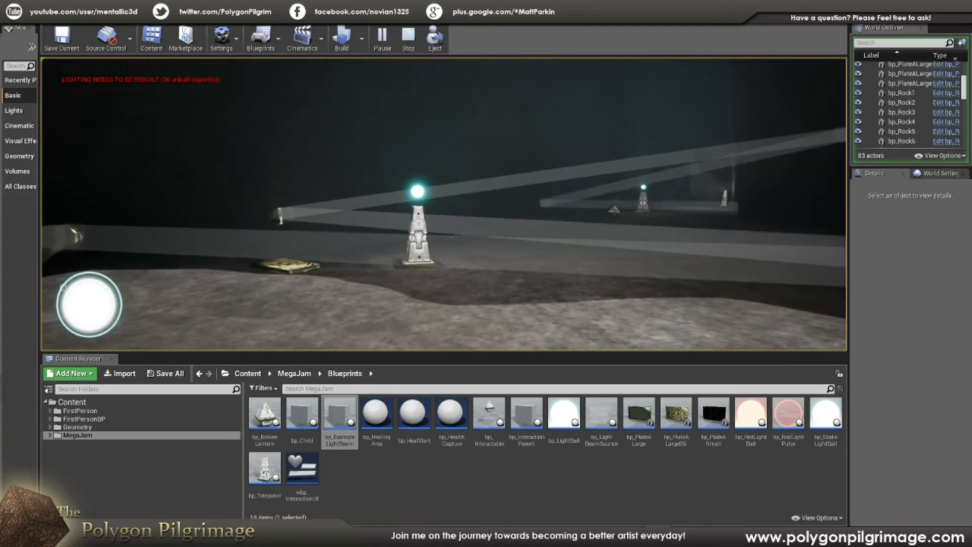
{"action": "key", "text": "w"}
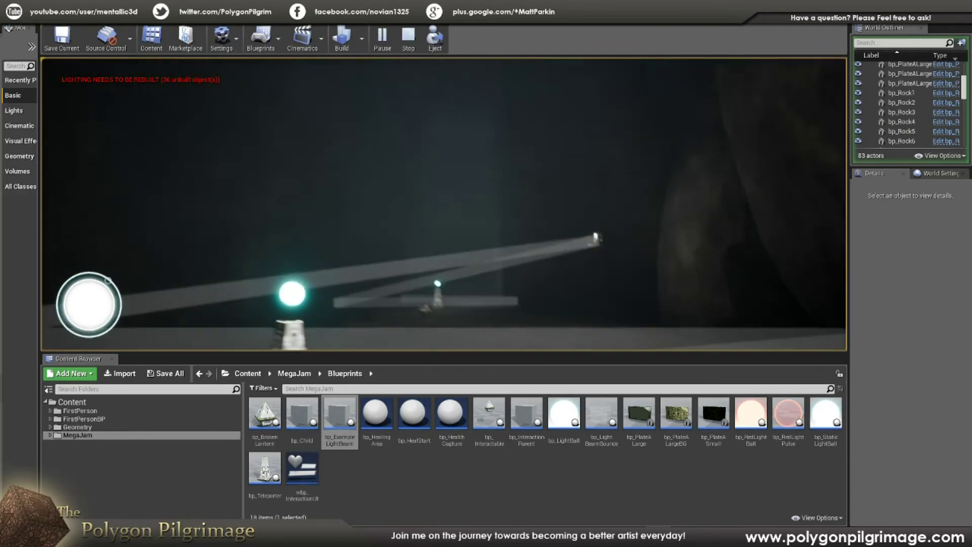
{"action": "key", "text": "w"}
{"action": "key", "text": "w"}
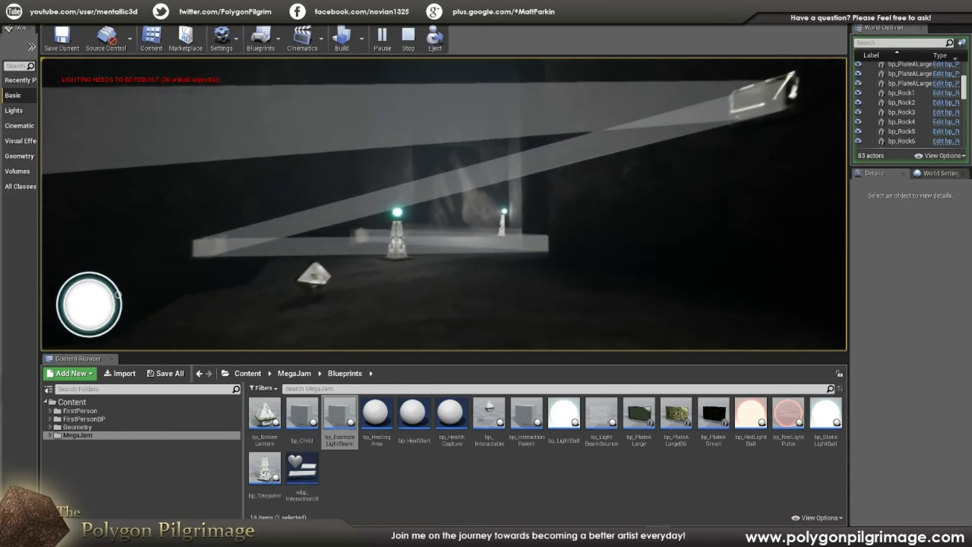
{"action": "key", "text": "w"}
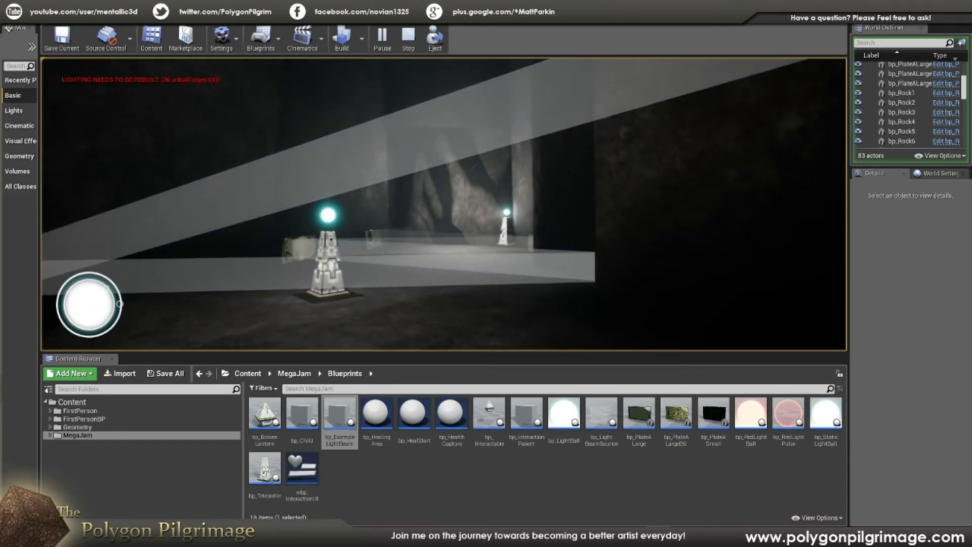
{"action": "key", "text": "w"}
{"action": "key", "text": "e"}
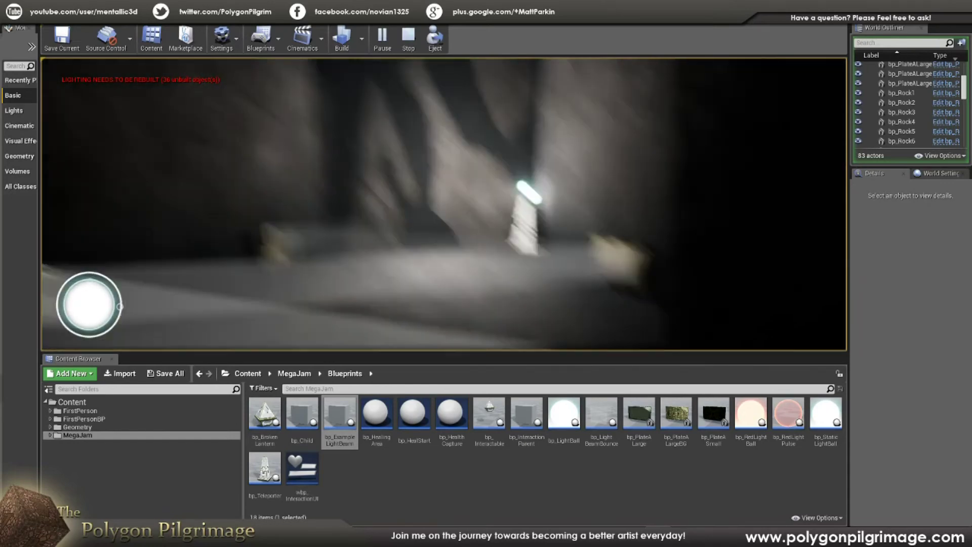
{"action": "key", "text": "w"}
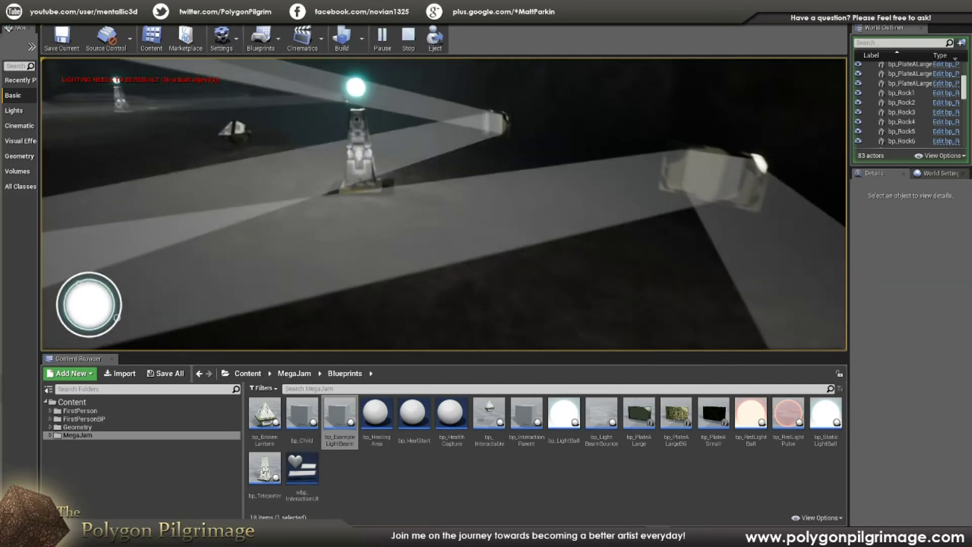
{"action": "key", "text": "w"}
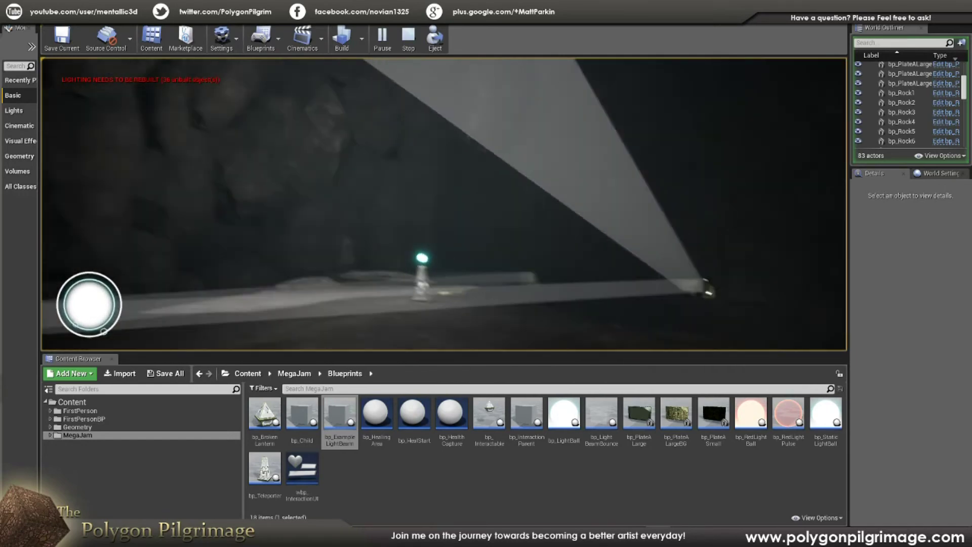
{"action": "key", "text": "w"}
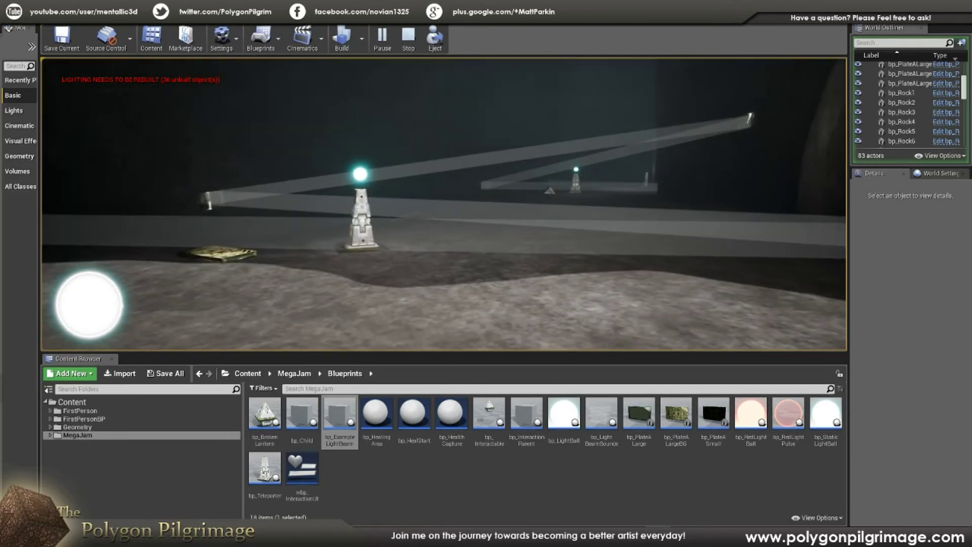
{"action": "key", "text": "Escape"}
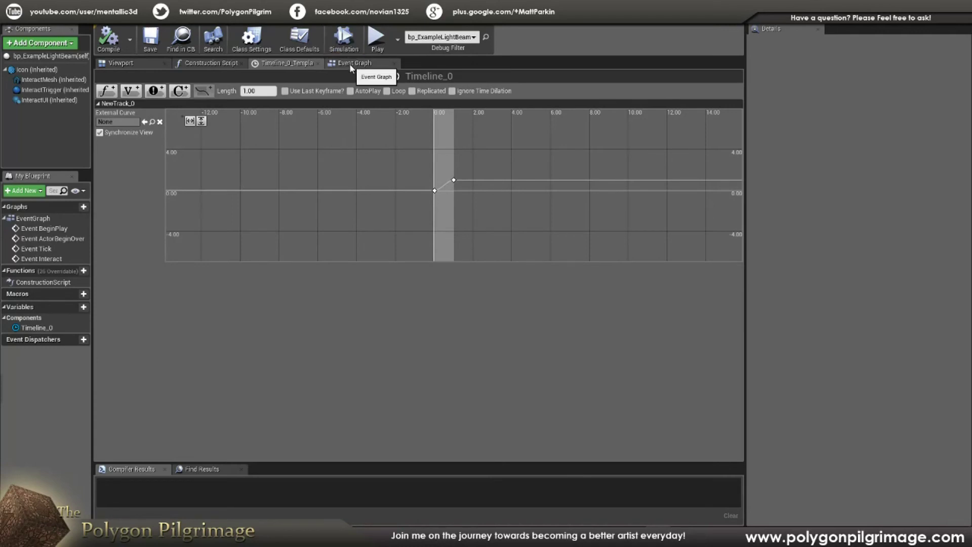
- Review the bp_ExampleLightBeam event graph, especially Timeline_0 and the two Set Scalar Parameter Value nodes for MaskAmount
{"action": "left_click", "coordinate": [350, 63]}
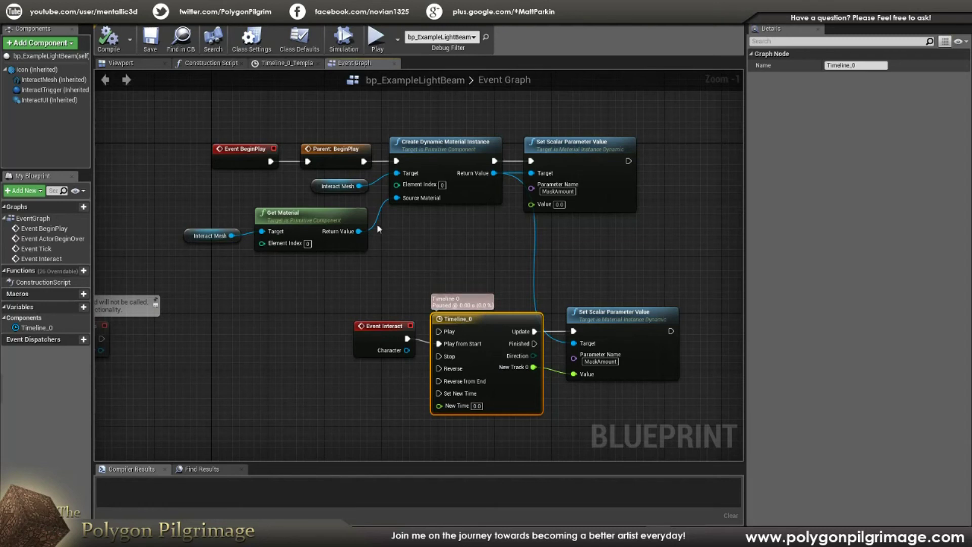
{"action": "left_click_drag", "start_coordinate": [201, 105], "coordinate": [720, 409]}
{"action": "left_click", "coordinate": [664, 258]}
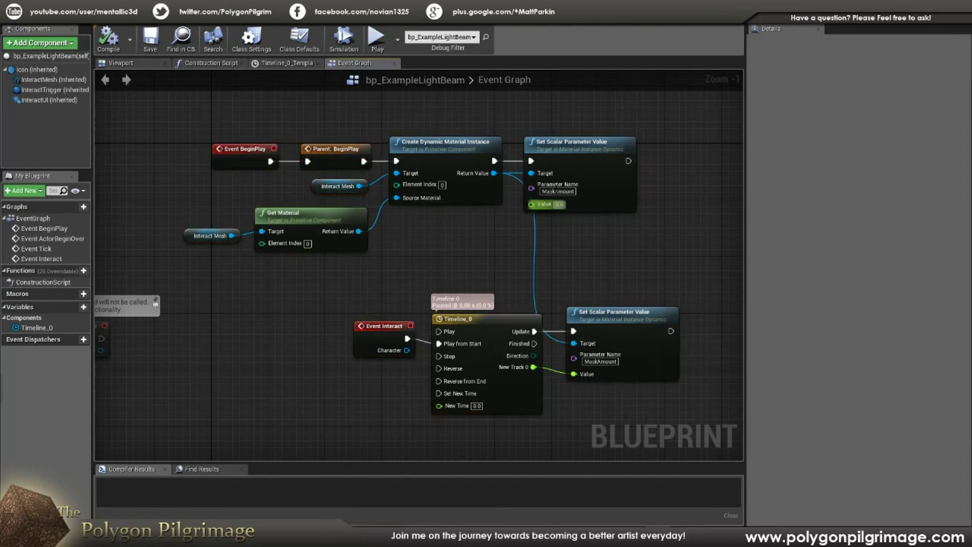
{"action": "left_click_drag", "start_coordinate": [669, 115], "coordinate": [601, 242]}
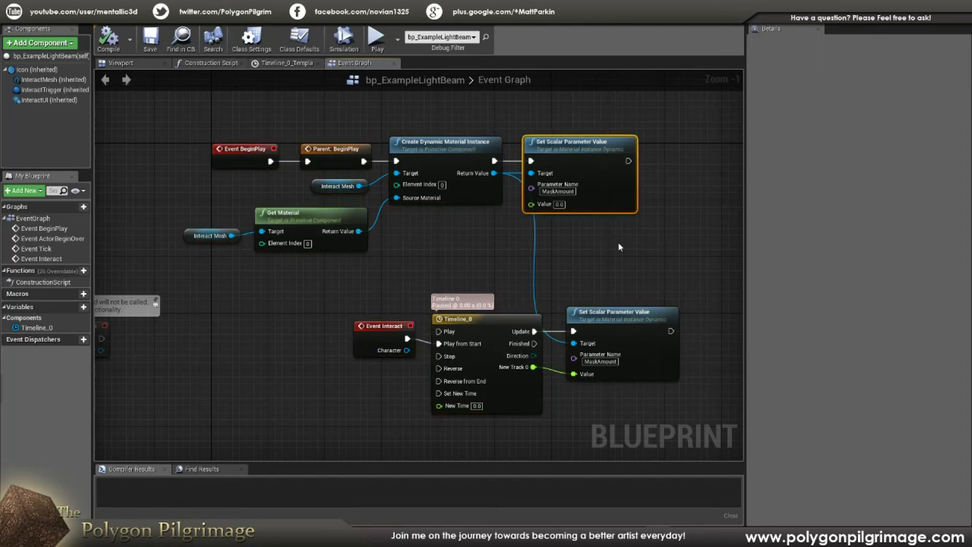
{"action": "left_click_drag", "start_coordinate": [619, 259], "coordinate": [700, 389]}
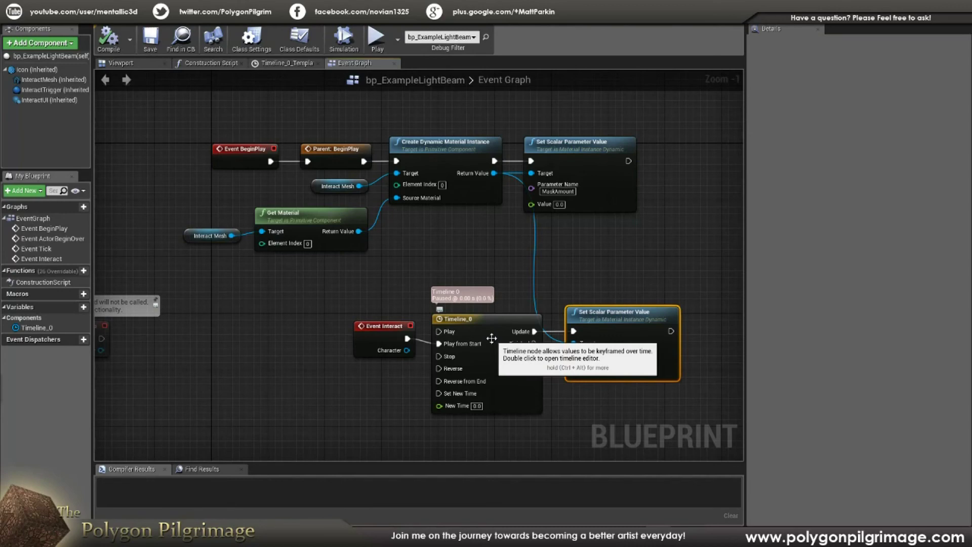
{"action": "left_click", "coordinate": [597, 239]}
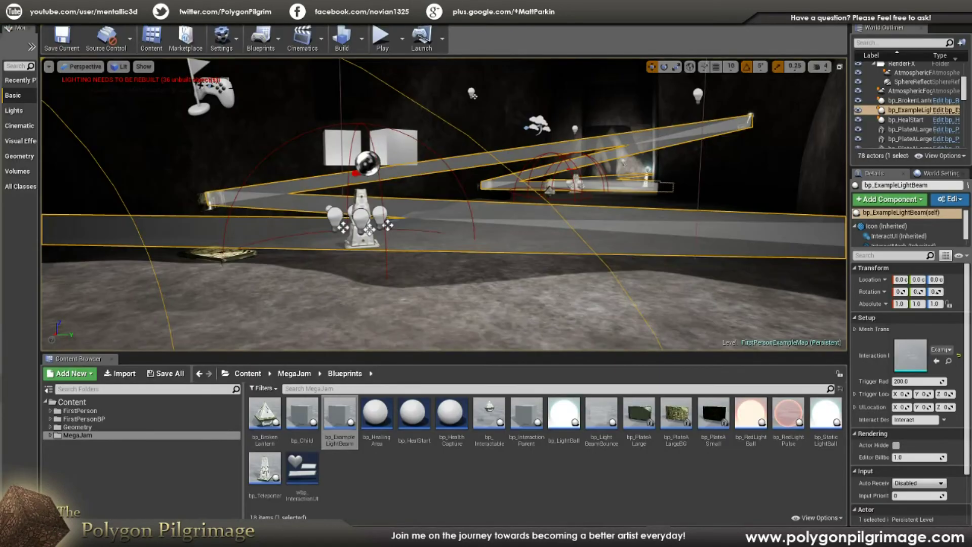
- Switch to Maya LT and examine from above how the light beam mesh zigzags between the cave walls
{"action": "mouse_move", "coordinate": [329, 536]}
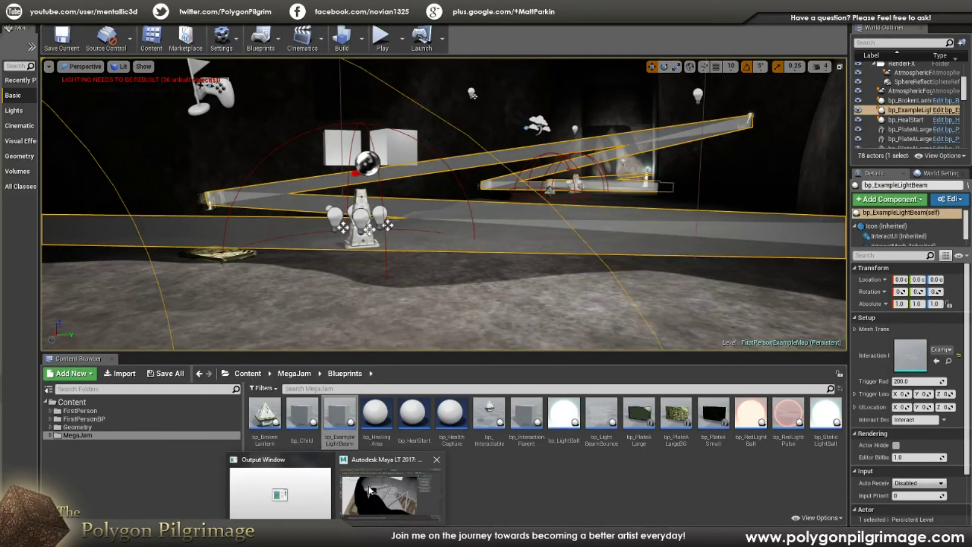
{"action": "left_click", "coordinate": [376, 495]}
{"action": "left_click_drag", "start_coordinate": [548, 302], "coordinate": [470, 313], "text": "alt"}
{"action": "scroll", "coordinate": [471, 313], "scroll_direction": "down", "scroll_amount": 5}
{"action": "left_click_drag", "start_coordinate": [420, 333], "coordinate": [387, 368], "text": "alt"}
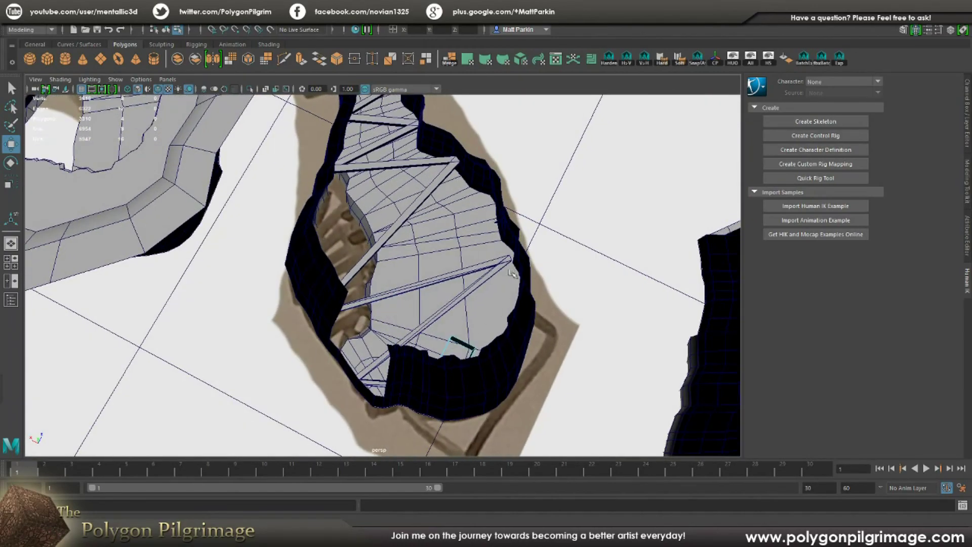
{"action": "left_click_drag", "start_coordinate": [466, 259], "coordinate": [473, 244], "text": "alt"}
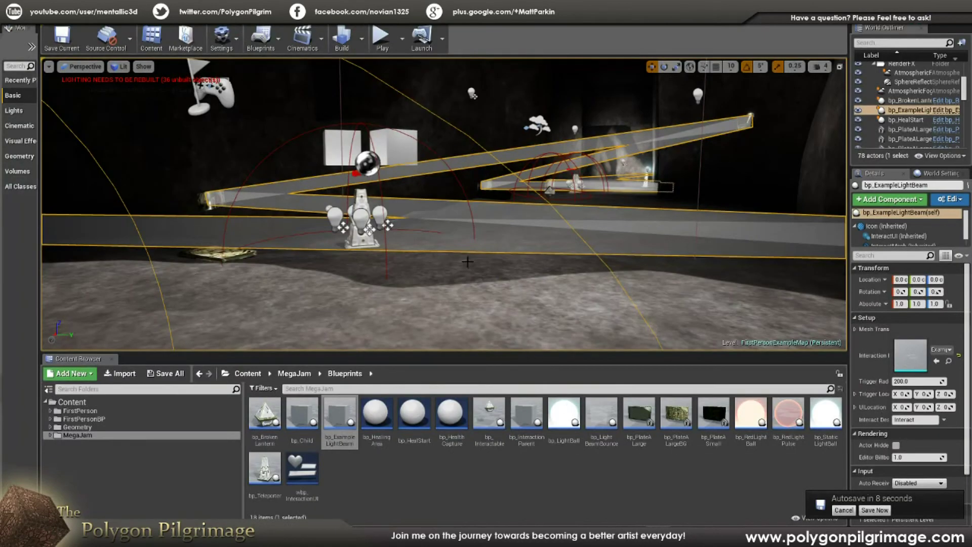
- Switch to Unreal Engine, select the bp_PlateALargeBG plate lying on the rocks, and inspect its tilt relative to the beam
{"action": "right_click_drag", "start_coordinate": [474, 257], "coordinate": [216, 268]}
{"action": "right_click_drag", "start_coordinate": [446, 261], "coordinate": [410, 248]}
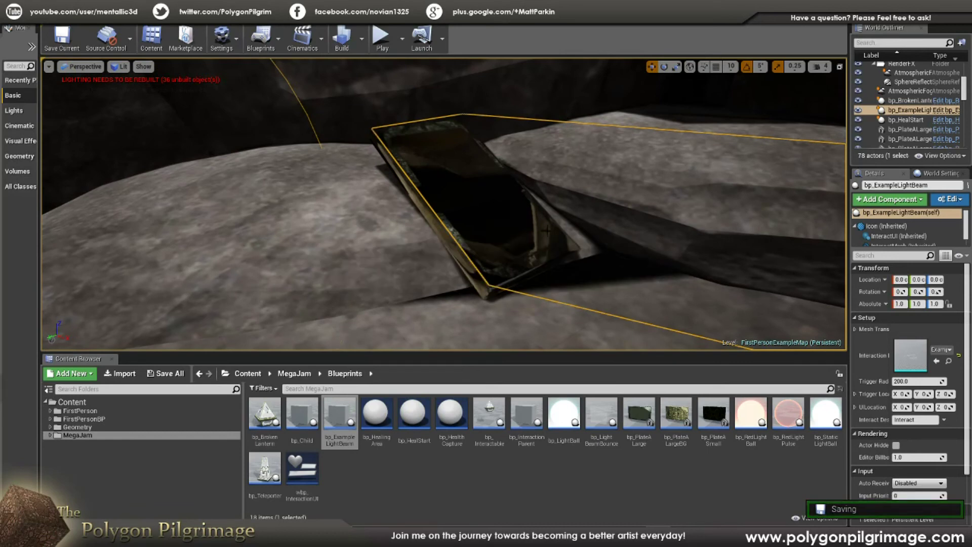
{"action": "left_click", "coordinate": [464, 215]}
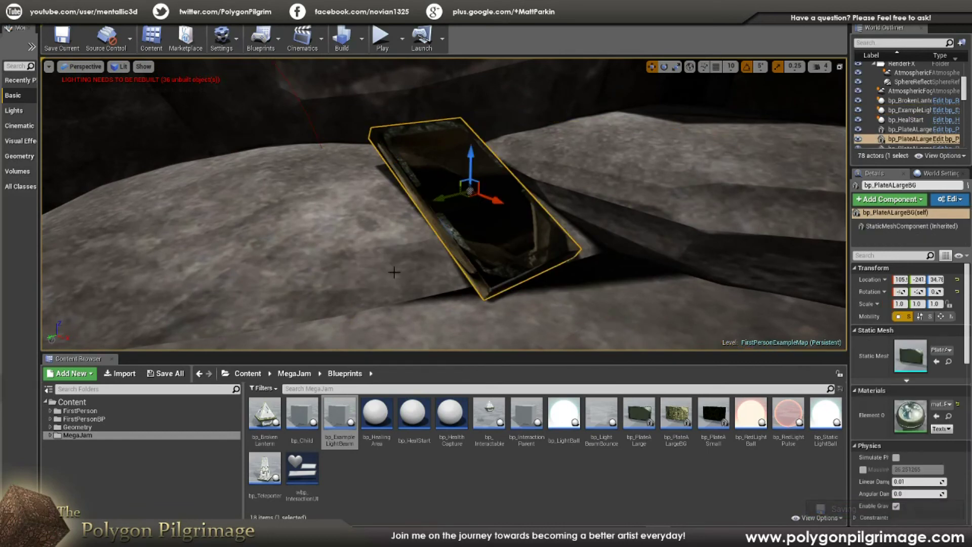
{"action": "right_click_drag", "start_coordinate": [393, 271], "coordinate": [398, 267]}
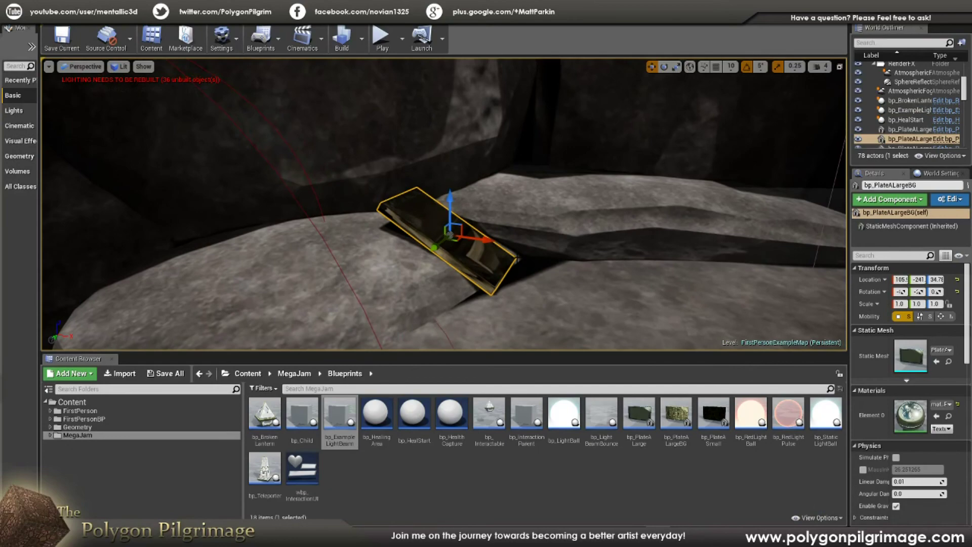
{"action": "right_click_drag", "start_coordinate": [444, 183], "coordinate": [623, 203]}
{"action": "right_click_drag", "start_coordinate": [527, 275], "coordinate": [557, 245]}
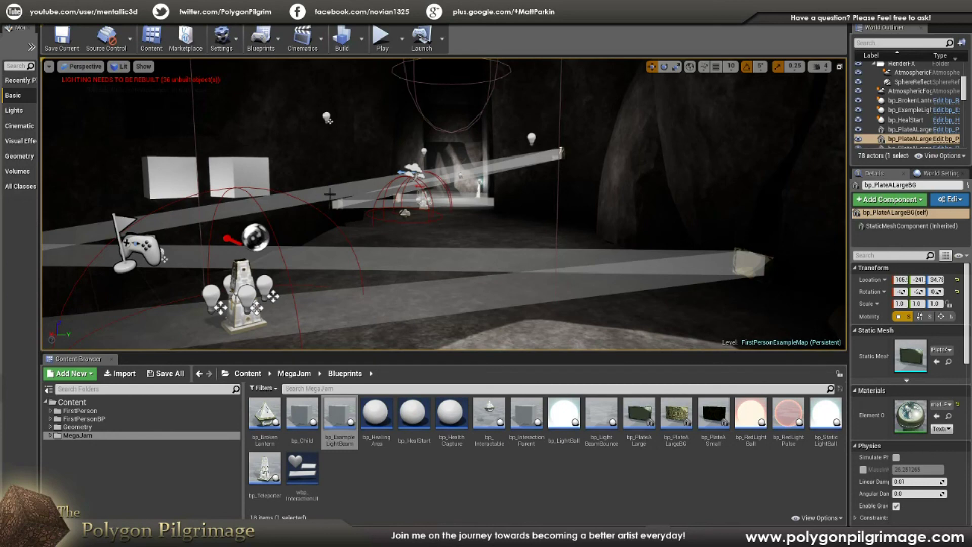
- Select the TestCave1 mesh and view the beams' overall path through the cave
{"action": "left_click", "coordinate": [528, 272]}
{"action": "left_click", "coordinate": [448, 233]}
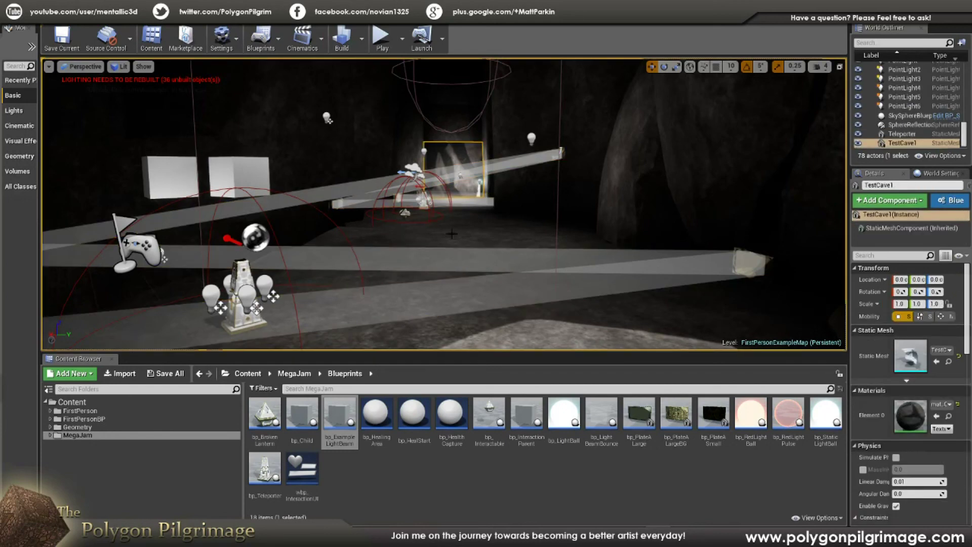
{"action": "right_click_drag", "start_coordinate": [448, 234], "coordinate": [451, 127]}
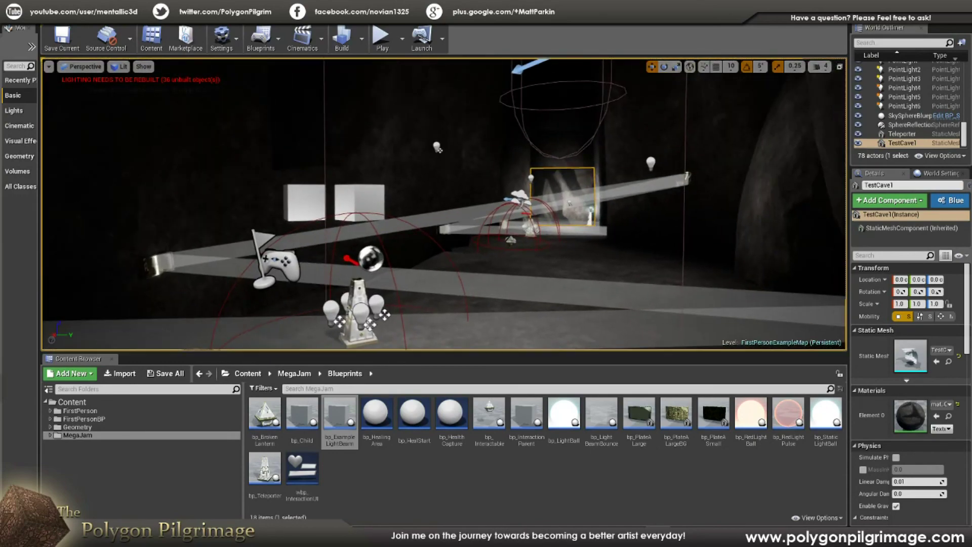